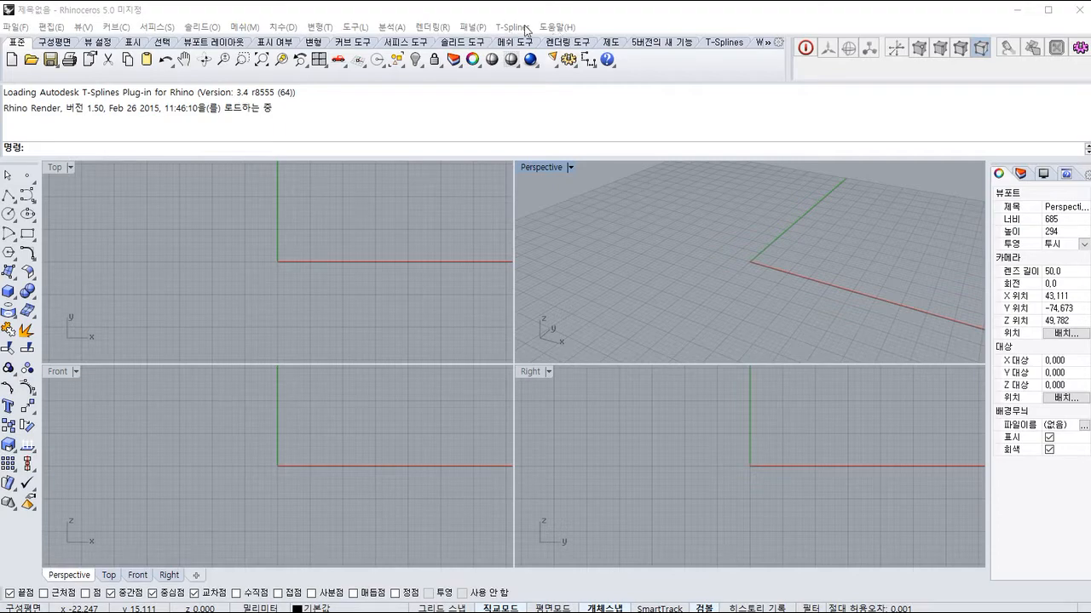
Look through the main command groups, including rendering and help, and the construction plane, view setup and display tool sets.
click(554, 27)
click(317, 29)
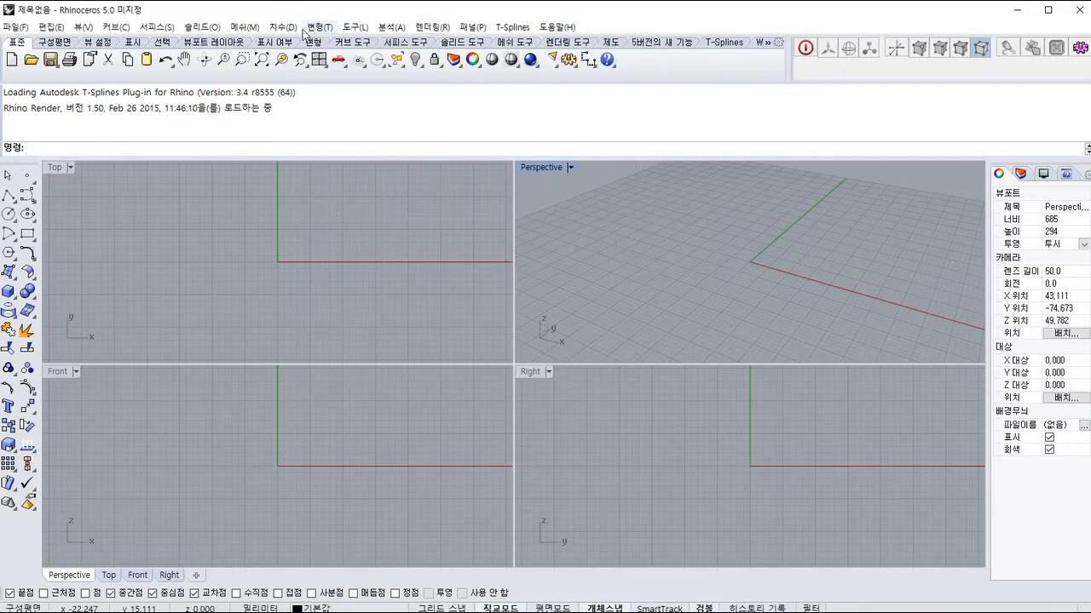
click(16, 28)
click(53, 28)
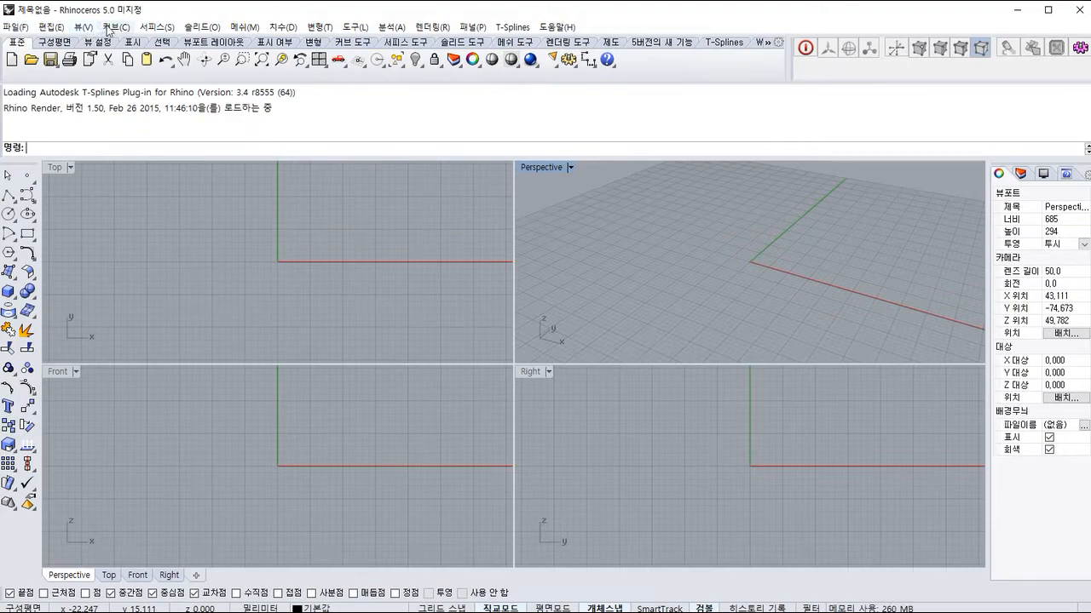
click(156, 27)
click(177, 28)
click(182, 28)
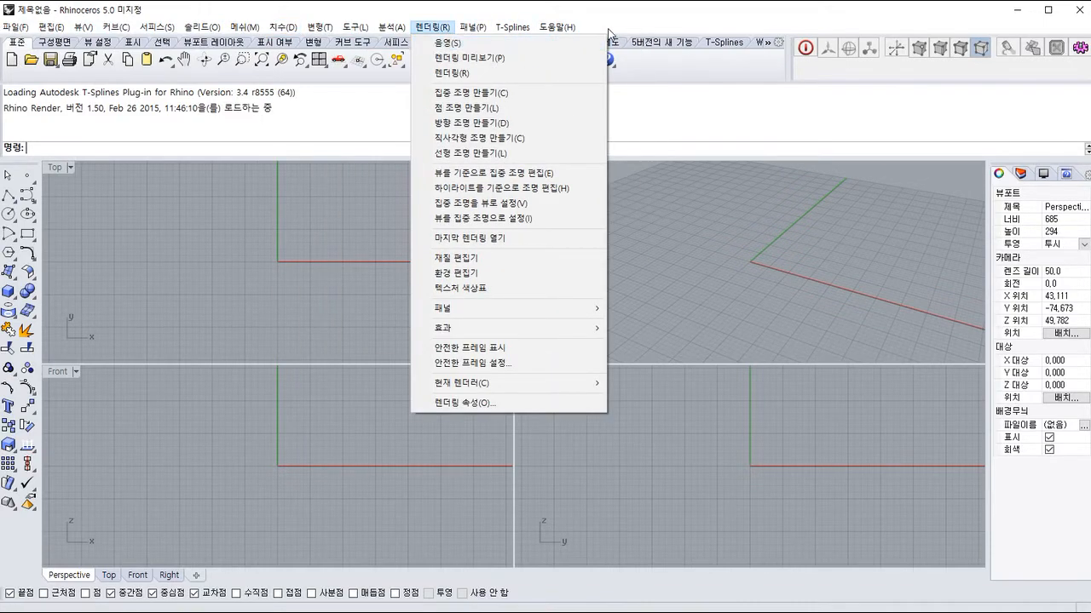
mouse_move(558, 27)
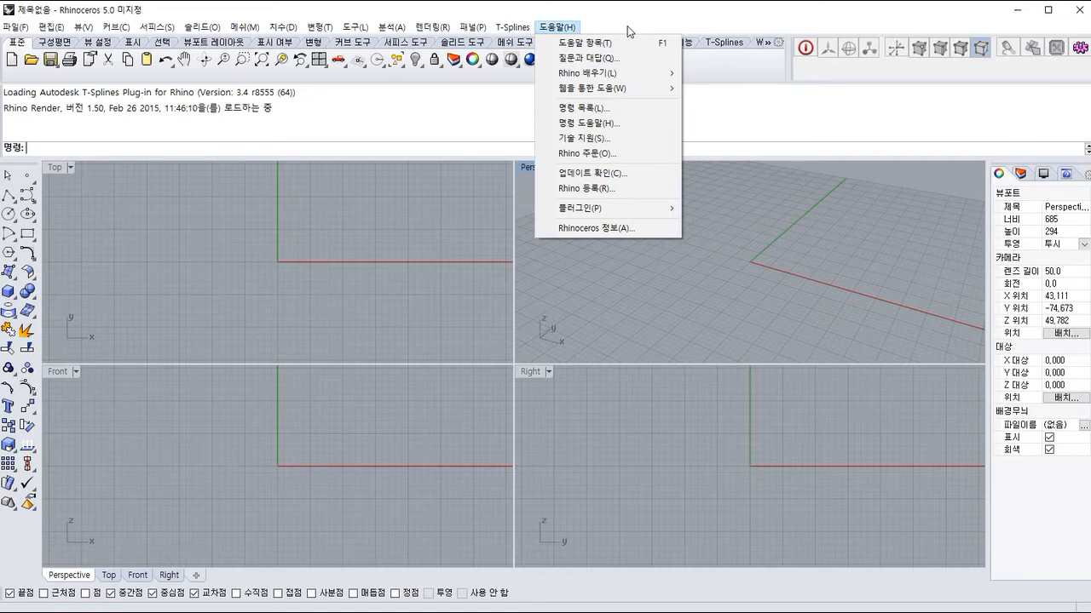
click(422, 79)
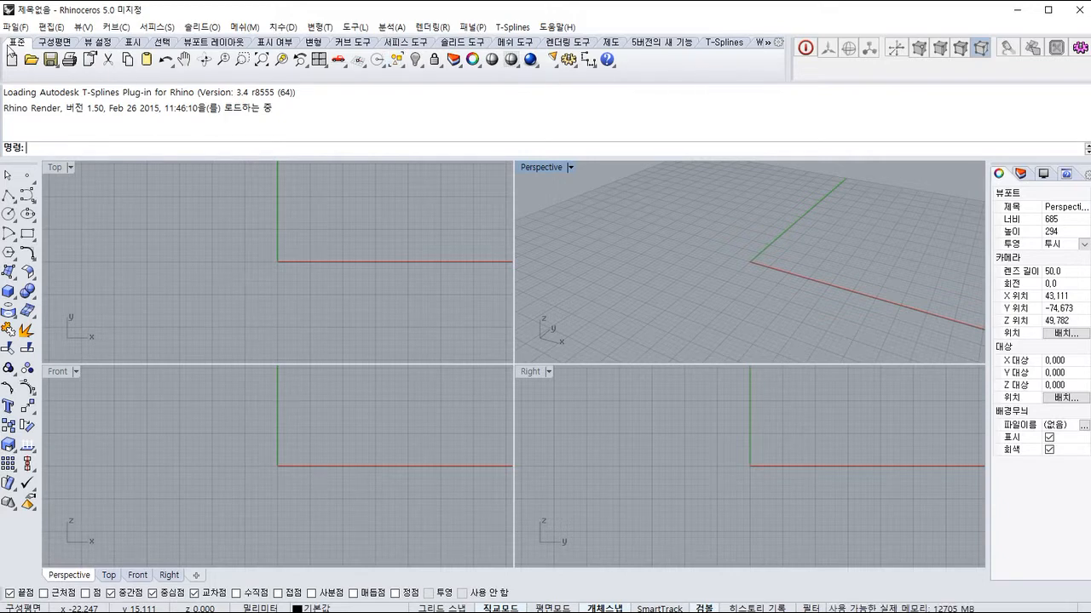
click(46, 43)
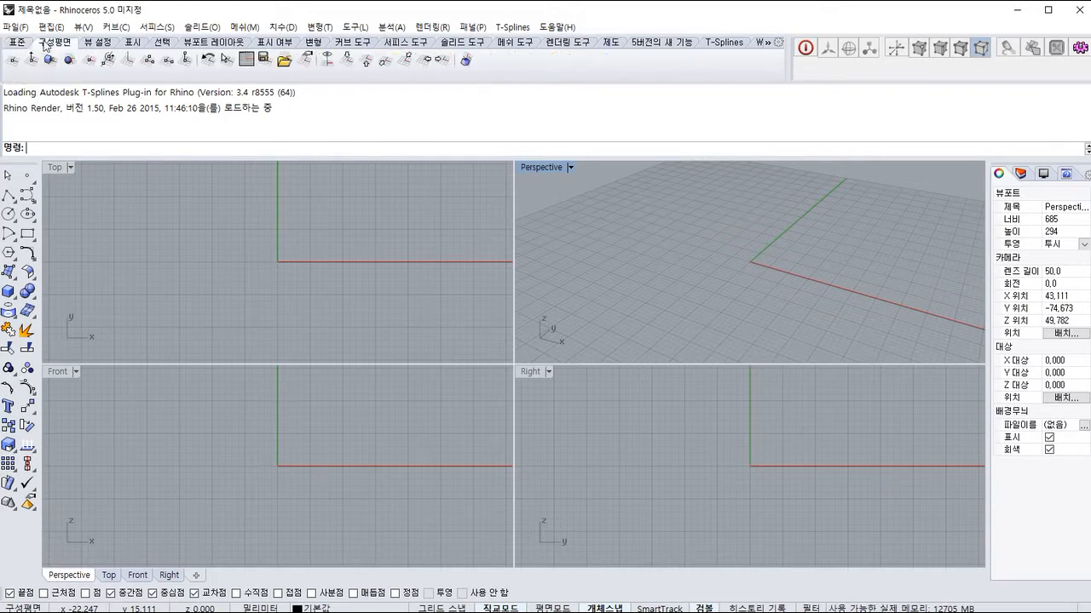
click(106, 45)
click(130, 45)
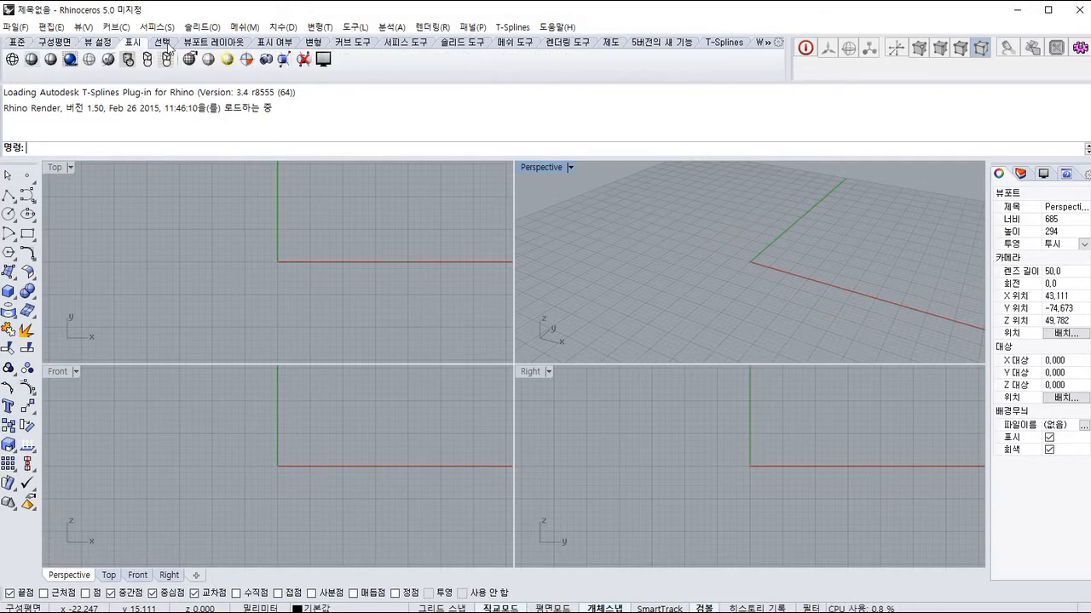
click(17, 42)
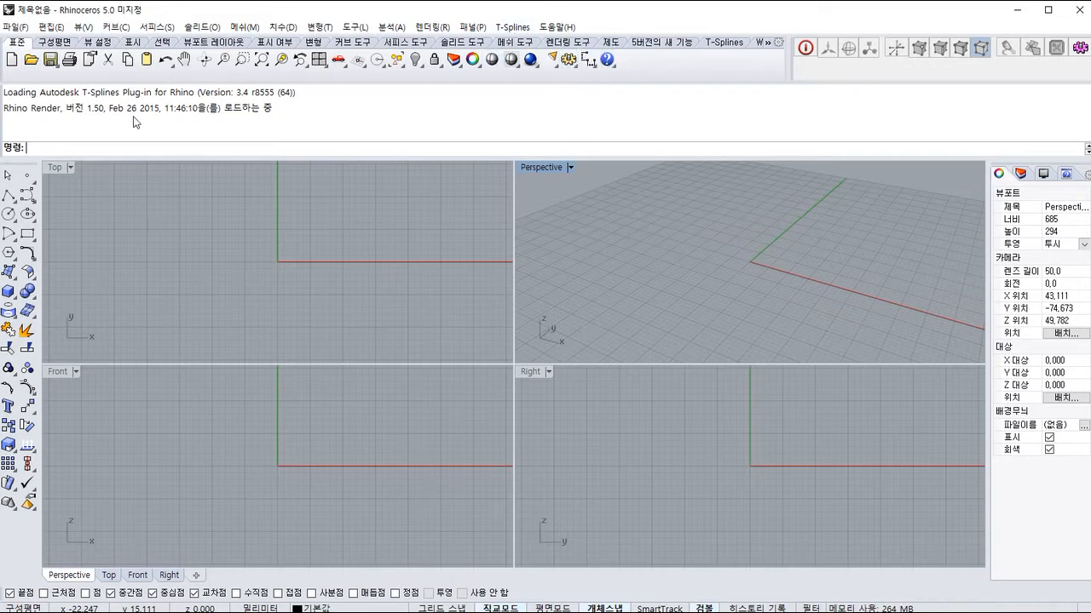
Start and cancel a save, and view the command history in its own window.
click(51, 59)
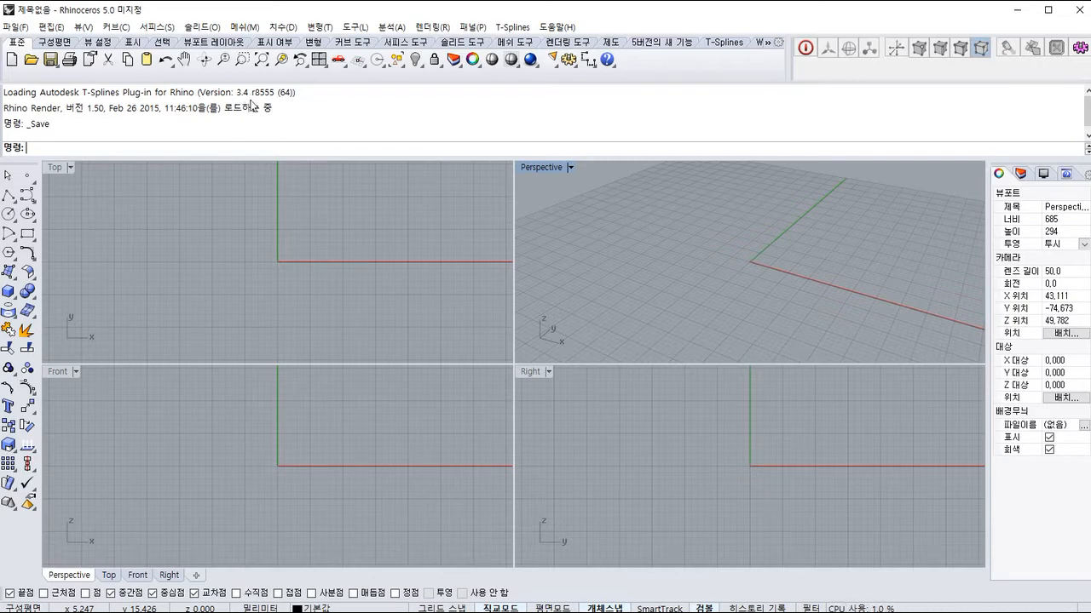
click(306, 120)
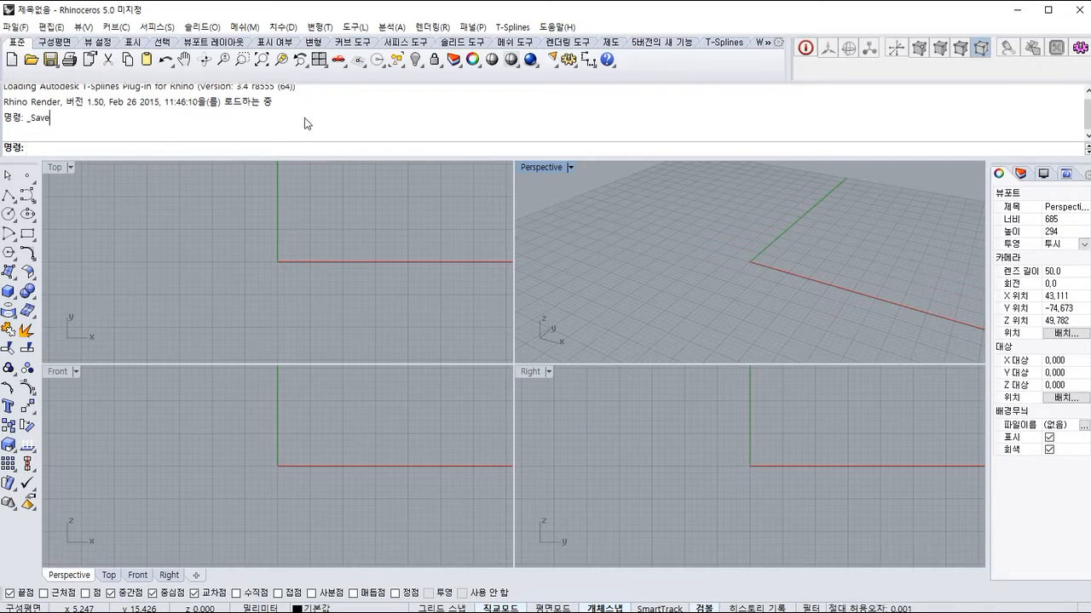
click(304, 118)
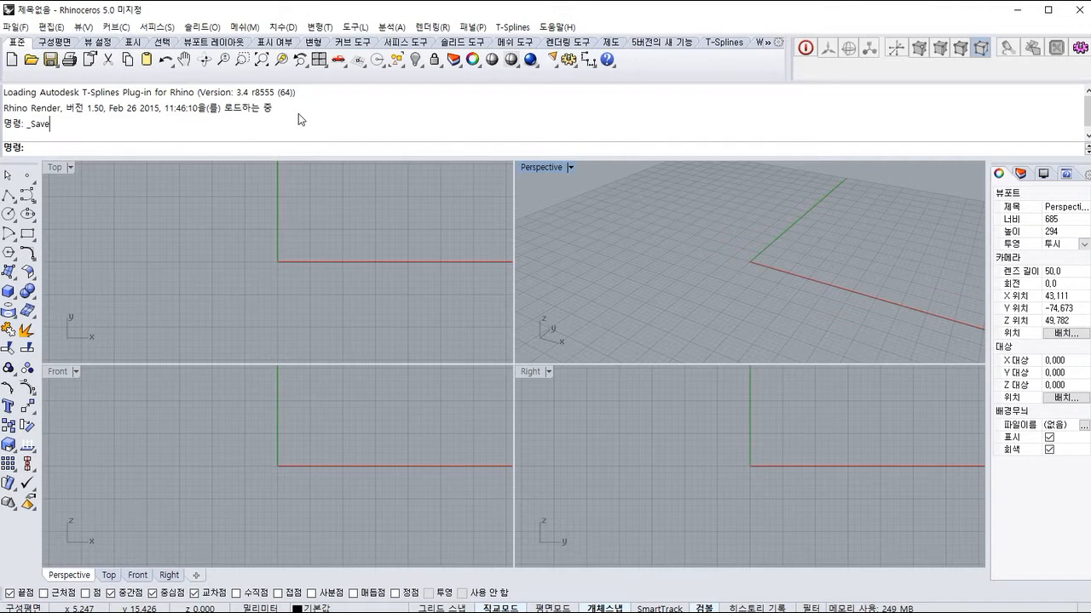
key(F2)
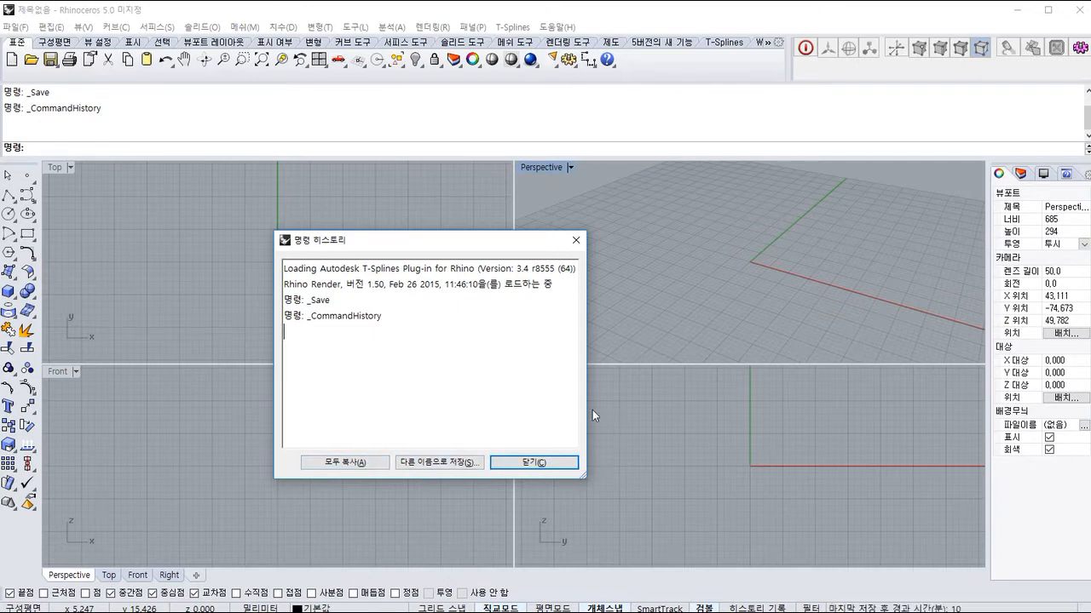
click(570, 246)
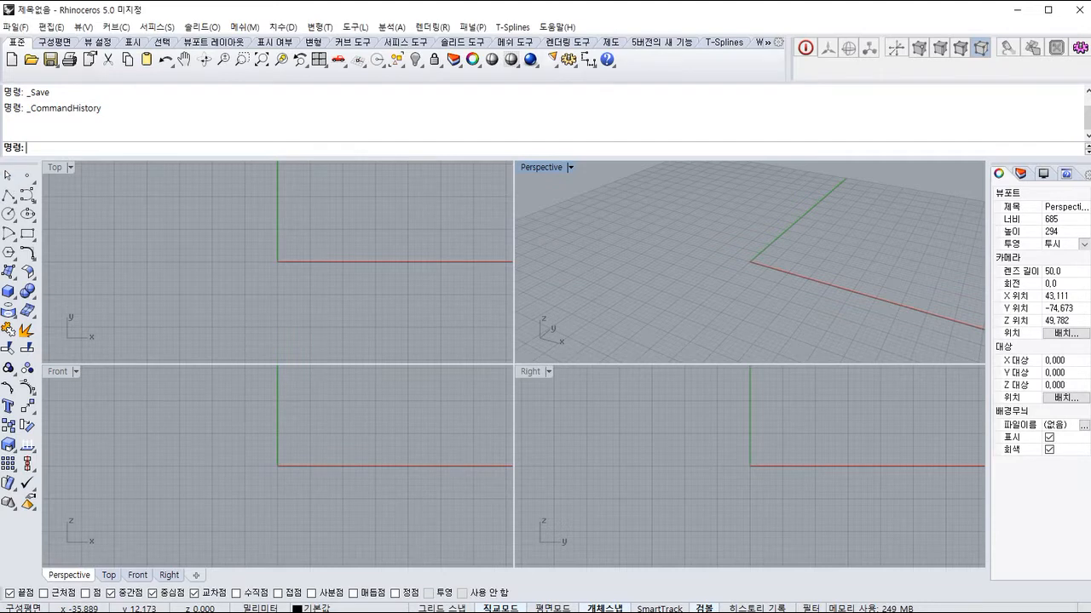
click(27, 176)
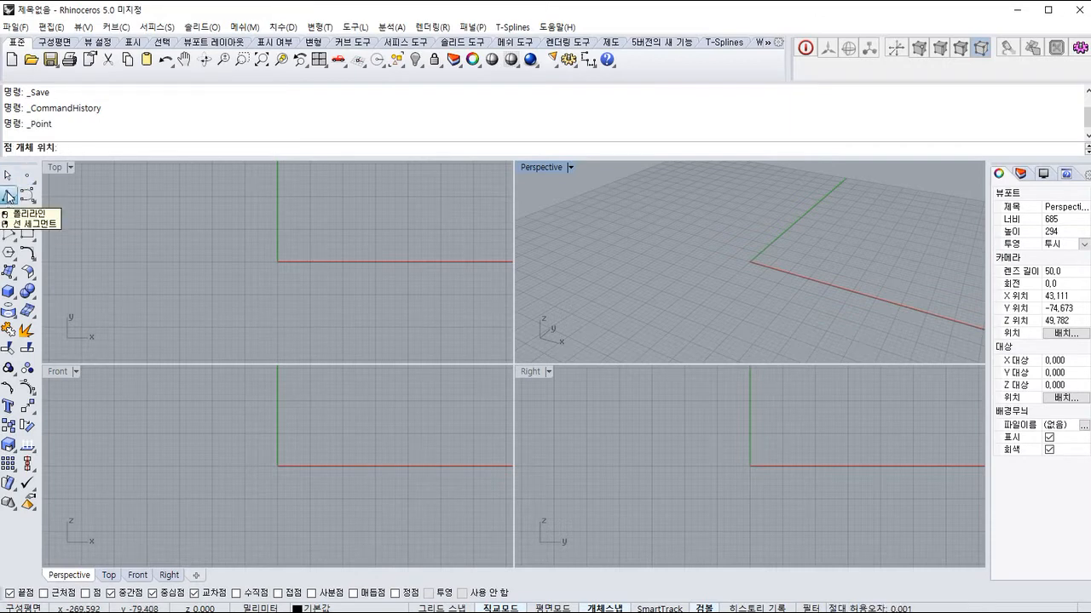
click(8, 196)
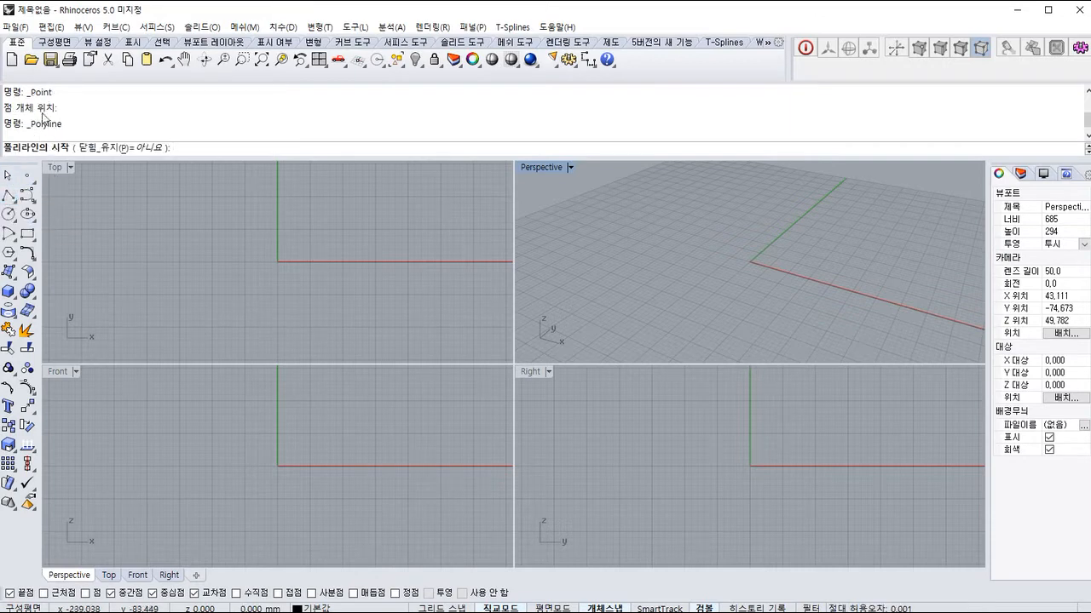
key(Escape)
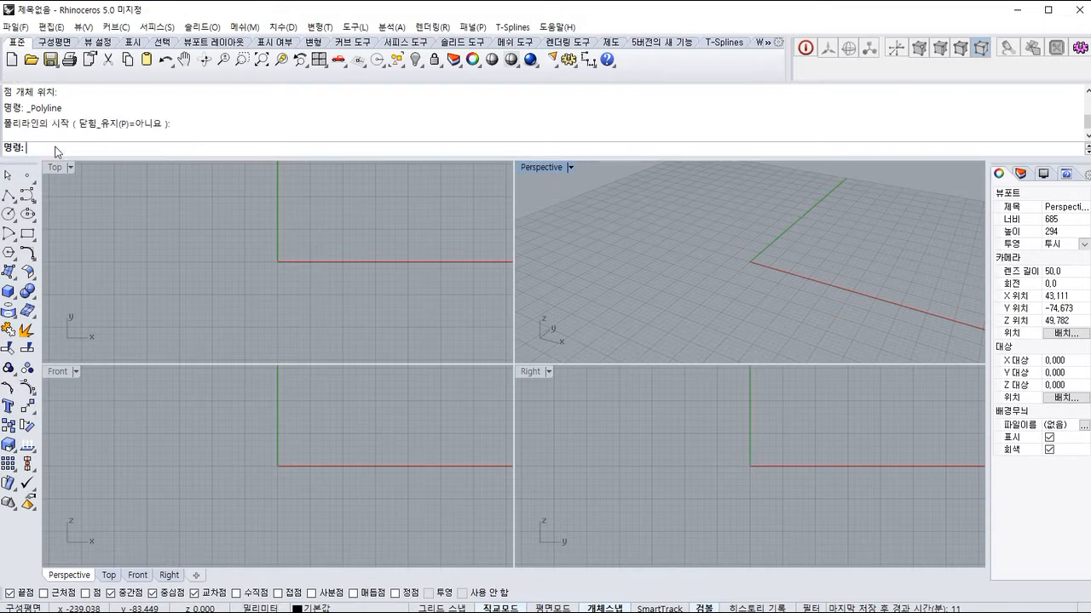
text(L)
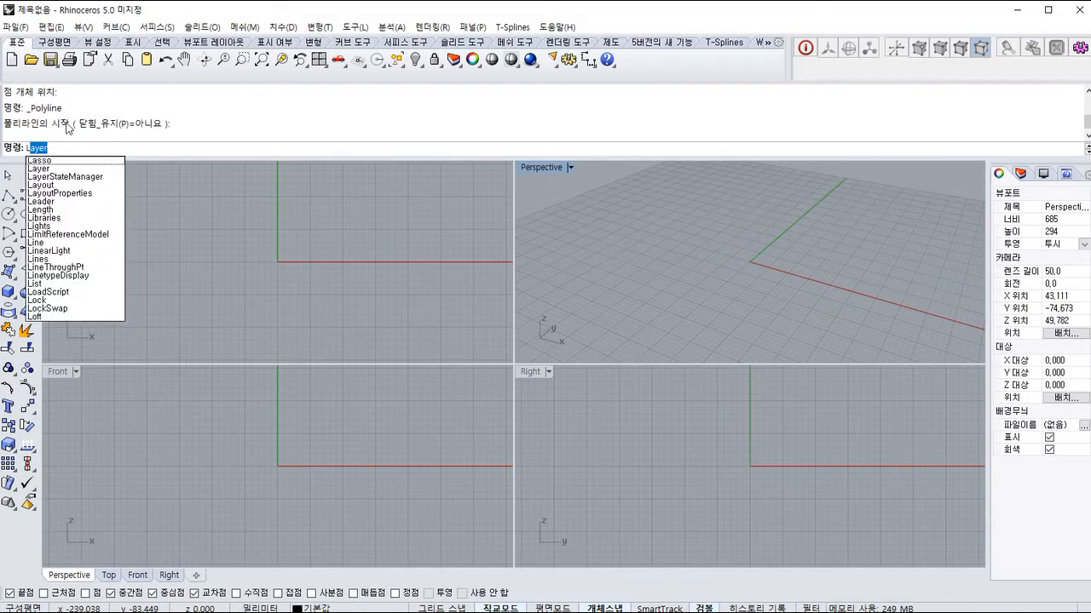
text(i)
key(Escape)
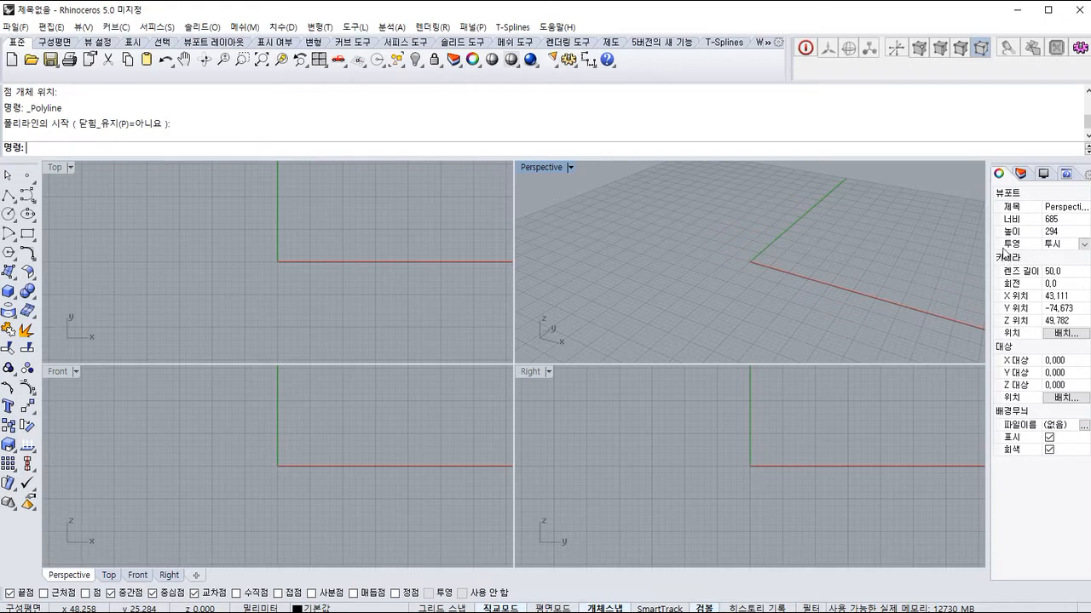
Widen the docked properties panel, and float it over the viewports before closing it.
drag(988, 254, 902, 253)
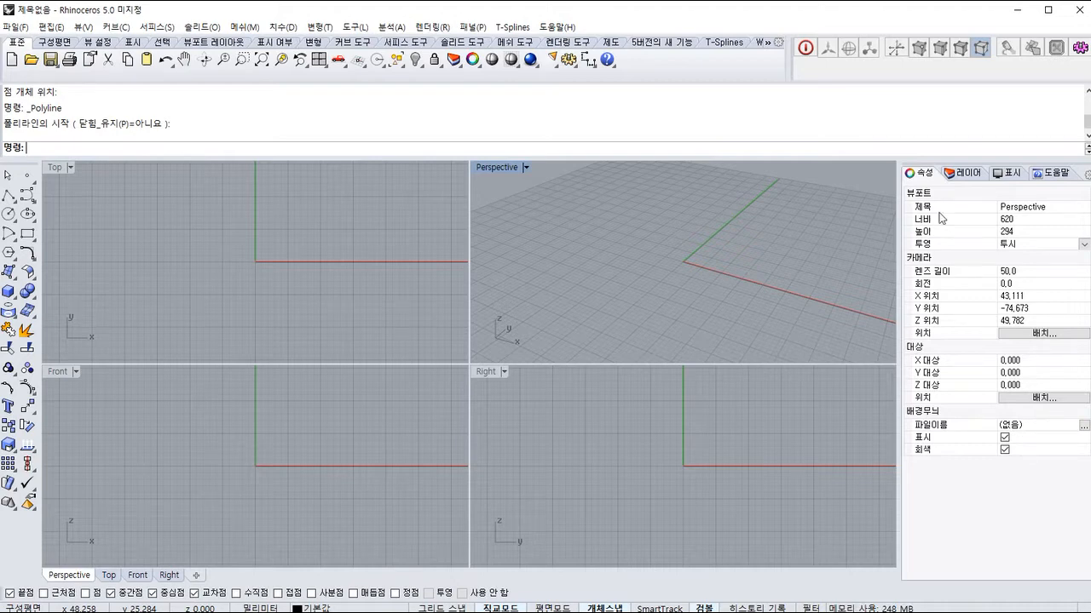
drag(958, 163, 744, 189)
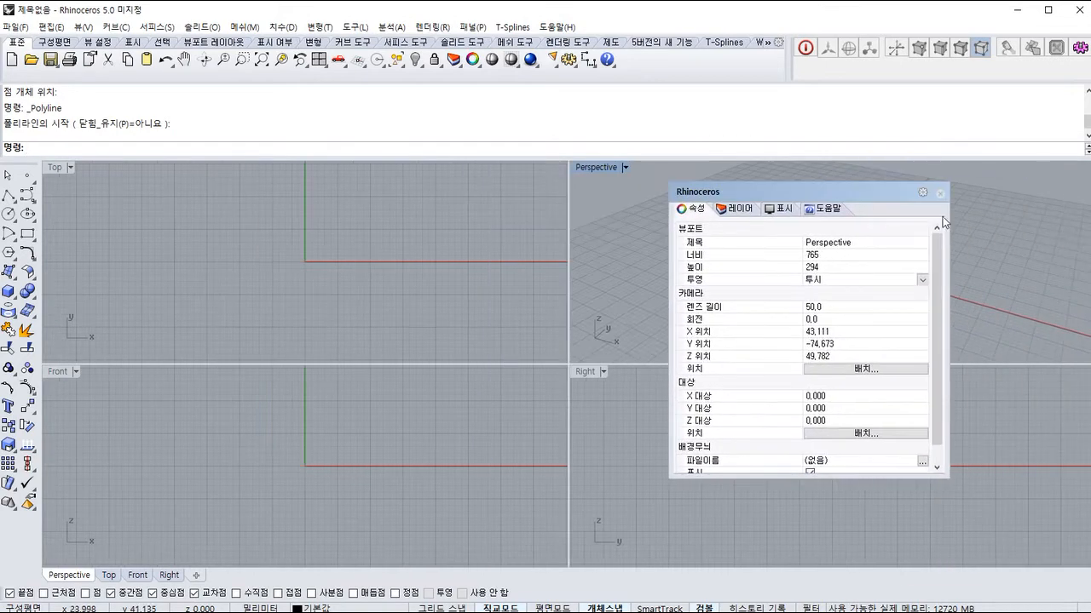
click(939, 193)
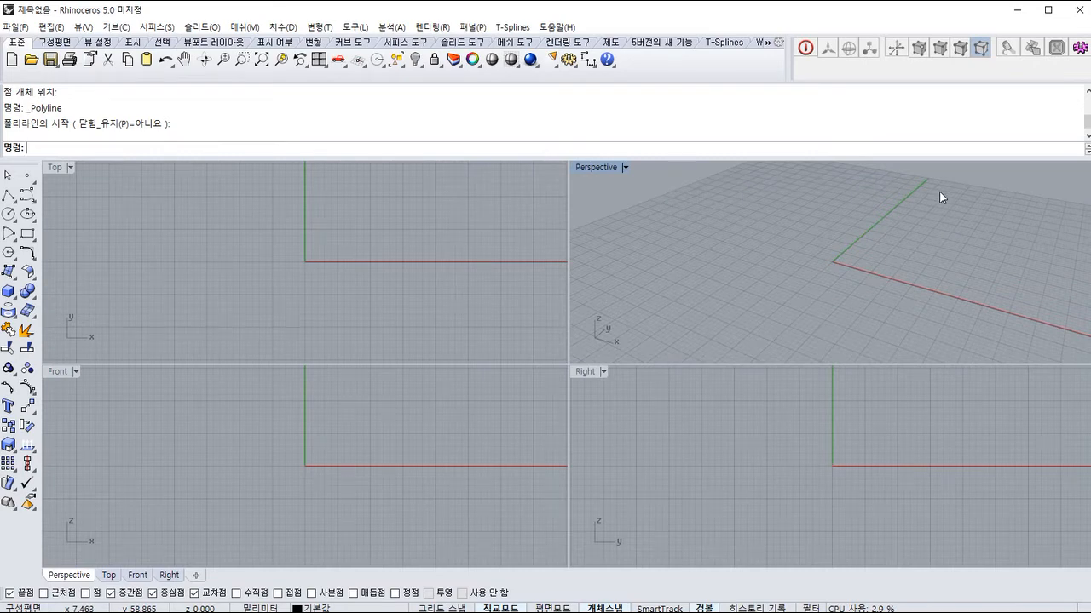
Reopen the properties panel and dock it beside the viewports.
key(F3)
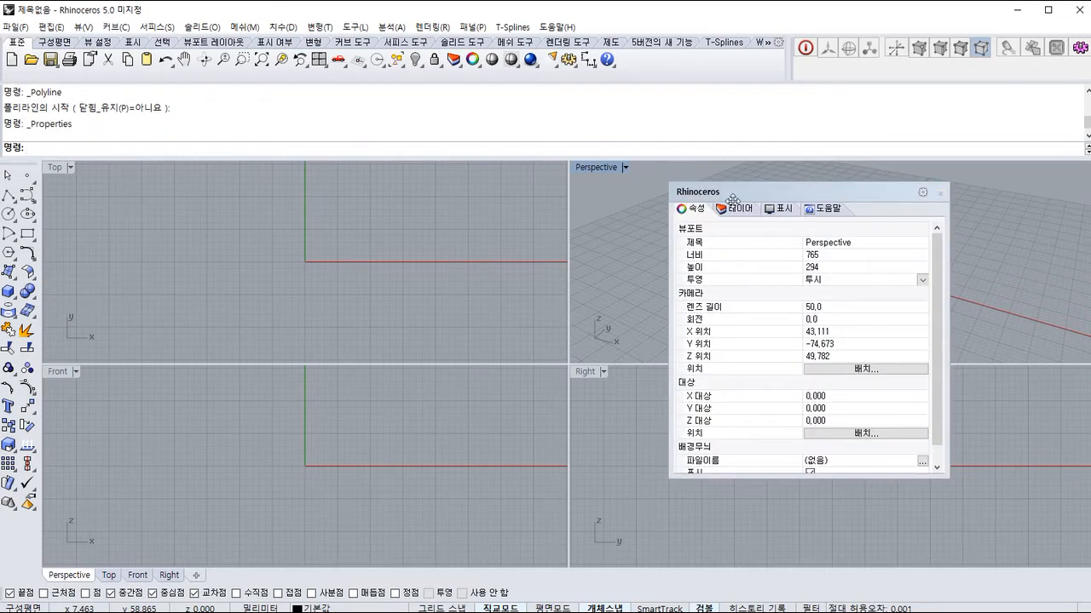
drag(717, 191, 1005, 205)
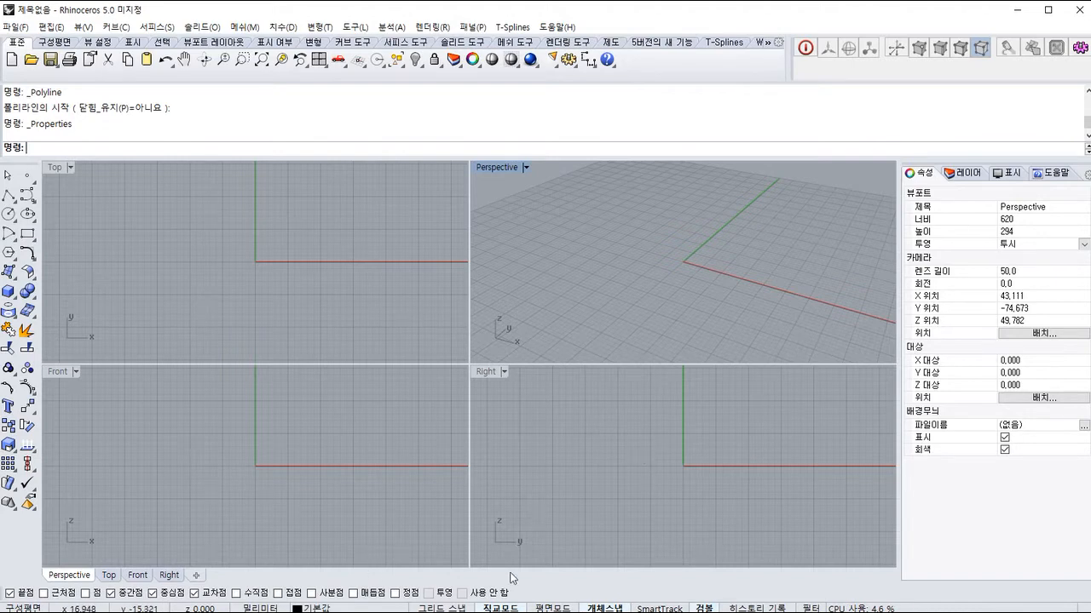
click(71, 169)
mouse_move(125, 423)
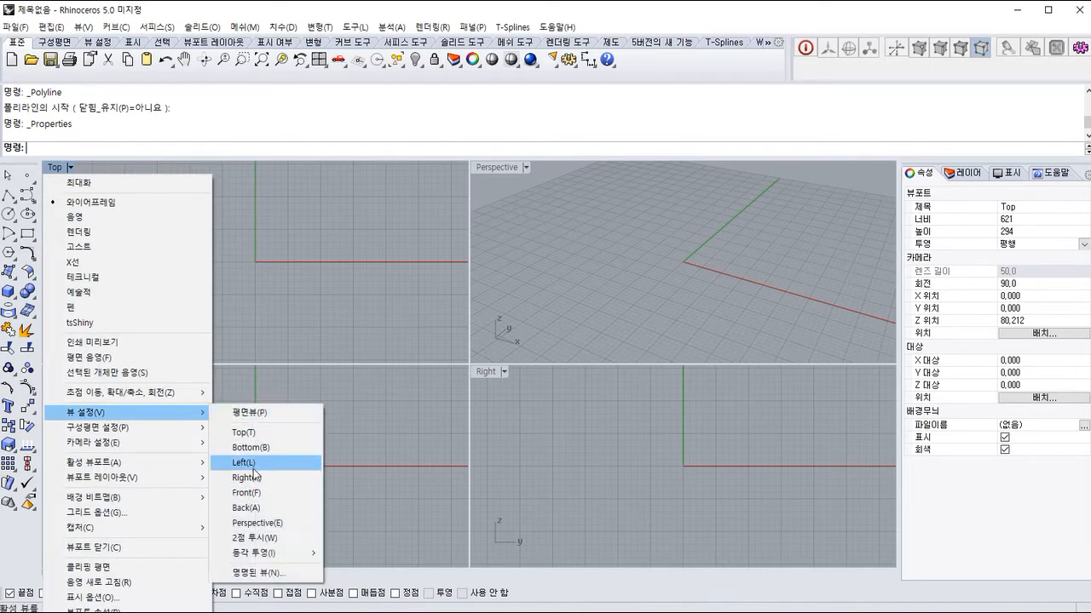
click(250, 295)
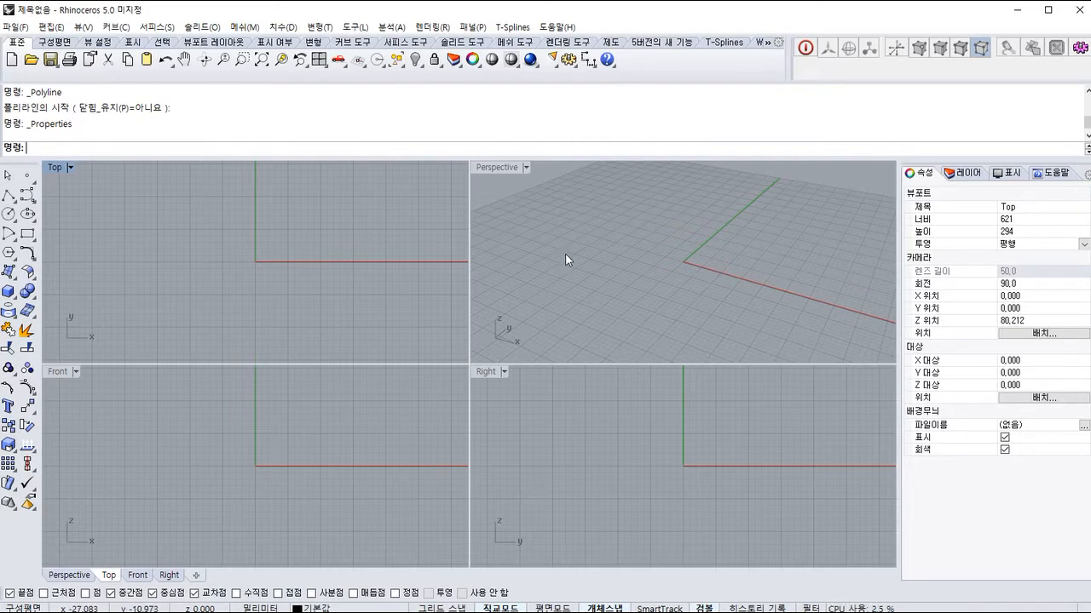
Maximize the Top viewport and the Front viewport one after the other, restoring the four-view layout each time.
double_click(54, 167)
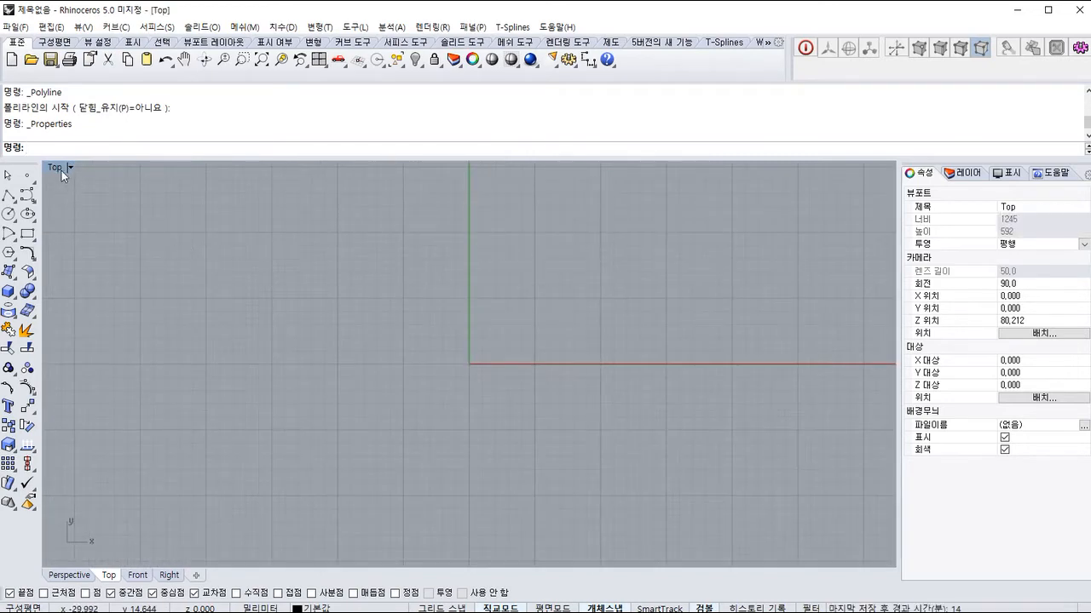
double_click(57, 168)
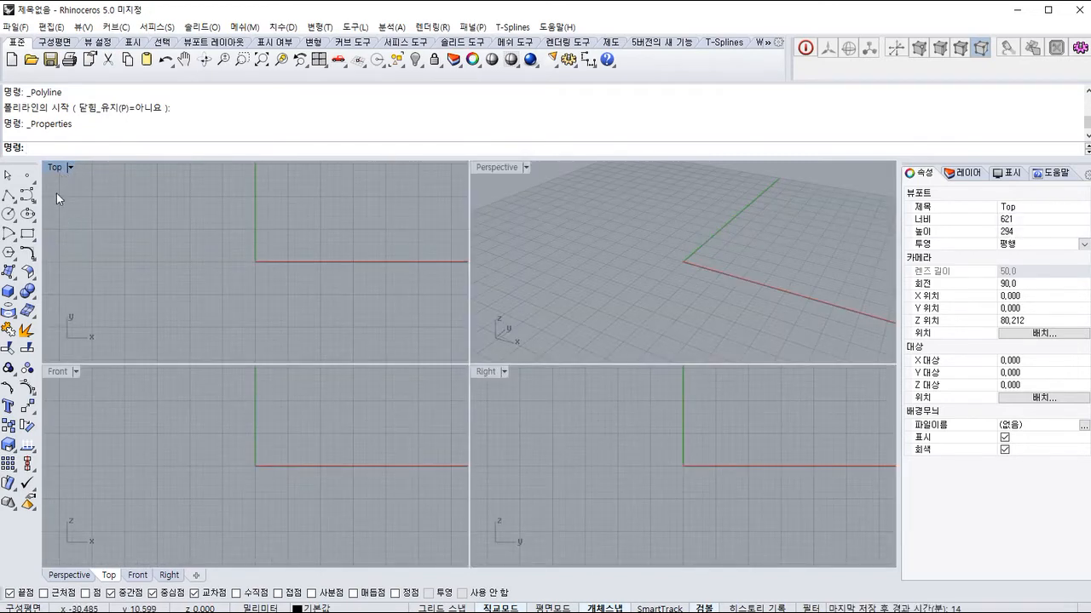
double_click(53, 373)
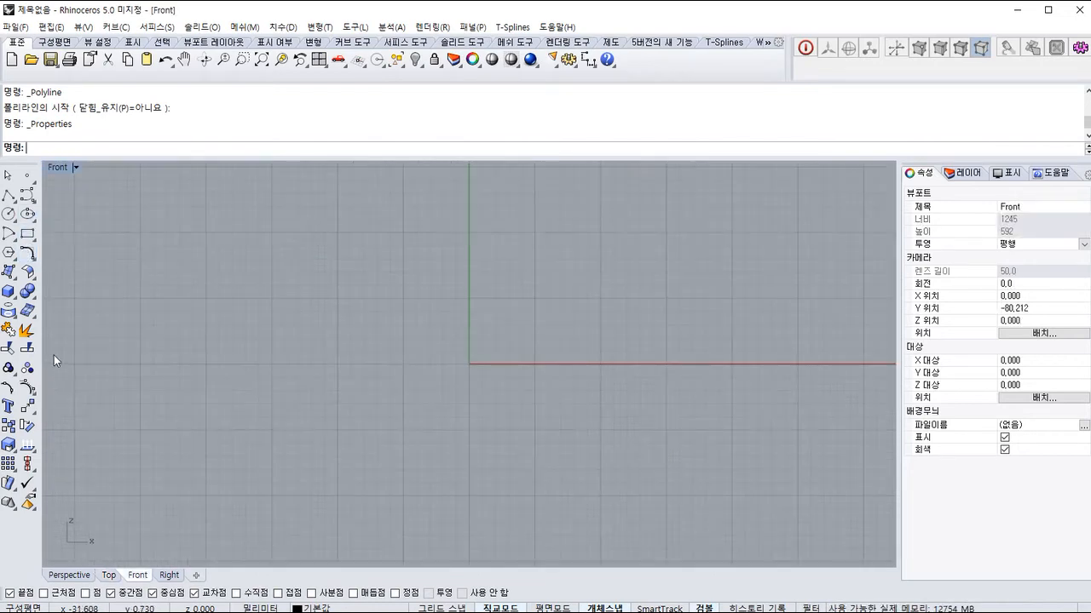
double_click(64, 168)
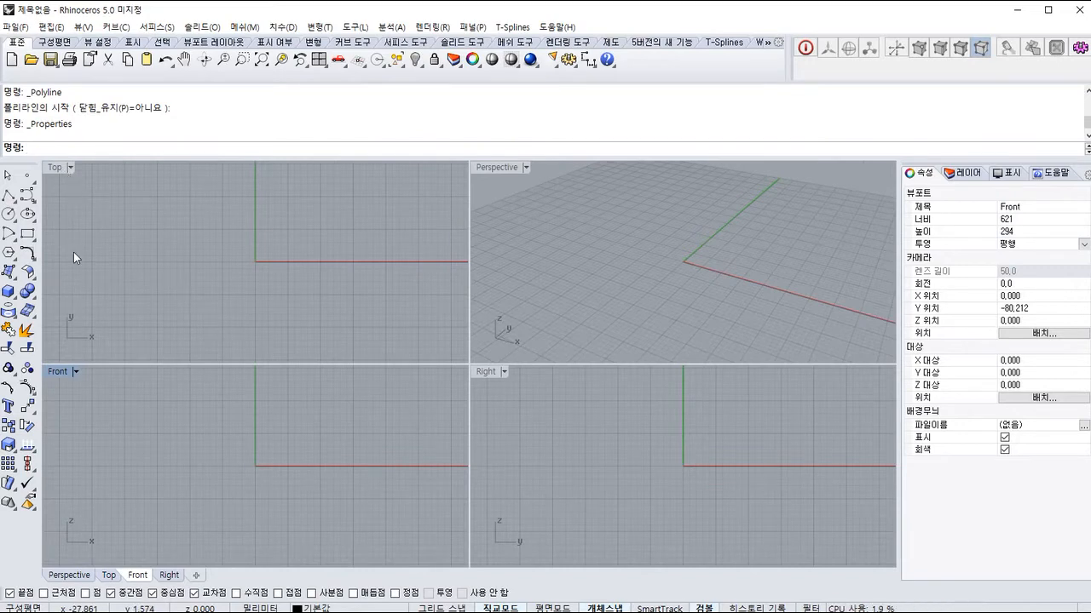
Maximize the Top, Front, Right and Perspective viewports in turn, and restore the four-view layout.
key(ctrl+m)
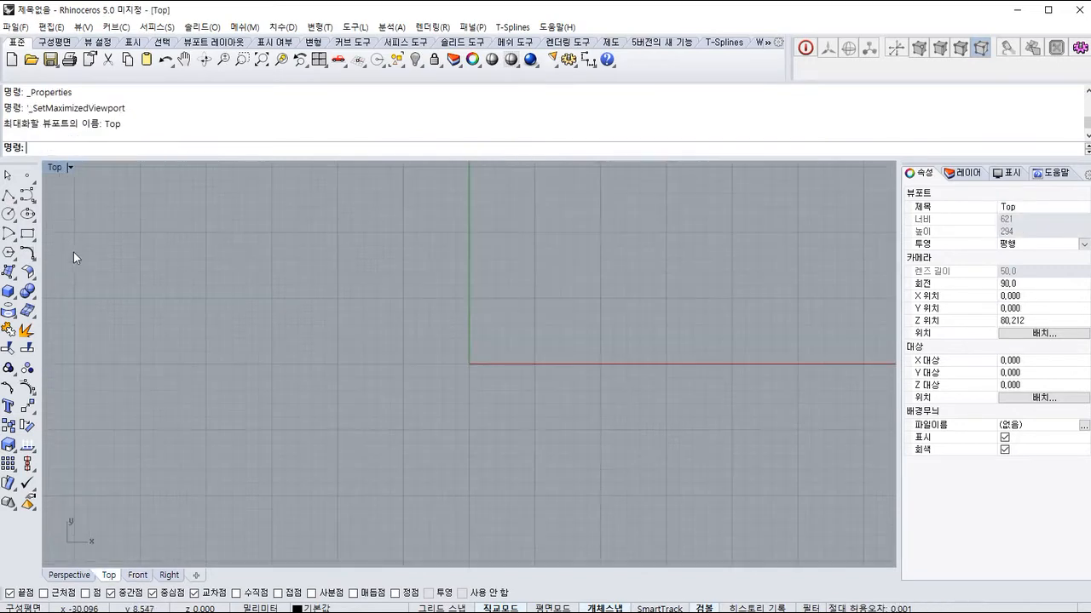
key(ctrl+F2)
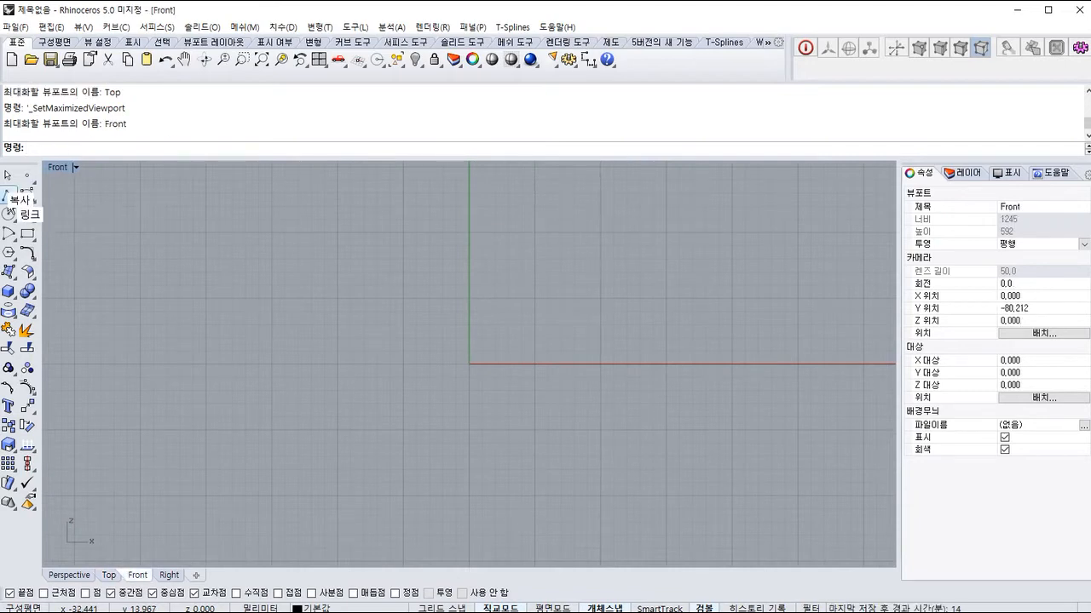
key(ctrl+Tab)
key(ctrl+Tab)
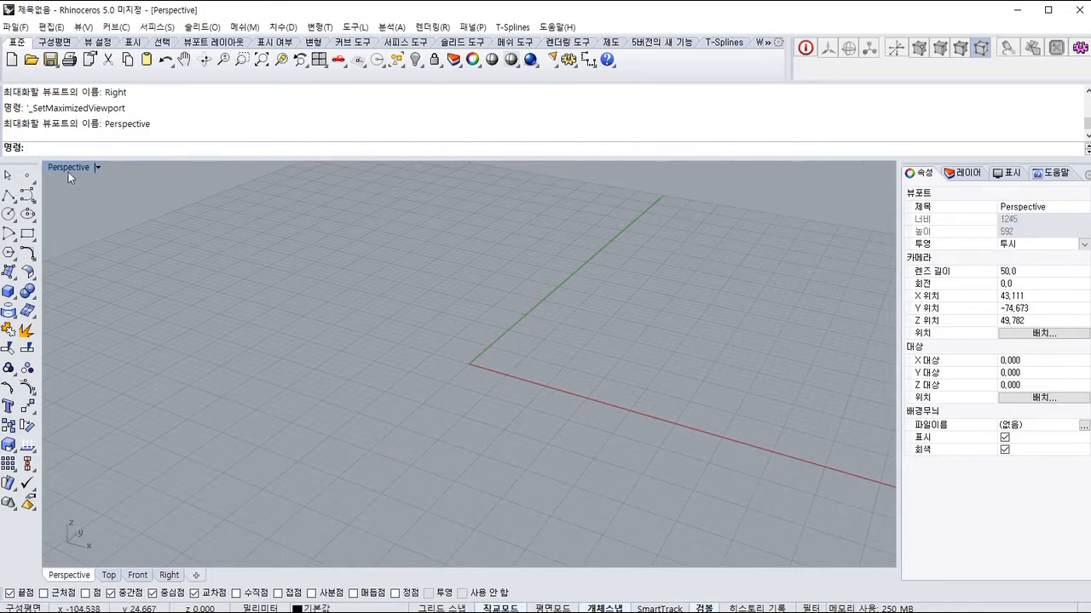
double_click(68, 170)
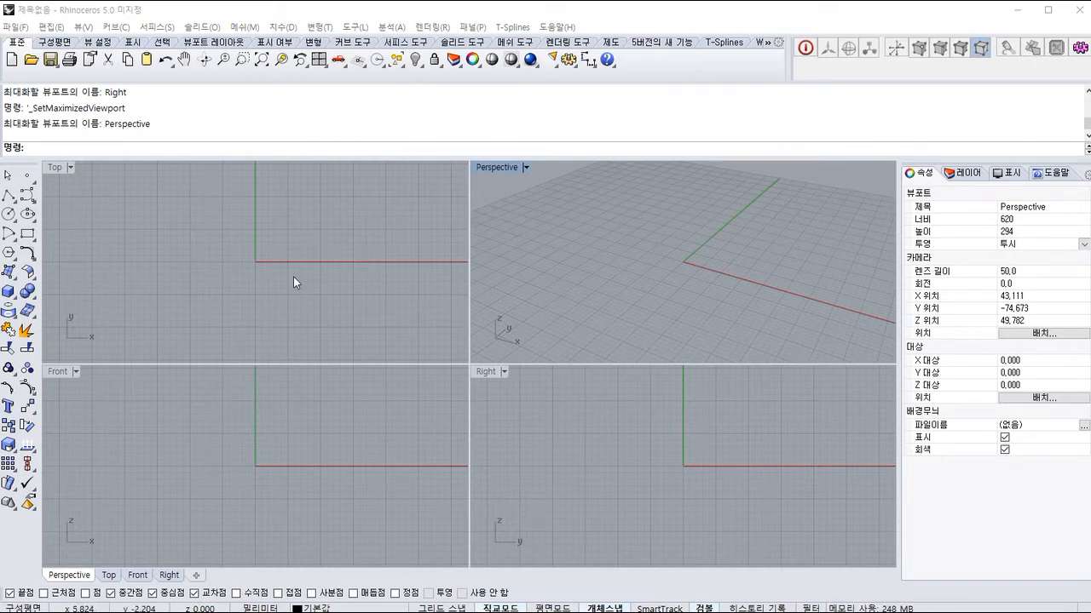
scroll(262, 264, up, 6)
scroll(261, 264, up, 5)
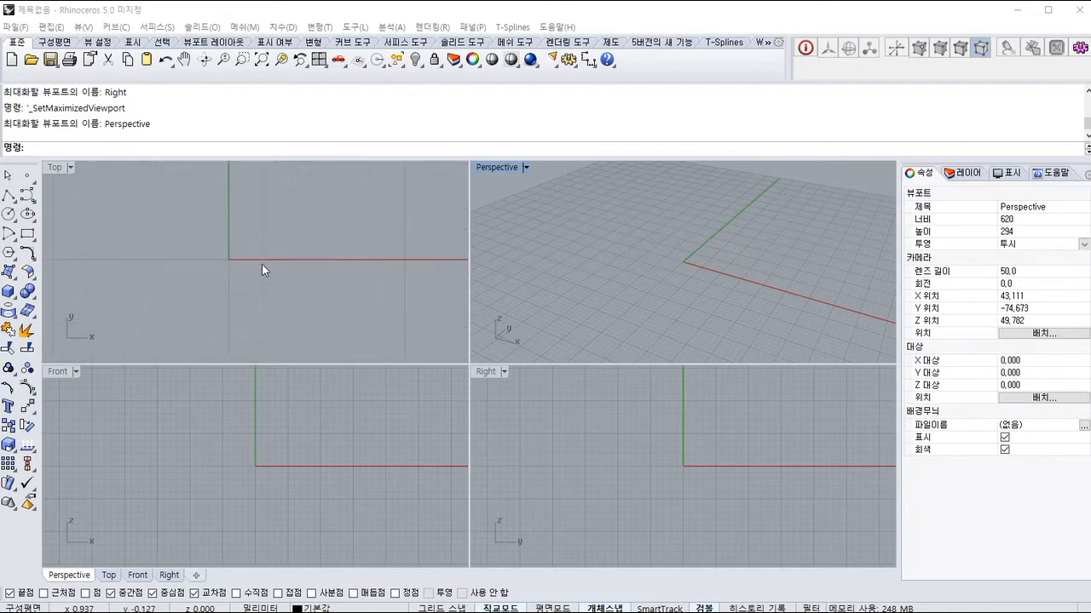
scroll(262, 265, down, 10)
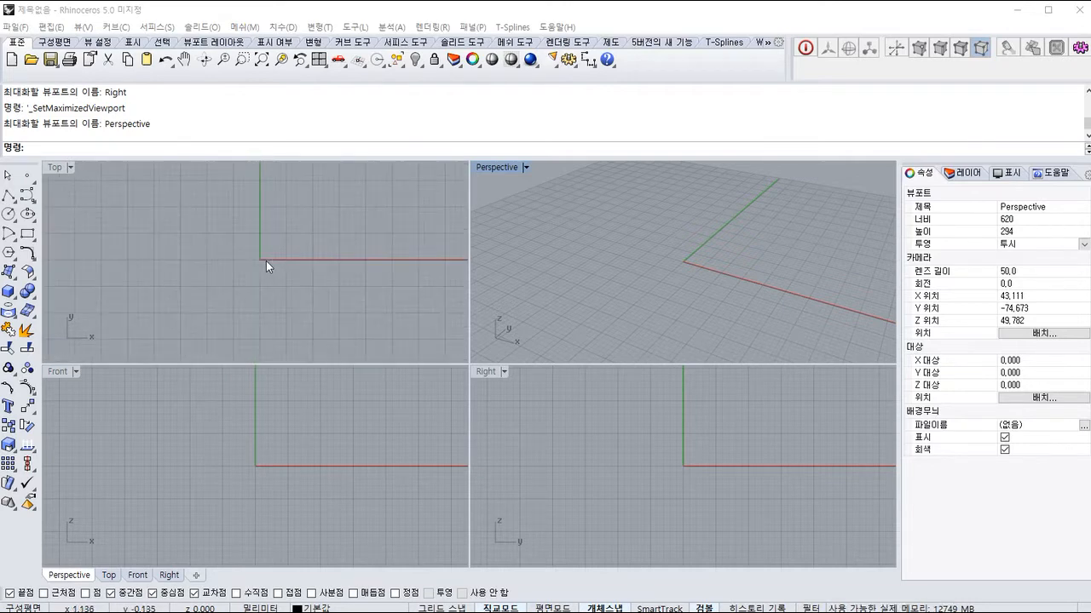
Zoom in and out in the Top viewport and in the Front viewport.
scroll(271, 262, up, 12)
scroll(269, 265, down, 20)
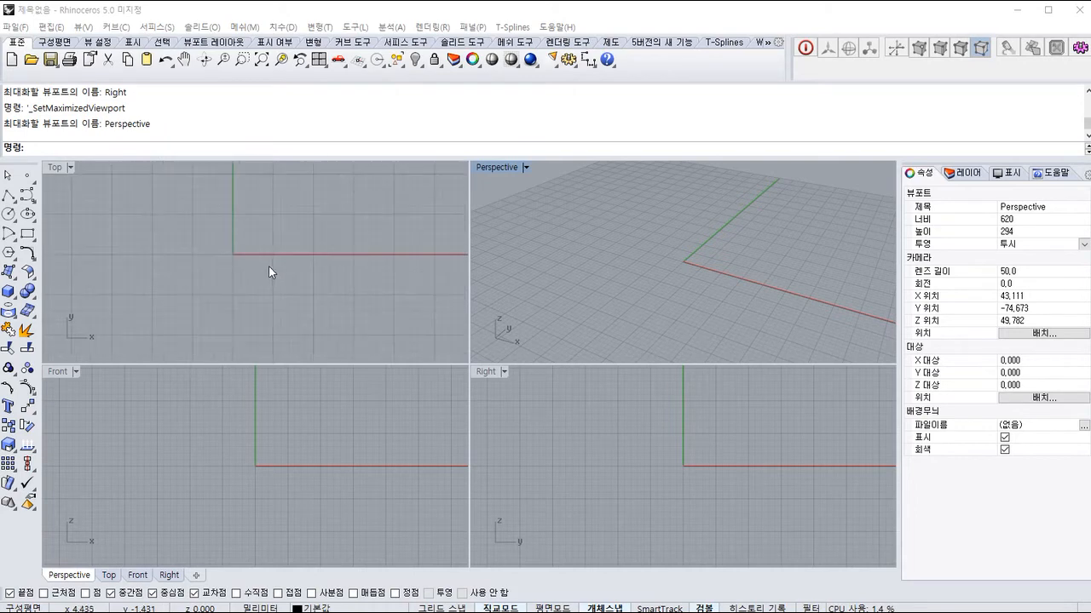
scroll(277, 270, up, 10)
scroll(281, 272, up, 3)
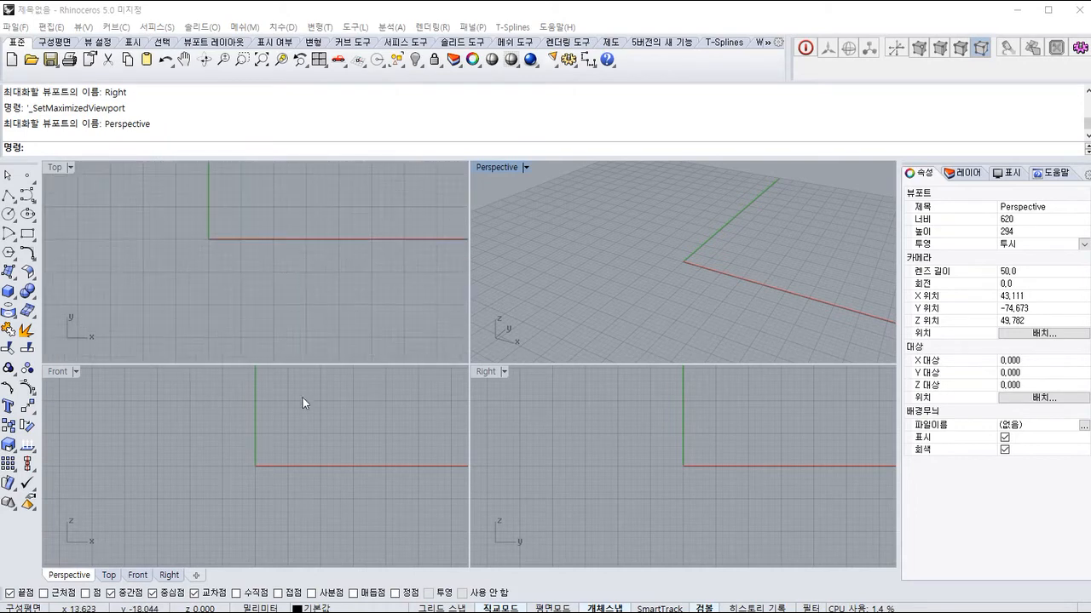
middle_click(288, 467)
scroll(289, 420, up, 5)
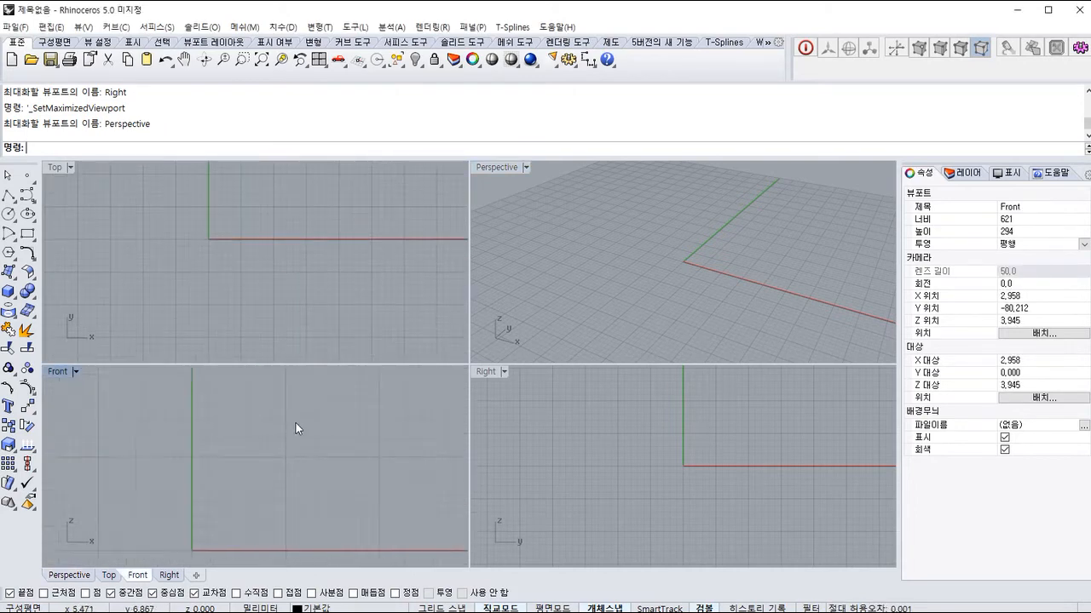
scroll(312, 430, down, 12)
scroll(313, 433, up, 12)
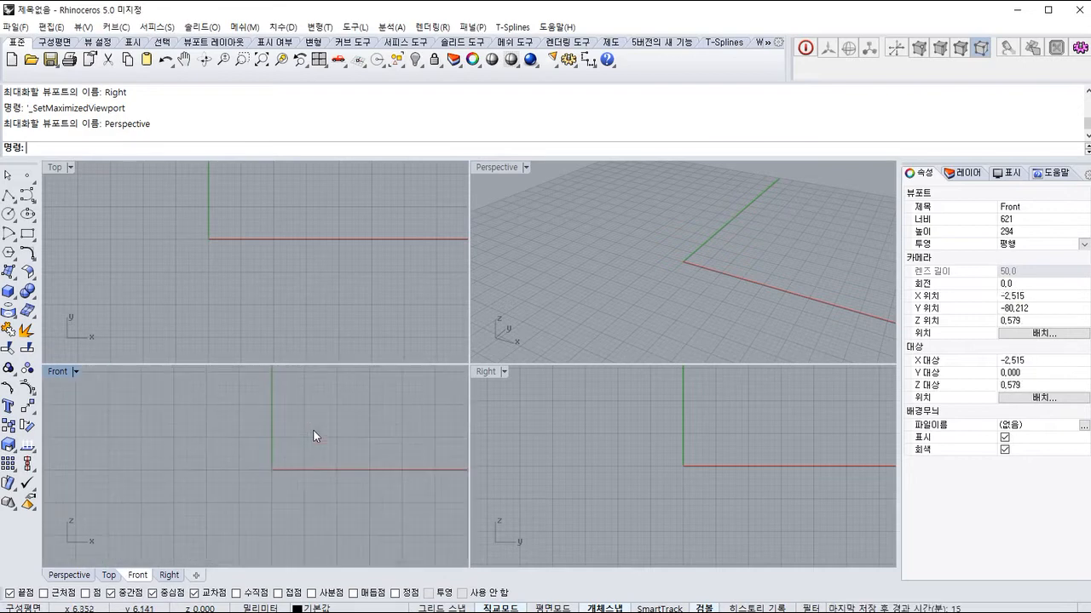
scroll(312, 433, down, 12)
scroll(691, 449, up, 8)
Zoom in and out in the Right viewport and in the Perspective viewport.
middle_click(691, 449)
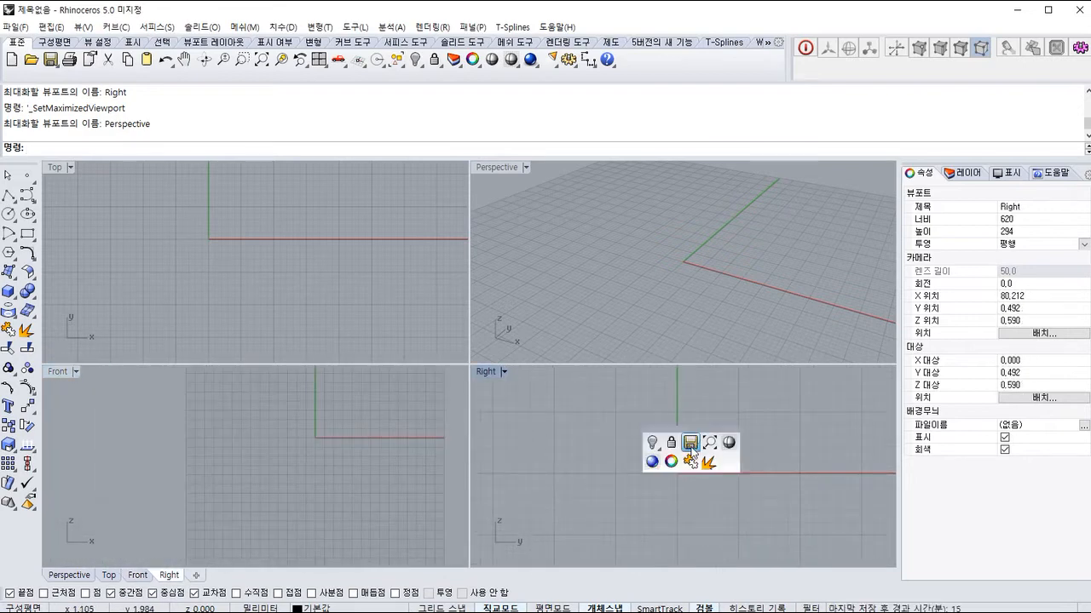
scroll(694, 398, down, 8)
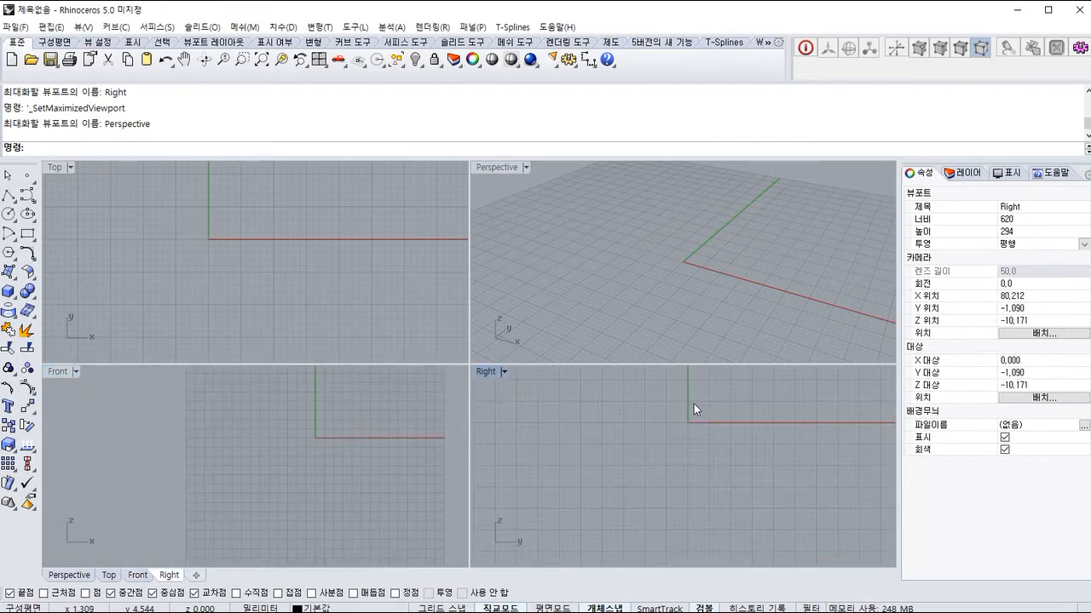
scroll(656, 426, down, 4)
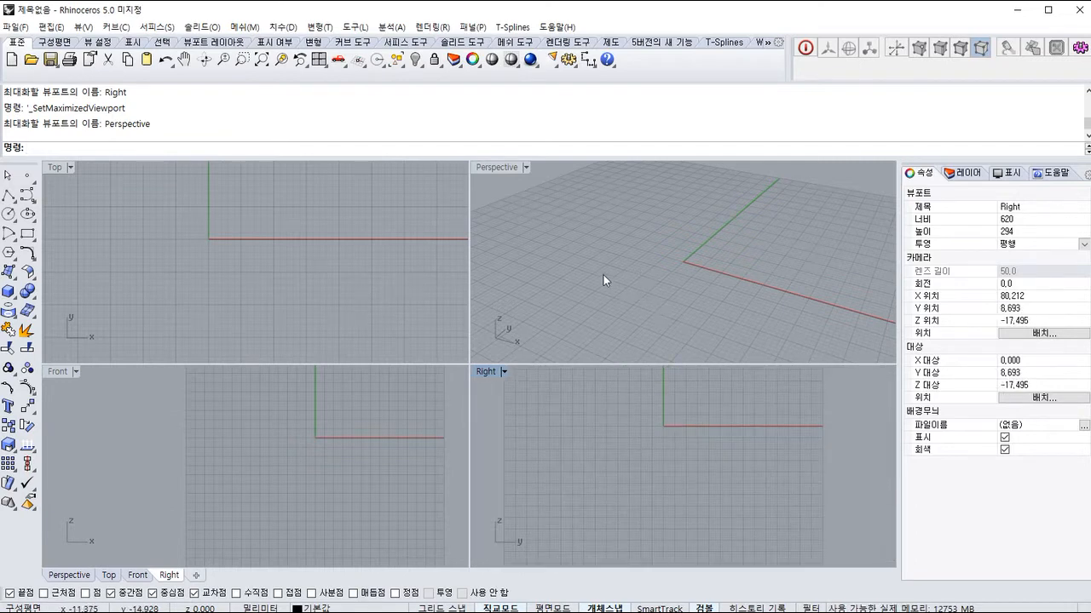
scroll(710, 298, down, 6)
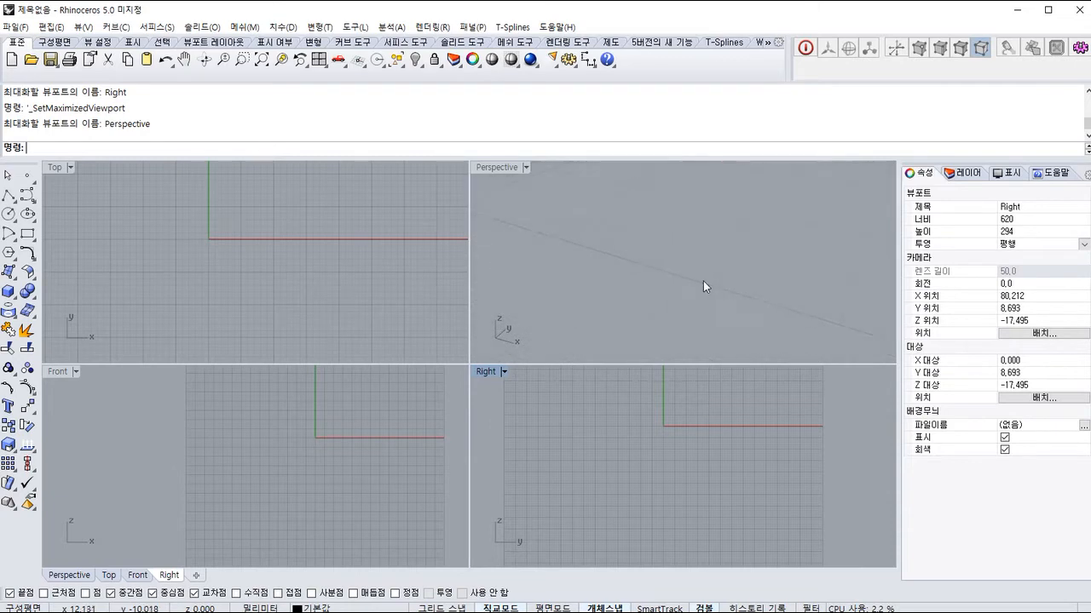
scroll(609, 207, up, 8)
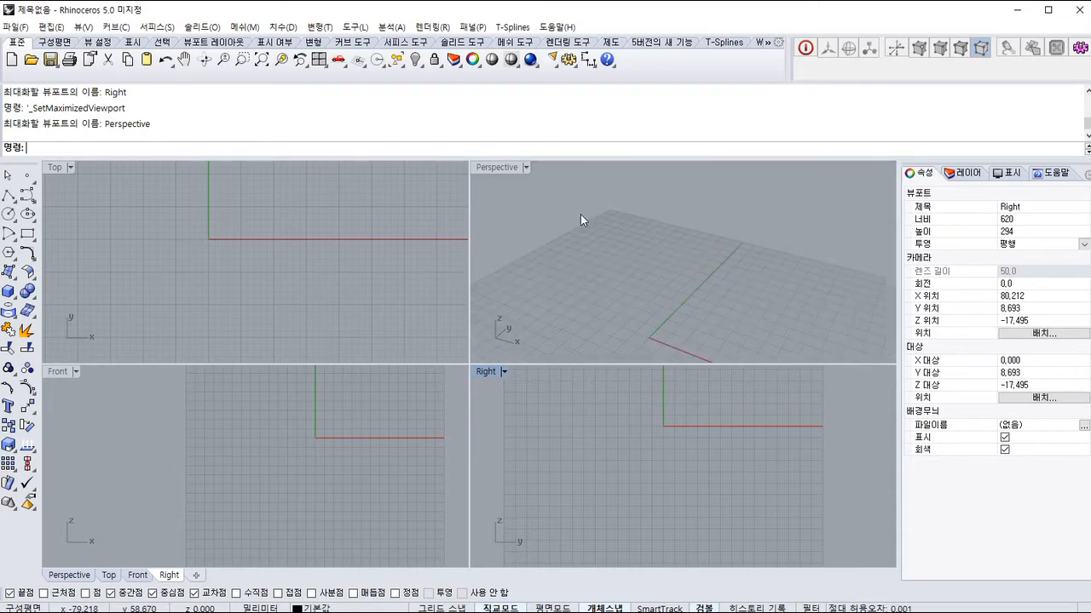
scroll(564, 271, down, 5)
scroll(617, 276, up, 7)
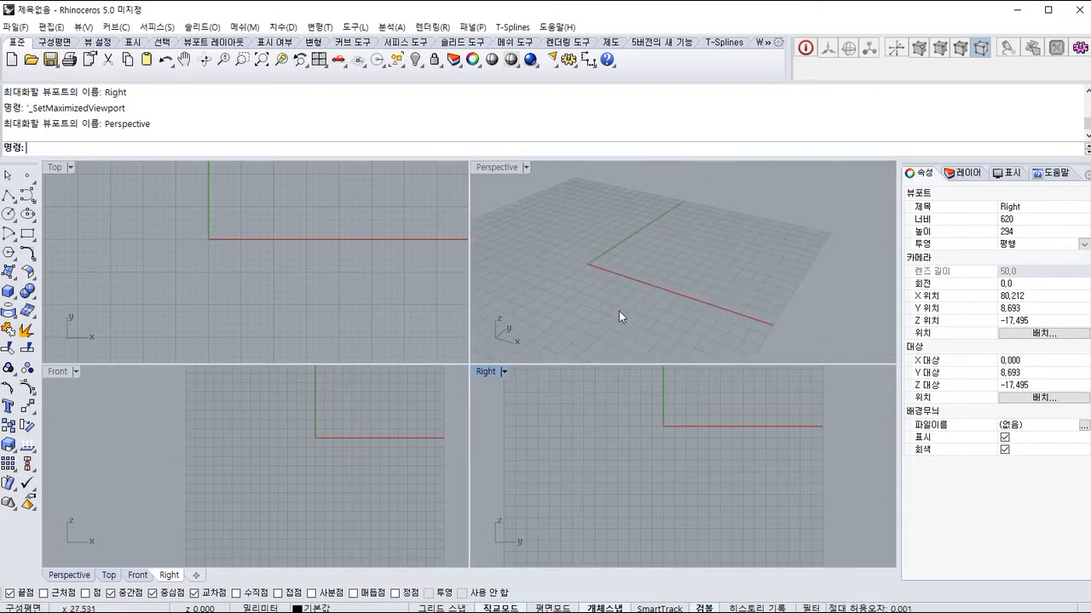
scroll(701, 247, down, 4)
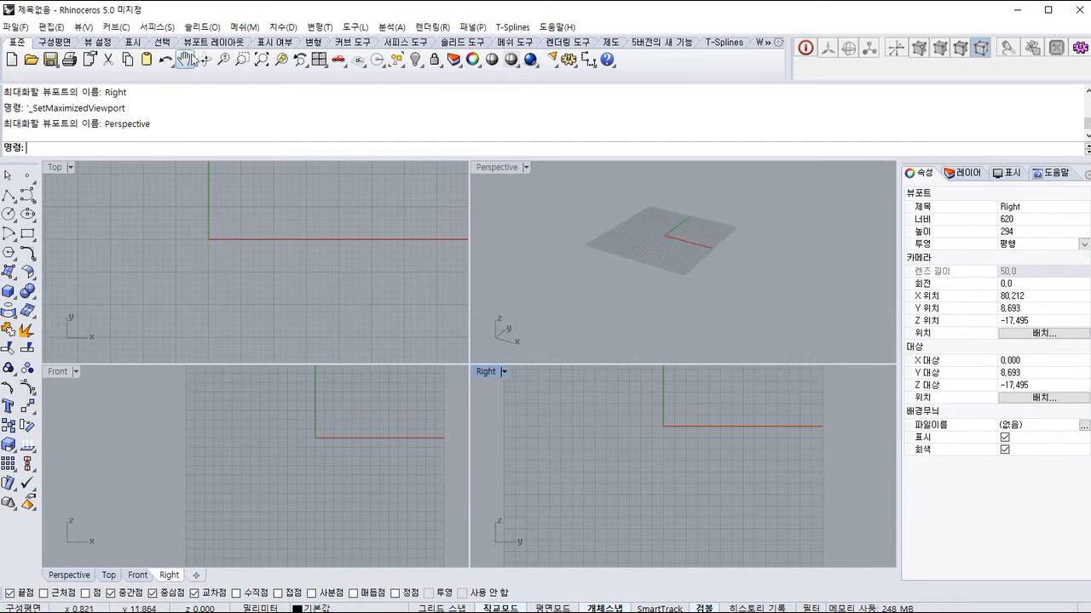
Pan the view in the Top, Front, Right and Perspective viewports in turn.
right_drag(347, 267, 206, 240)
right_drag(133, 220, 349, 281)
right_drag(368, 394, 270, 401)
right_drag(823, 452, 774, 482)
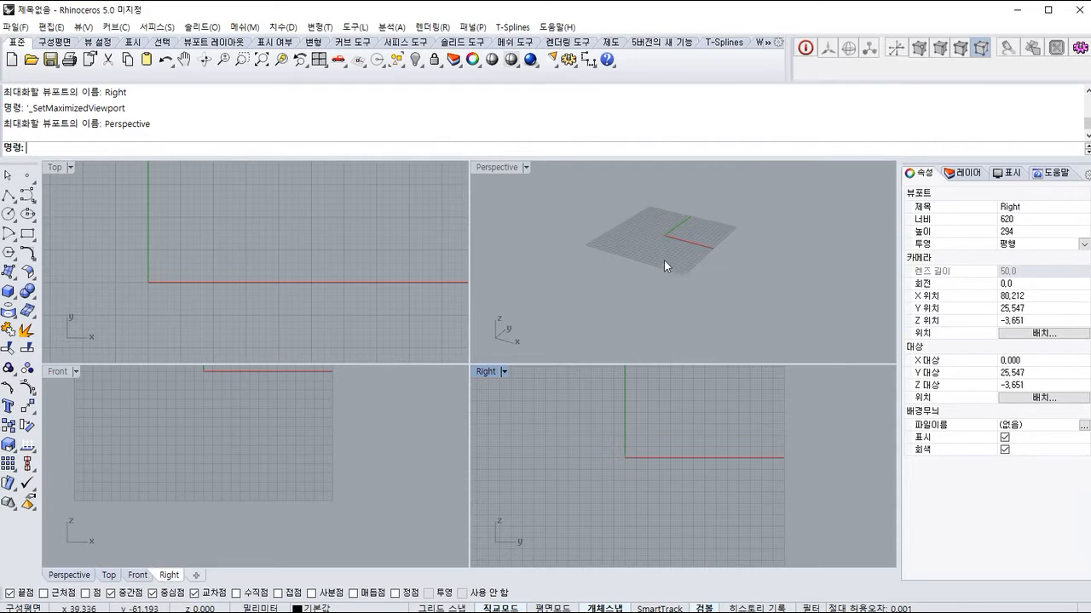
shift+right_drag(711, 265, 771, 289)
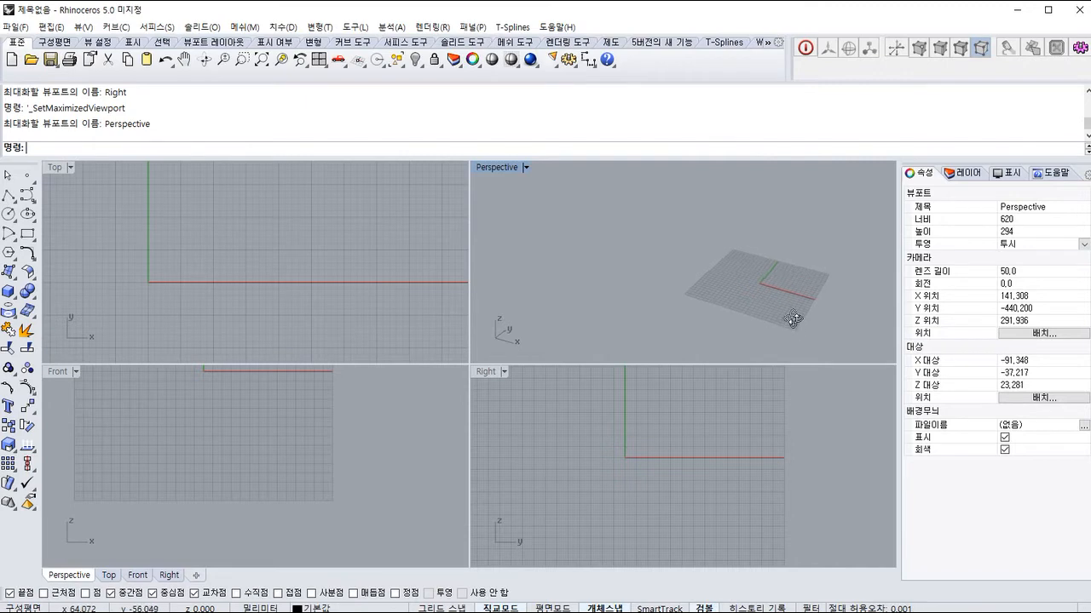
Orbit the Perspective view and the parallel Top and Front views, and restore the four default viewports.
right_drag(792, 319, 562, 256)
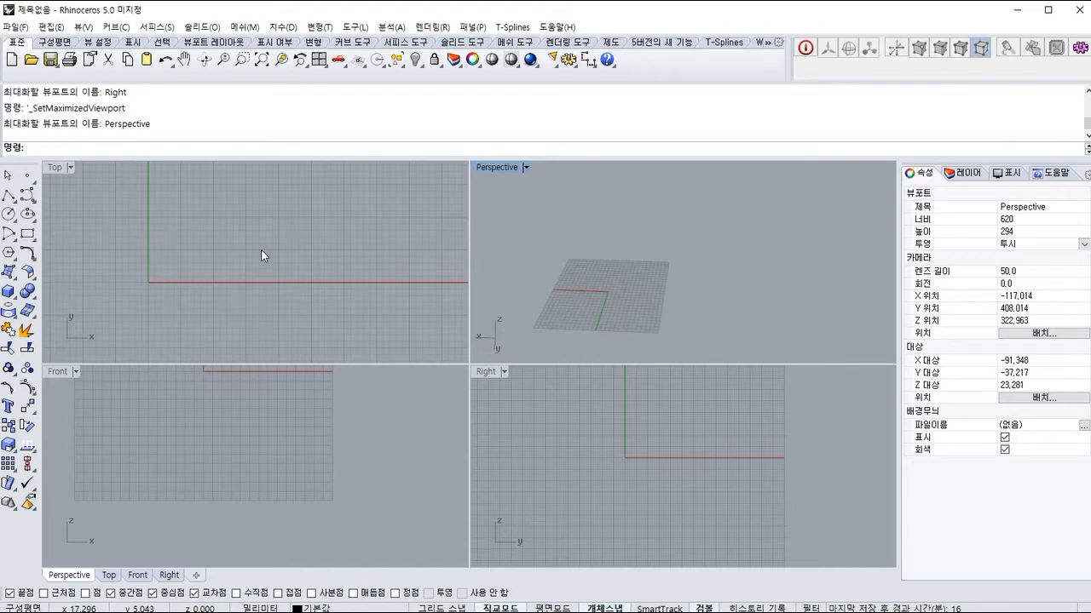
right_drag(667, 294, 528, 266)
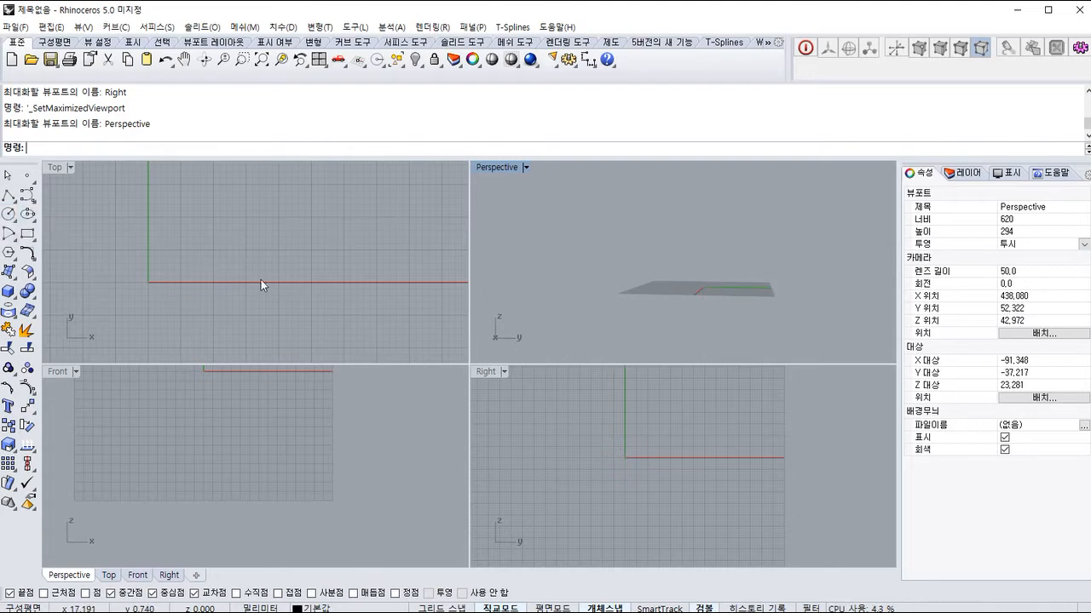
ctrl+shift+right_drag(248, 273, 441, 530)
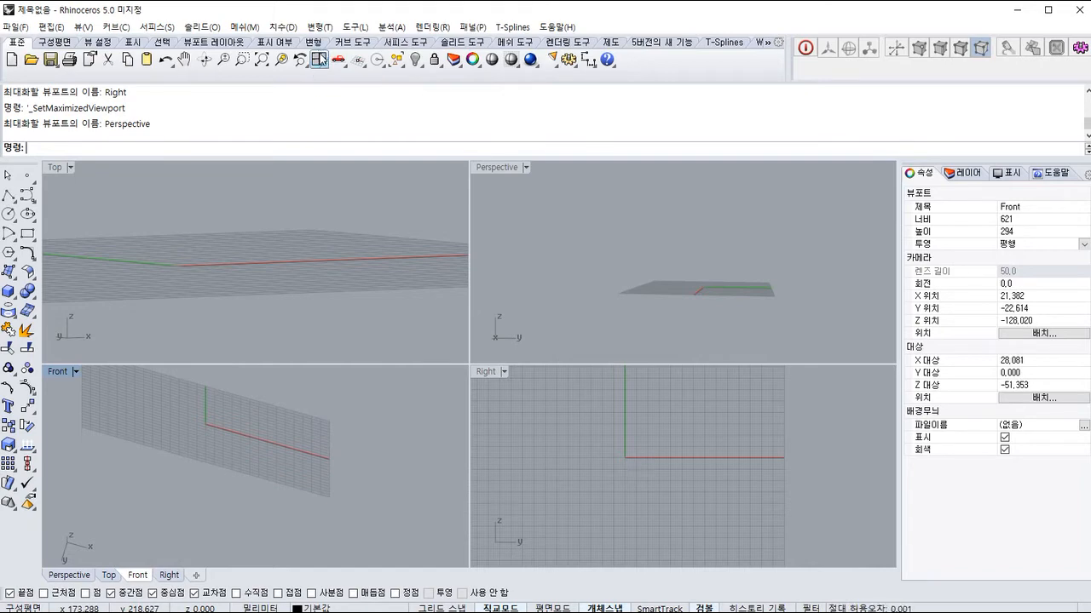
click(321, 65)
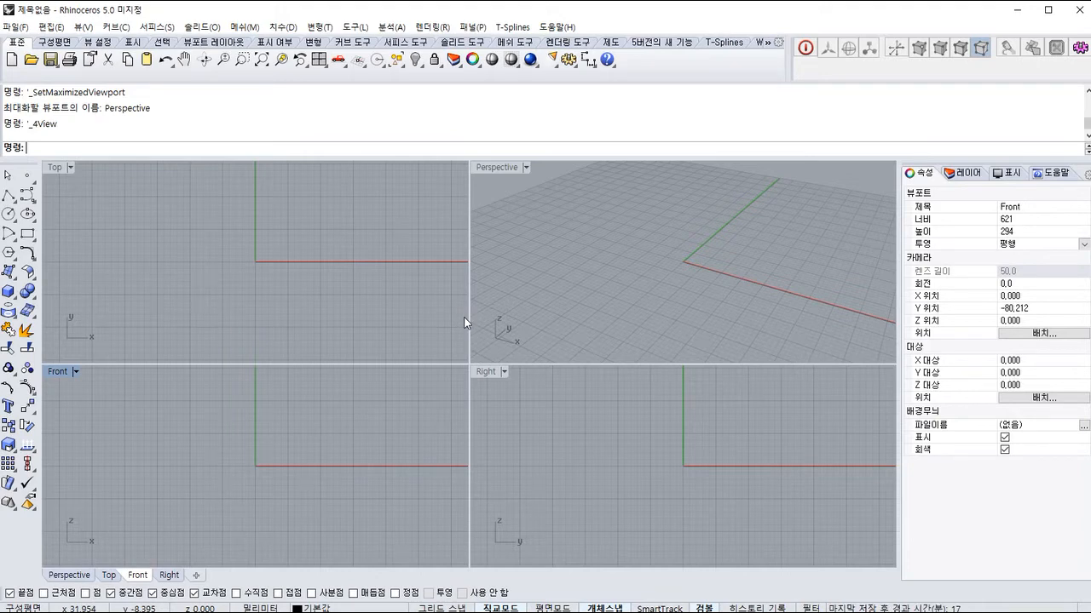
Resize the viewports by moving their shared borders and corner, and restore the four default viewports.
drag(468, 309, 481, 282)
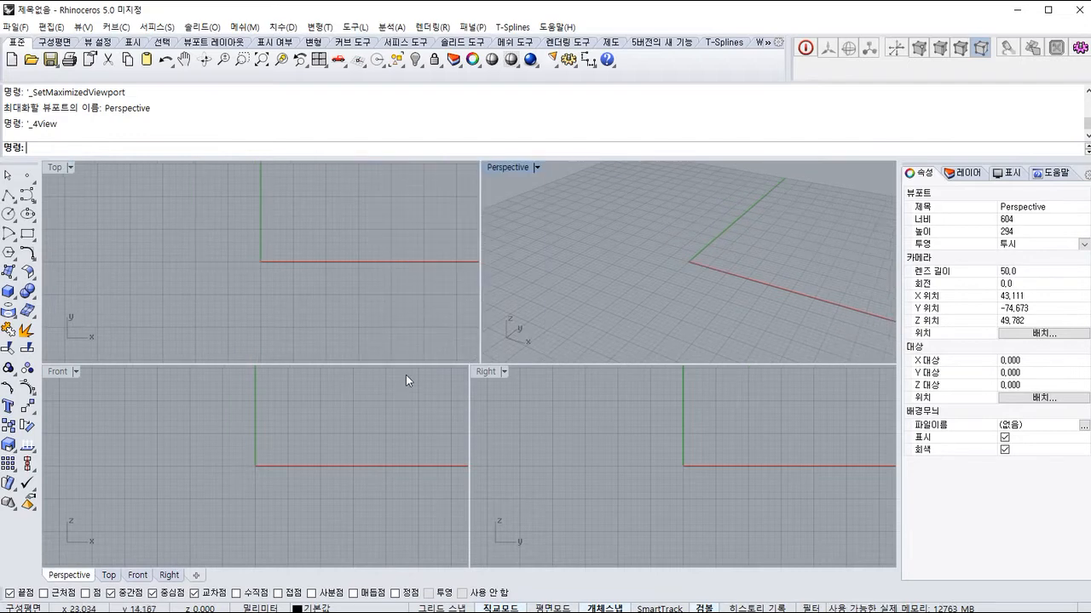
drag(401, 362, 490, 373)
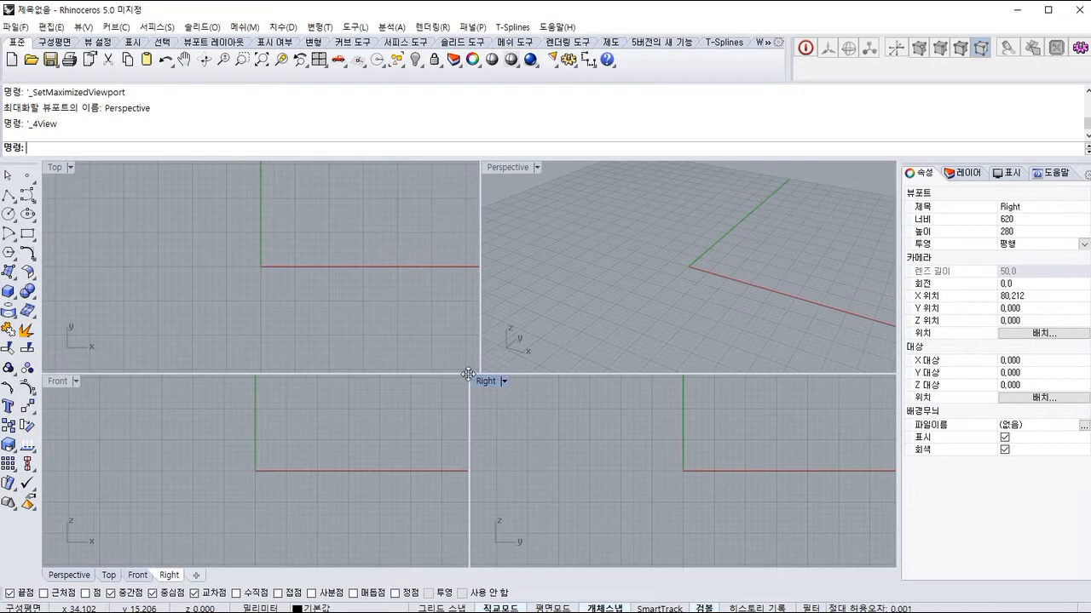
drag(470, 373, 535, 384)
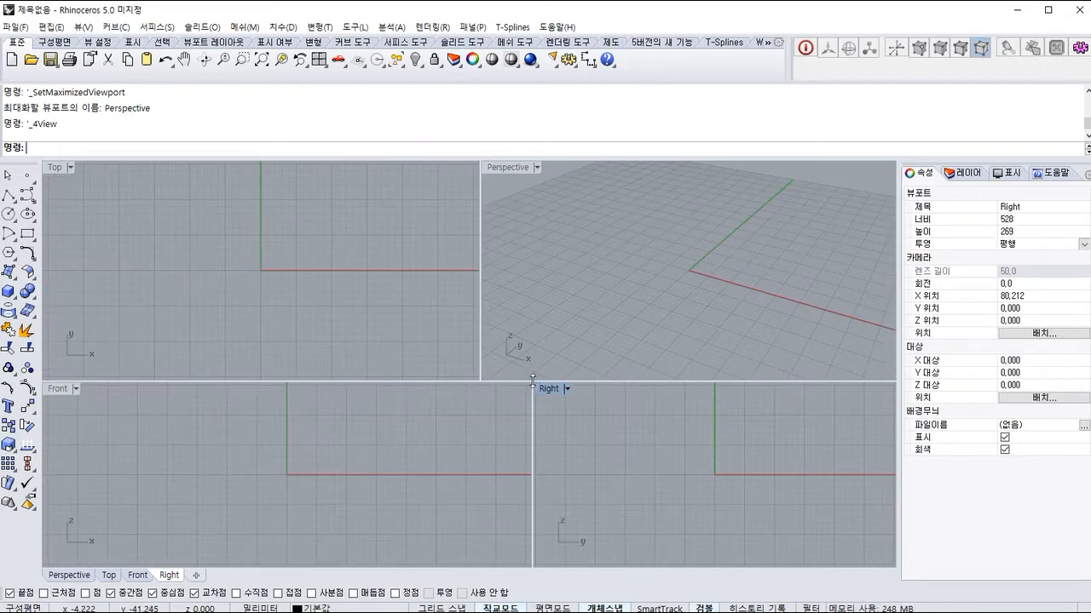
drag(532, 383, 720, 281)
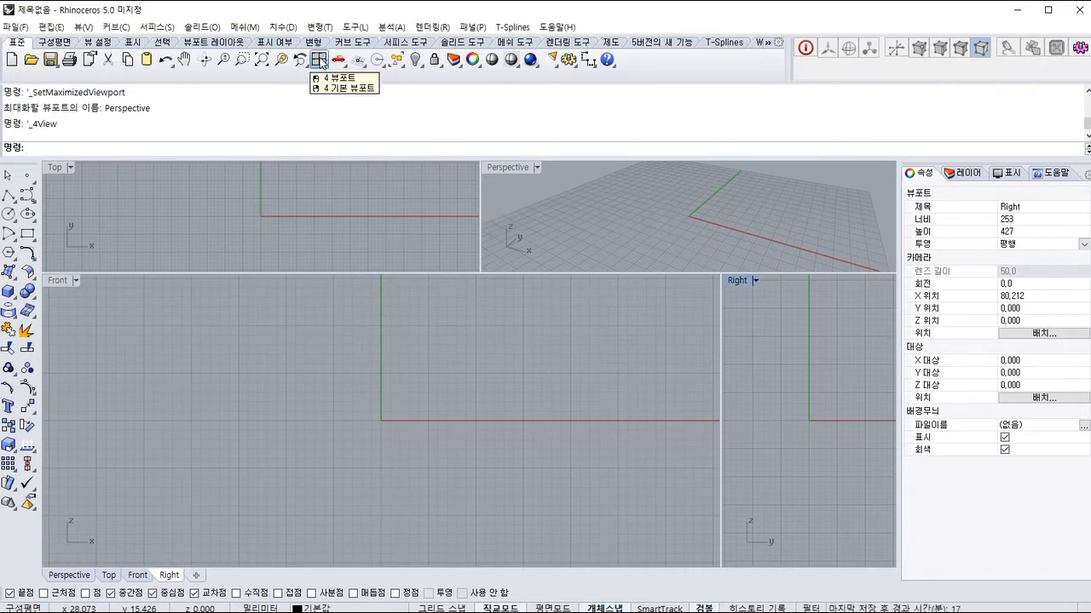
click(321, 60)
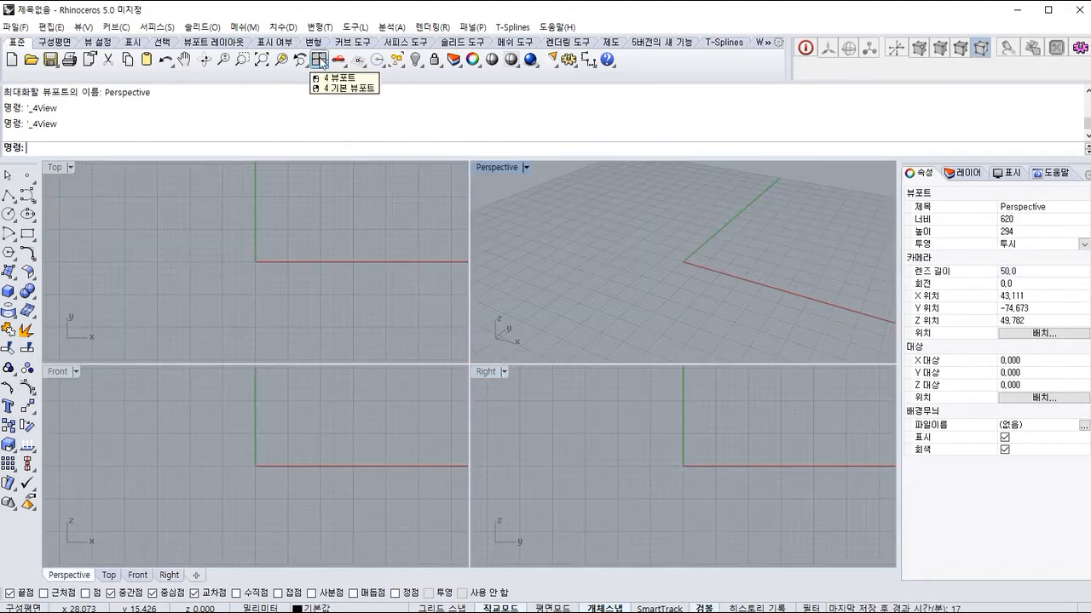
Maximize the Top viewport and return to the four-view layout, and orbit the Perspective view.
double_click(57, 169)
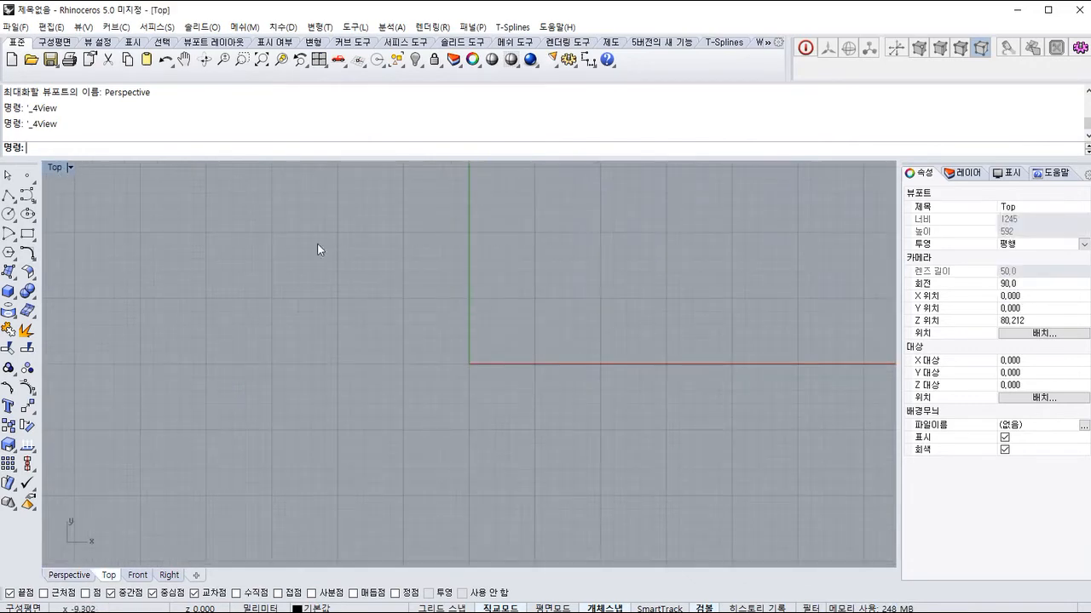
double_click(58, 167)
right_drag(516, 170, 681, 271)
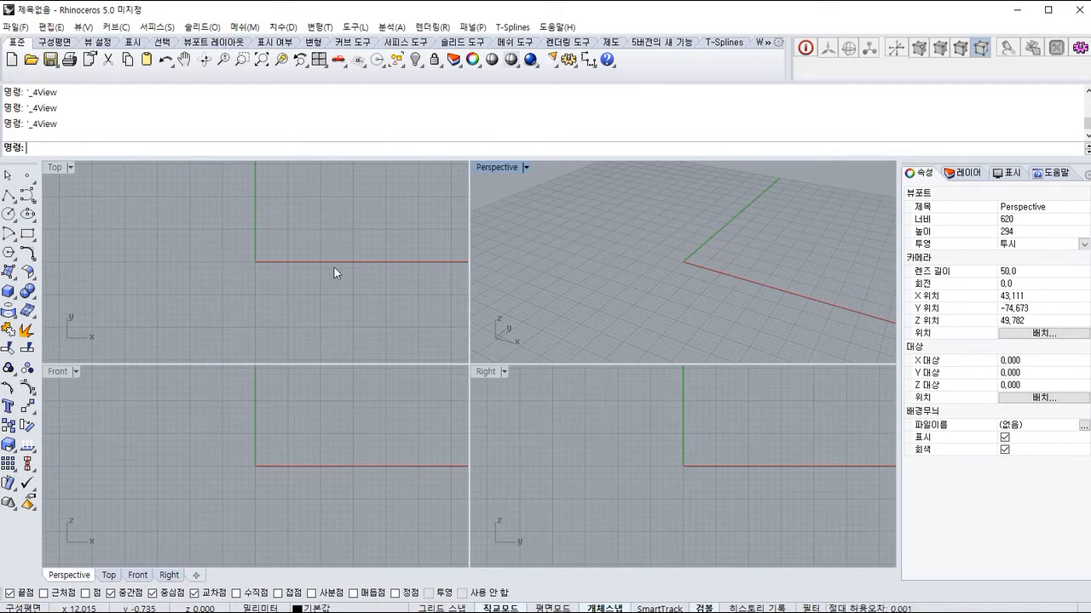
Zoom in and out in the Top, Front and Right viewports one after the other.
scroll(247, 264, up, 8)
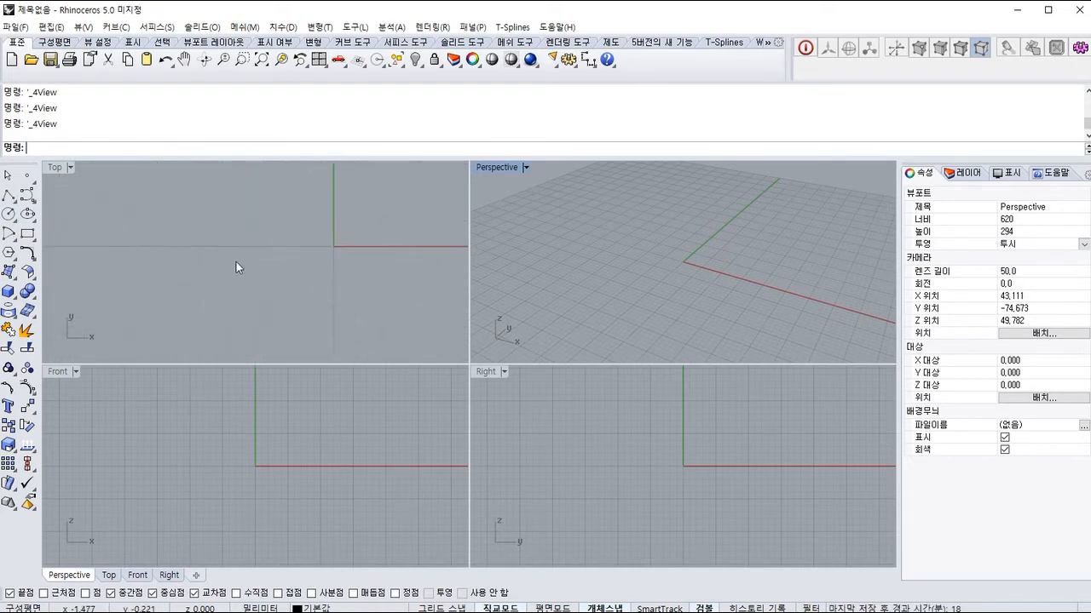
scroll(237, 259, down, 5)
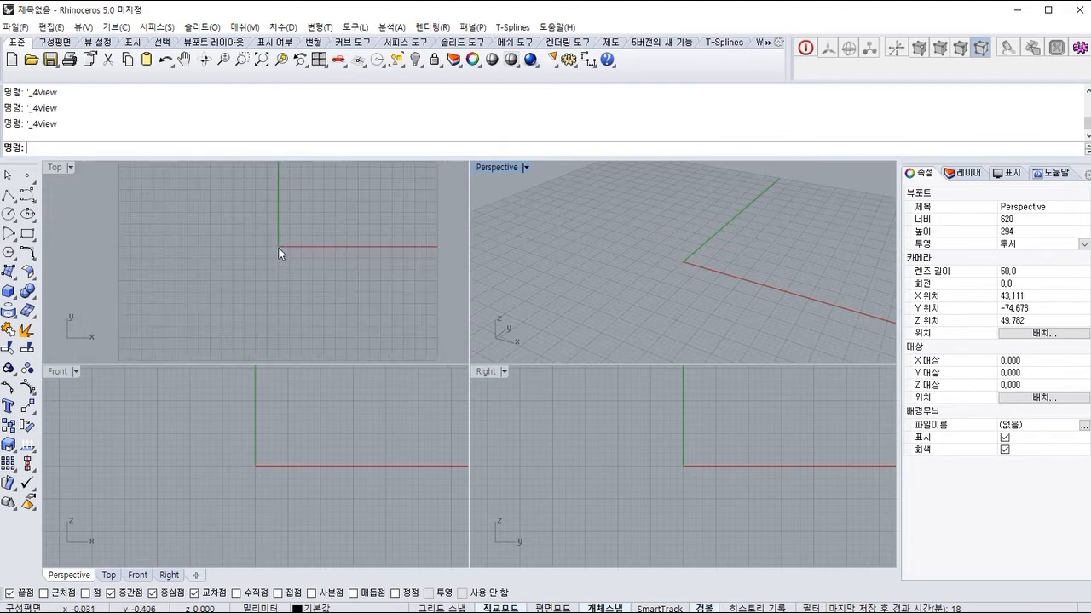
scroll(279, 248, down, 6)
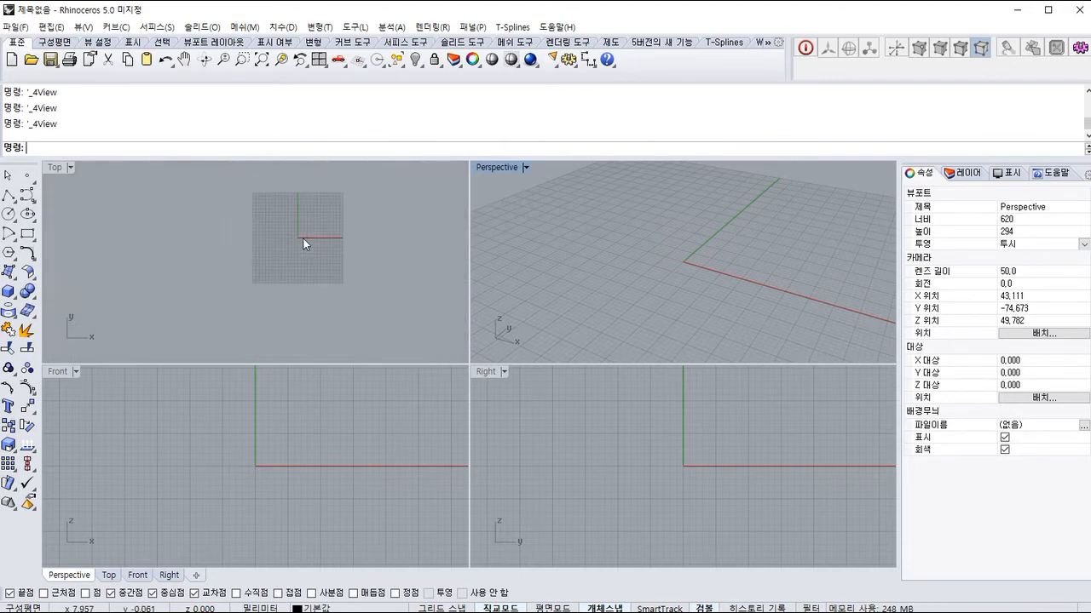
scroll(303, 237, up, 10)
scroll(307, 437, up, 5)
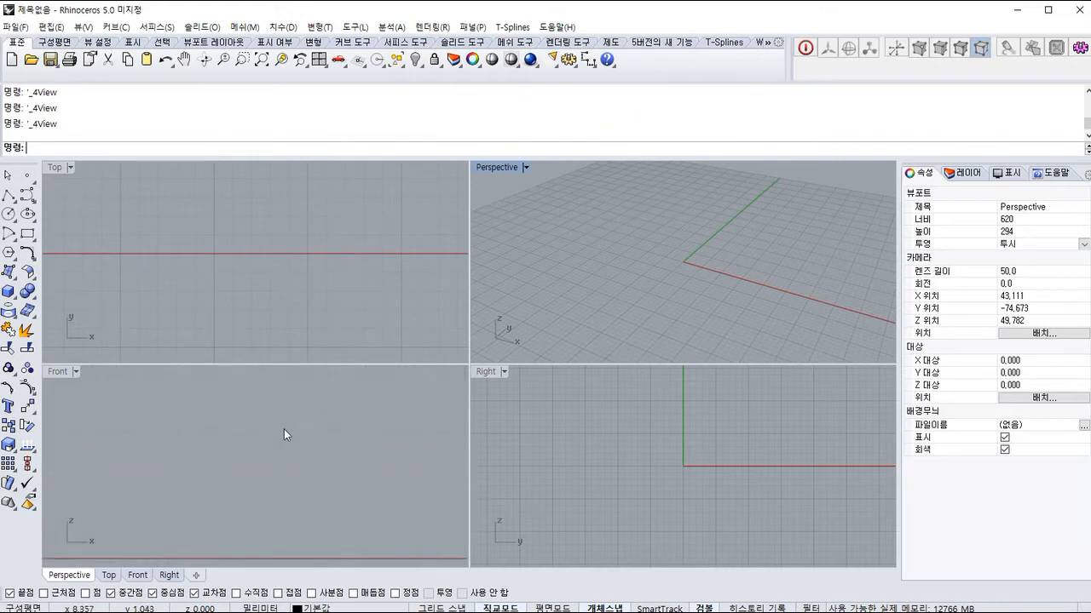
scroll(297, 437, down, 5)
scroll(621, 428, up, 6)
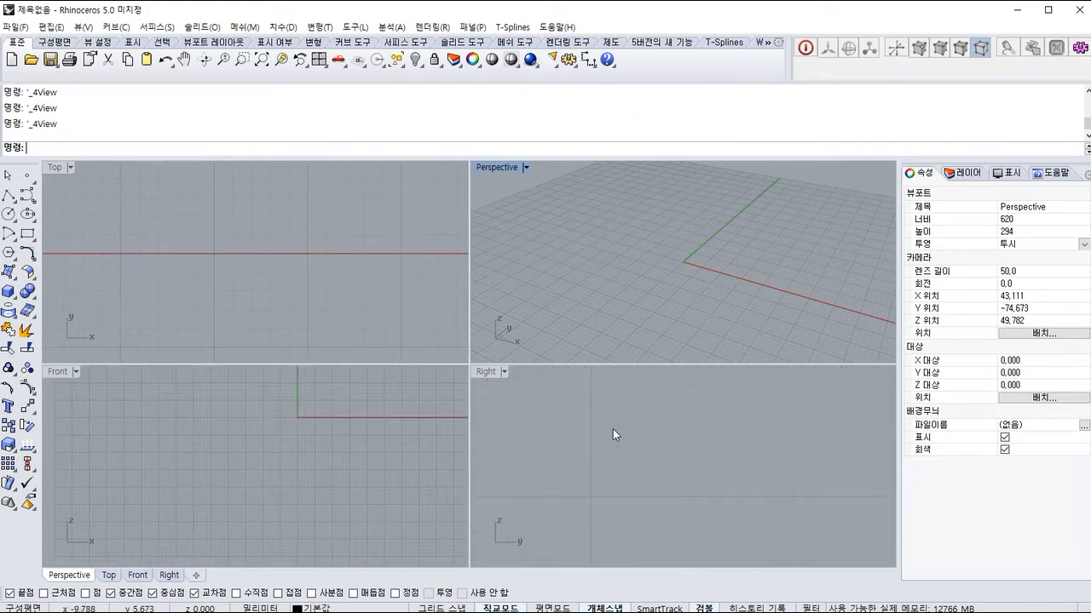
scroll(588, 417, down, 5)
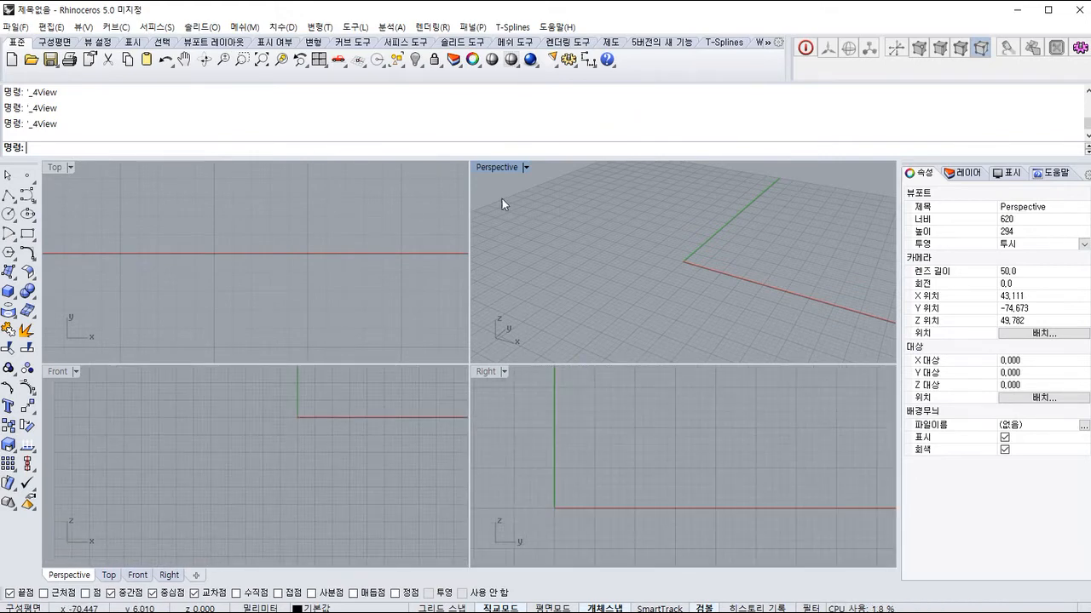
Zoom in and out in the Perspective viewport until the whole grid fits in view.
scroll(656, 240, up, 1)
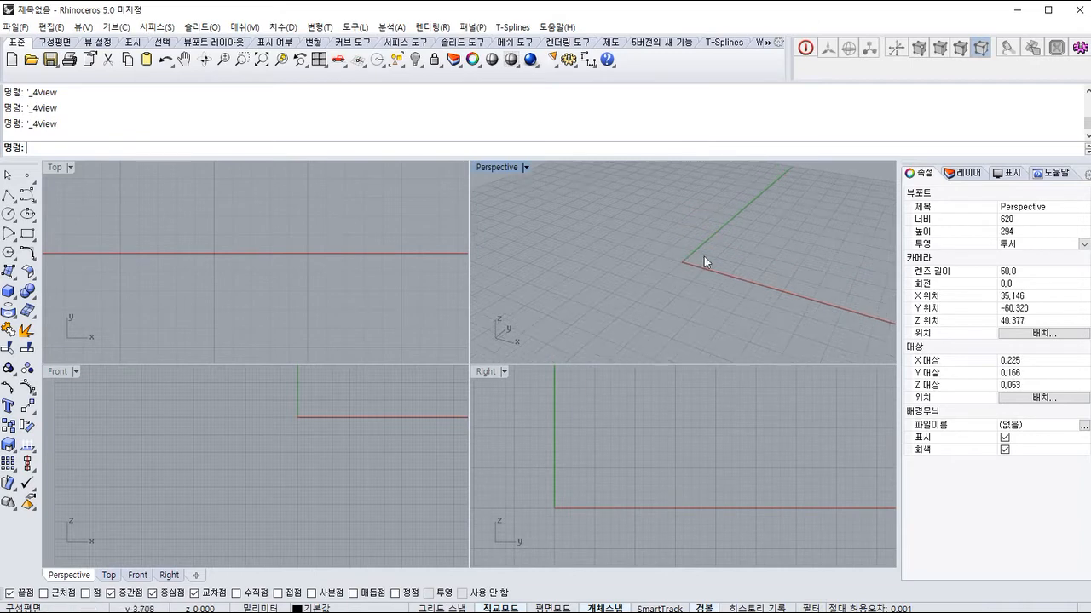
scroll(680, 264, up, 5)
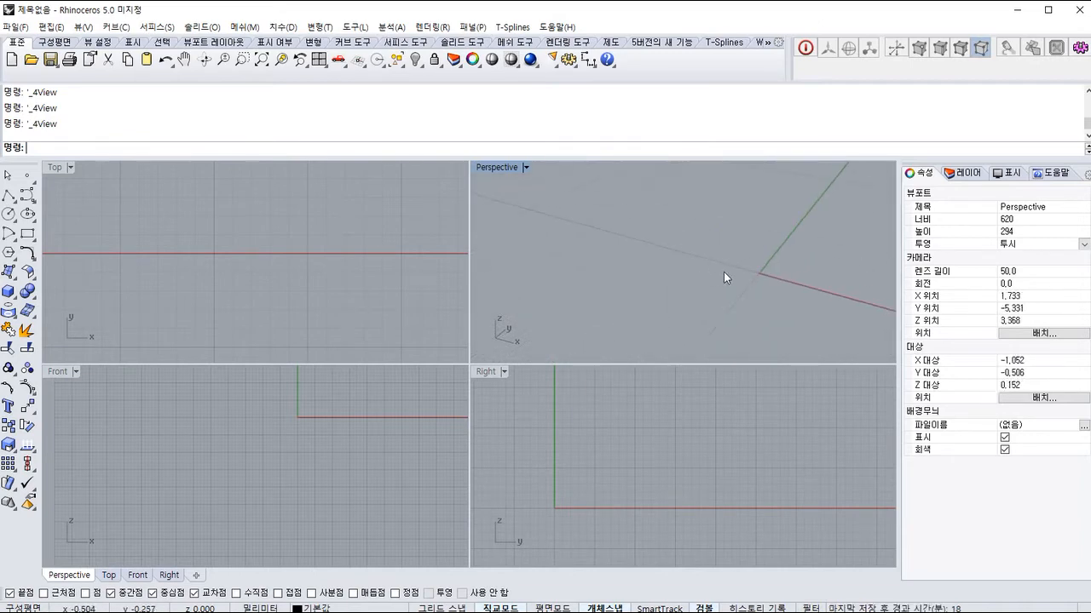
scroll(729, 269, down, 5)
scroll(728, 271, up, 8)
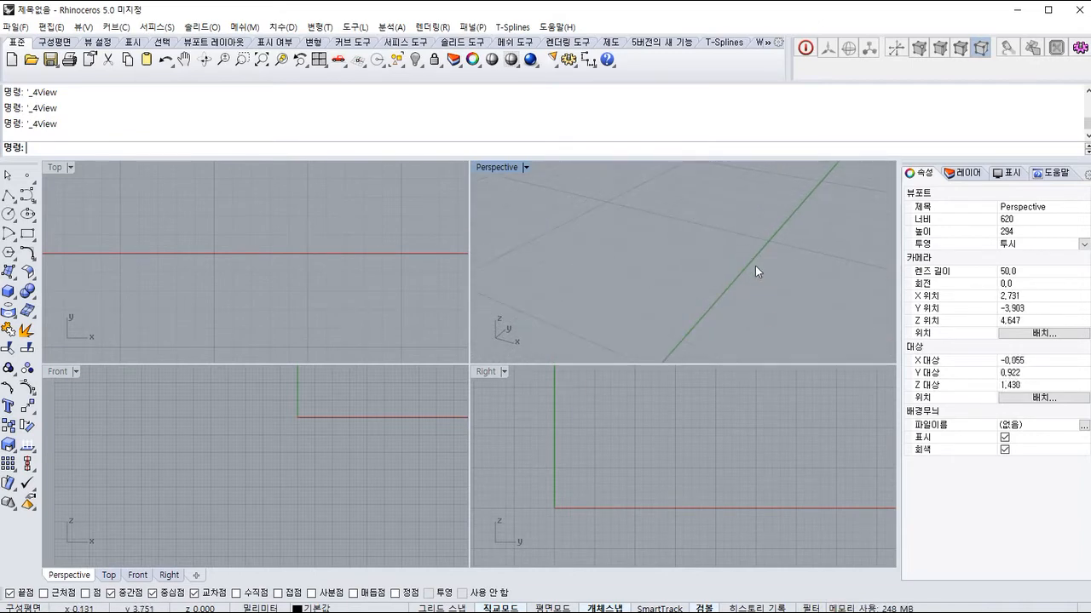
scroll(748, 266, down, 5)
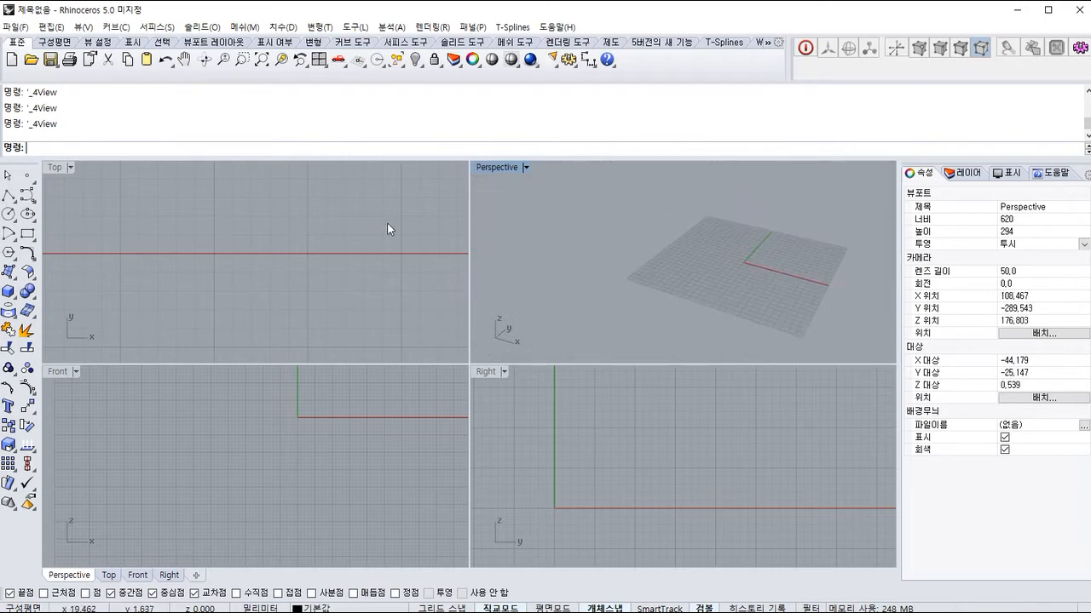
Pan the view in the Top, Front and Right viewports.
right_drag(358, 280, 290, 240)
right_drag(341, 457, 153, 381)
right_drag(654, 467, 739, 418)
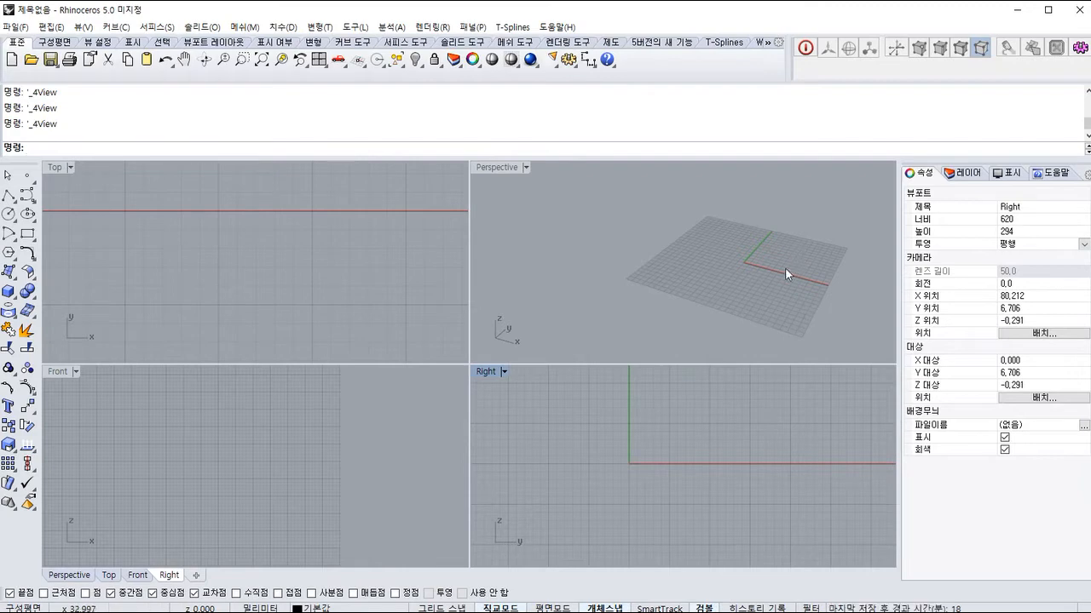
Pan and orbit the Perspective view, and rotate and zoom the view in the Top viewport.
shift+right_drag(805, 309, 556, 278)
right_drag(711, 253, 647, 256)
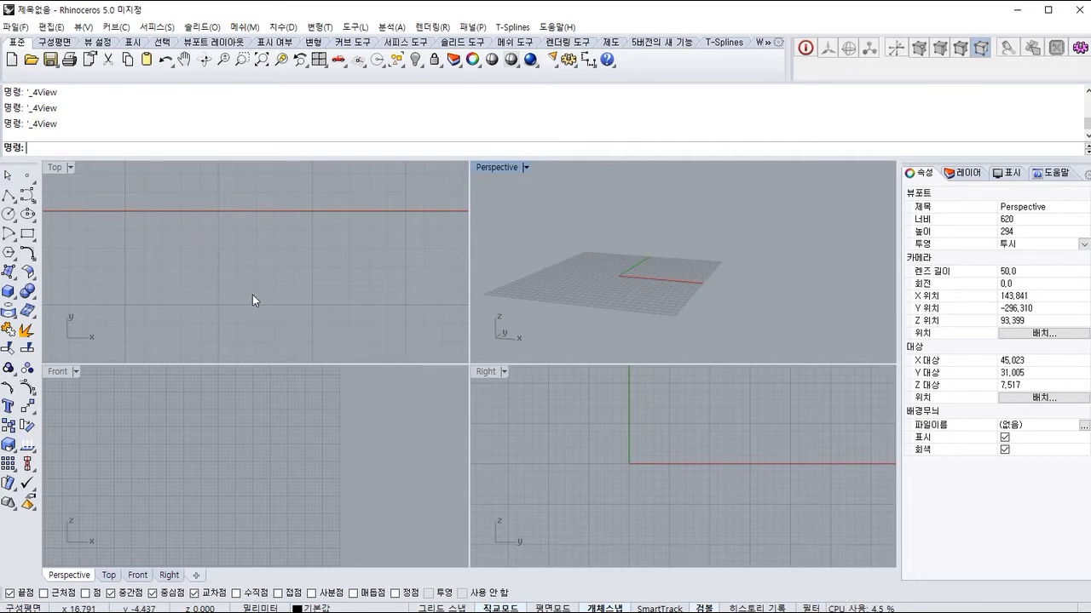
ctrl+shift+right_drag(308, 300, 418, 337)
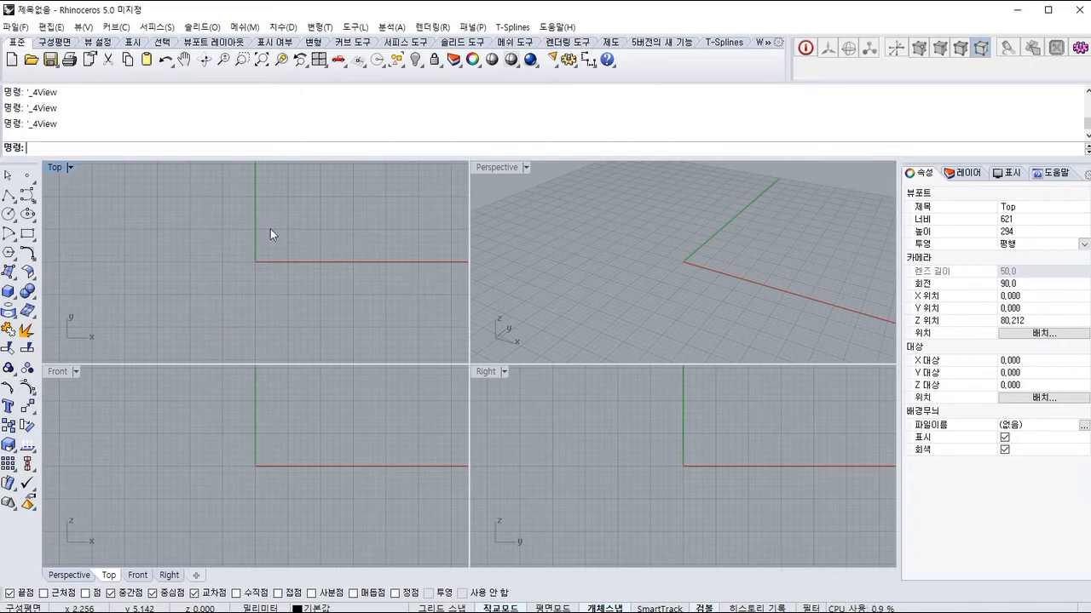
scroll(360, 229, up, 5)
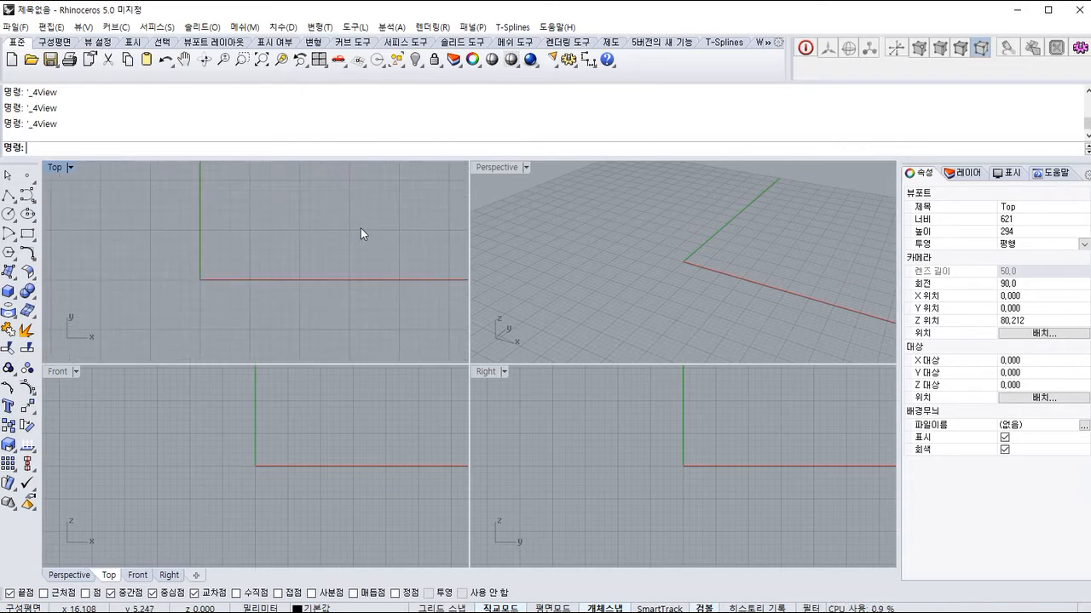
scroll(357, 213, down, 6)
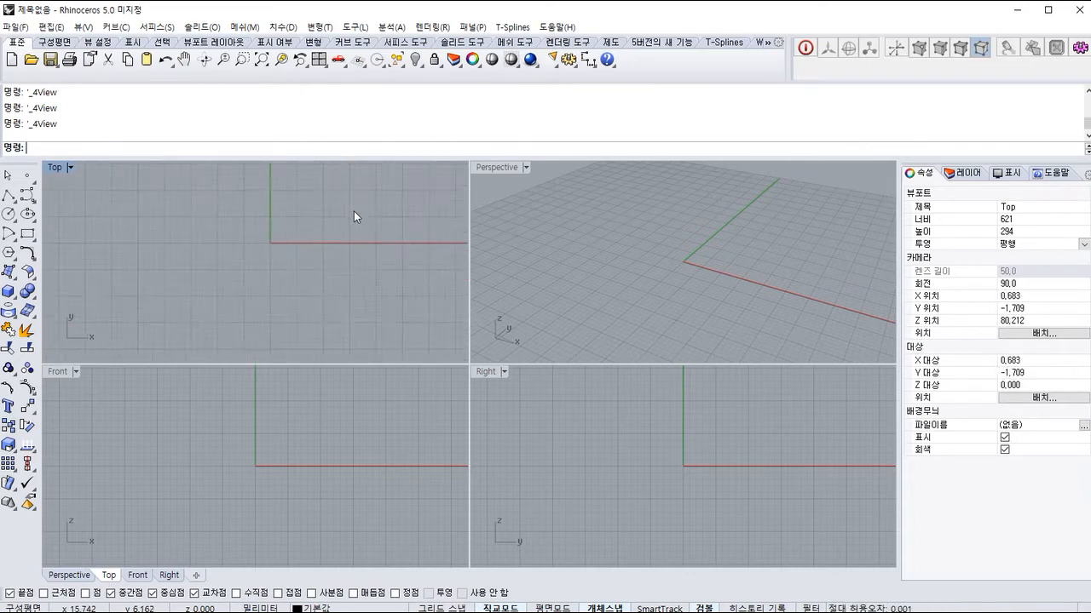
Bring up the pop-up toolbar at several spots in the viewports and dismiss it without choosing a command.
middle_click(271, 269)
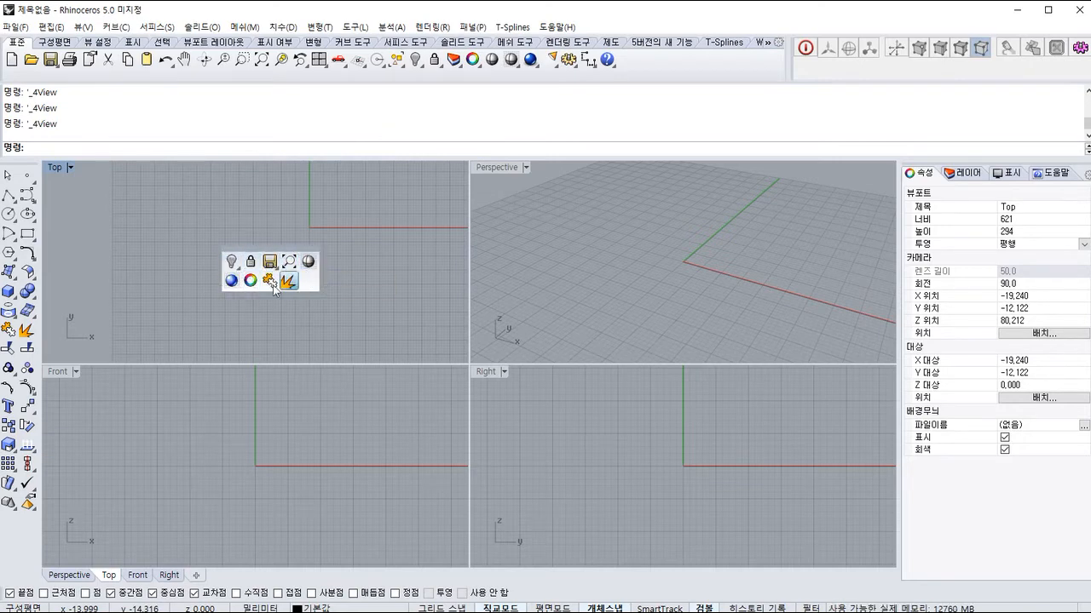
middle_click(370, 247)
middle_click(303, 332)
click(228, 225)
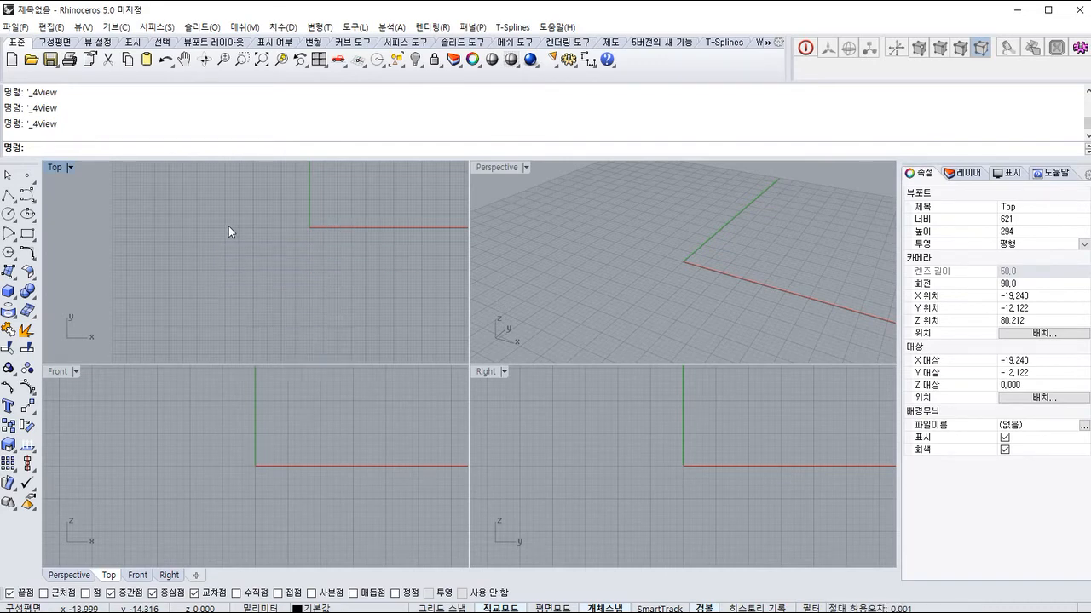
middle_click(229, 226)
middle_click(674, 271)
middle_click(370, 329)
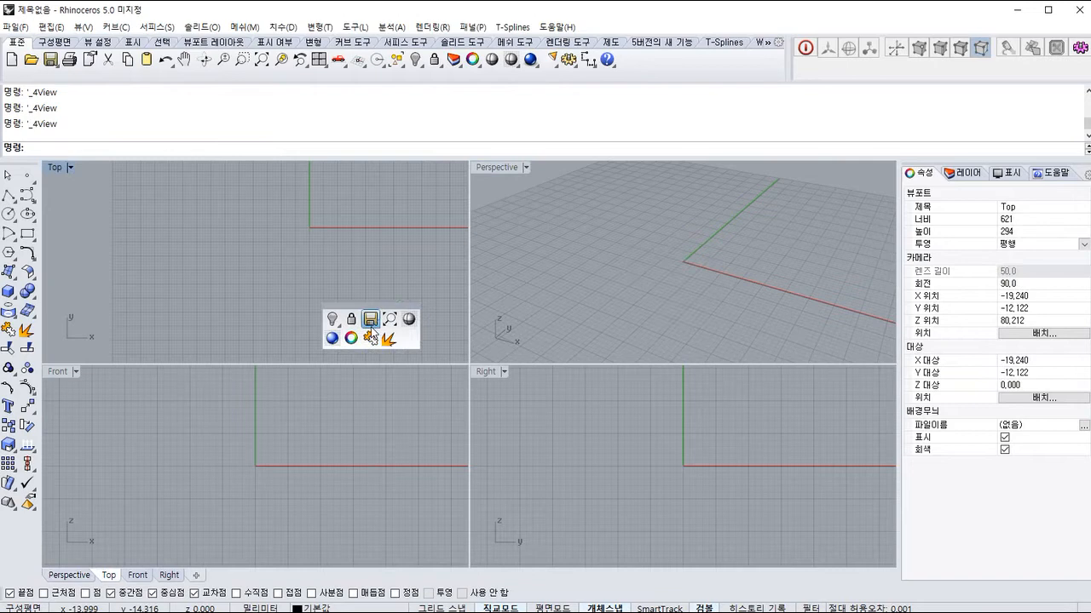
middle_click(243, 200)
right_click(308, 207)
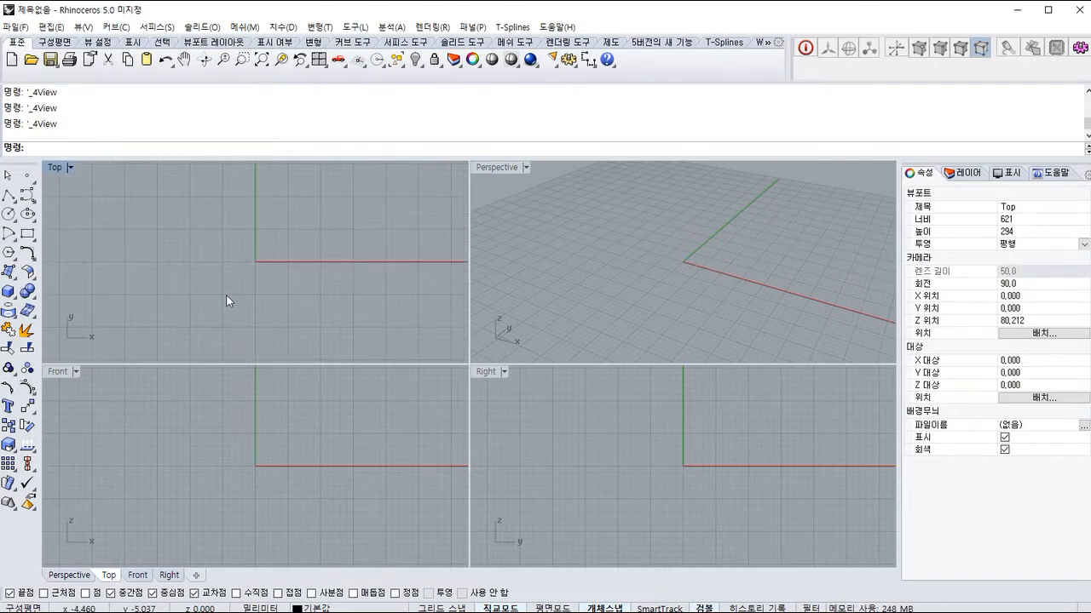
Zoom the Top viewport in and out, and open and dismiss the pop-up toolbar near the origin.
scroll(287, 269, up, 3)
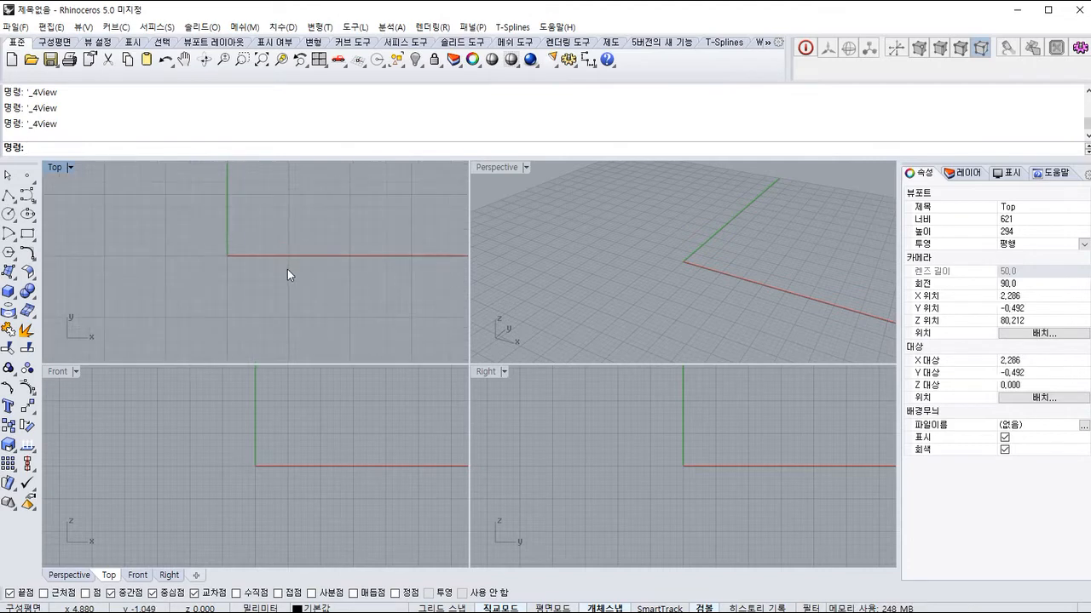
scroll(284, 265, down, 3)
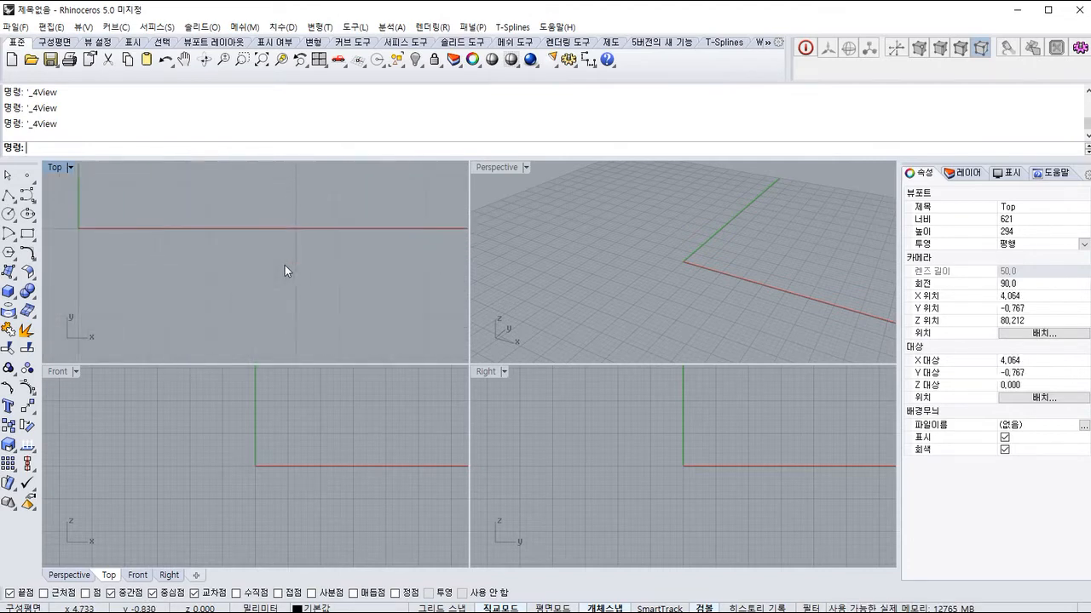
middle_click(243, 260)
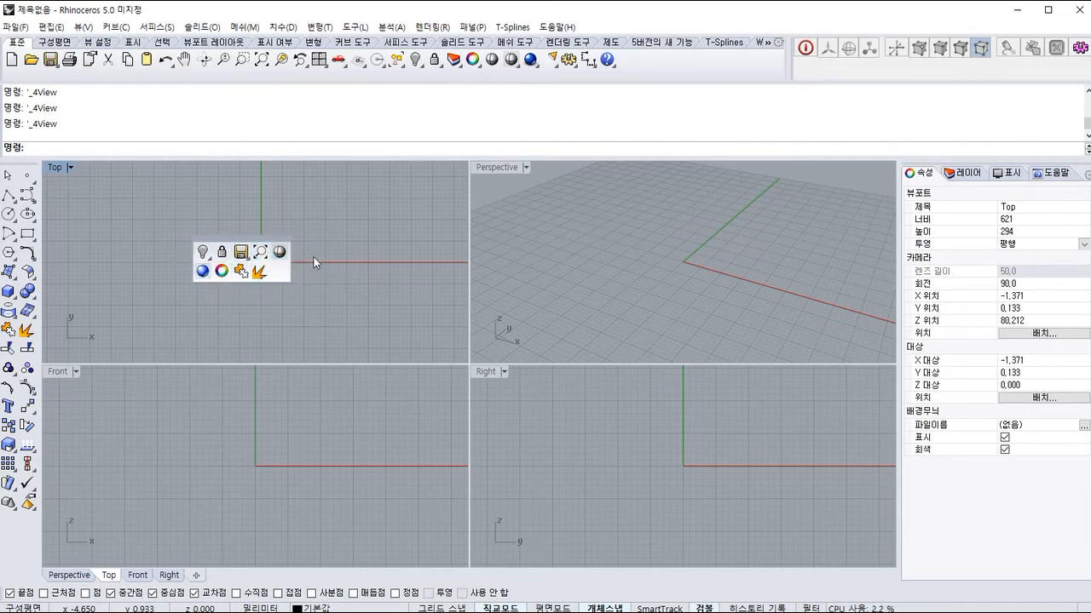
right_click(348, 249)
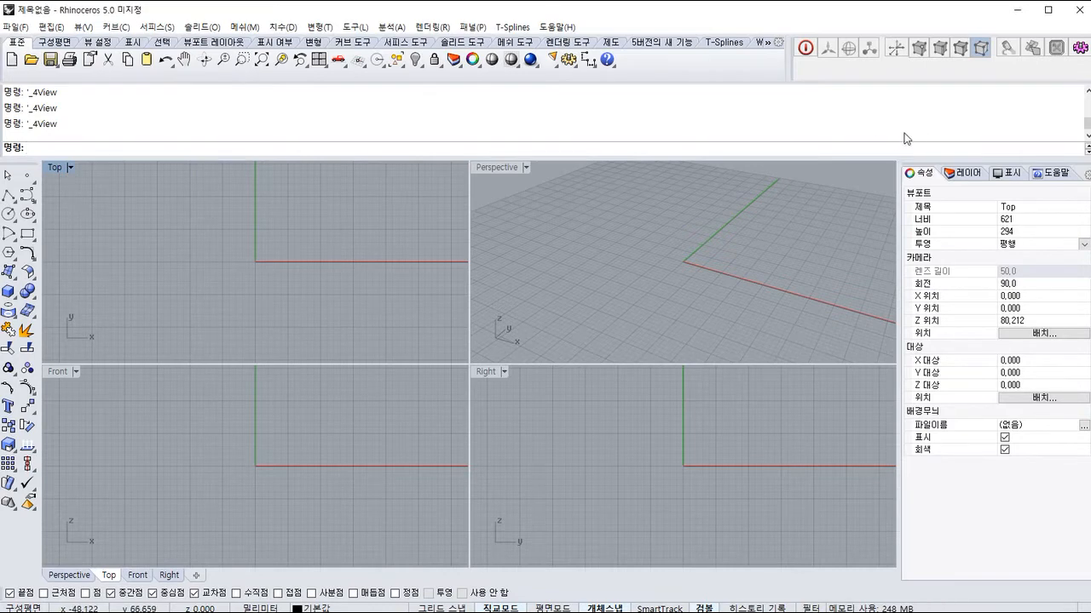
Draw two circles in the Top viewport: radius about 5.6 mm near the origin and about 7.5 mm further along the x axis.
click(28, 213)
click(267, 236)
click(303, 240)
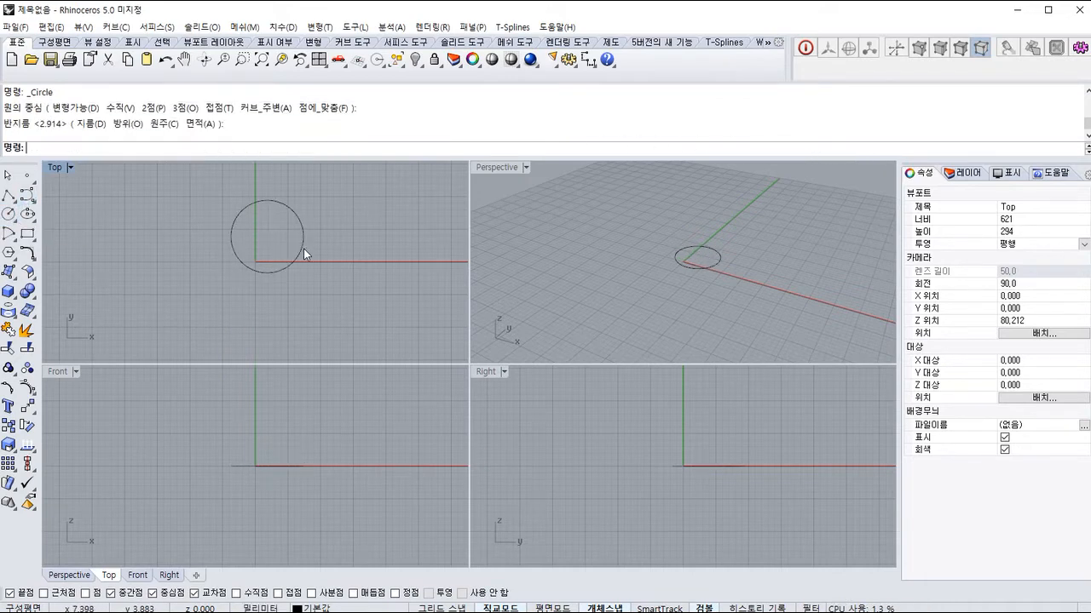
click(9, 214)
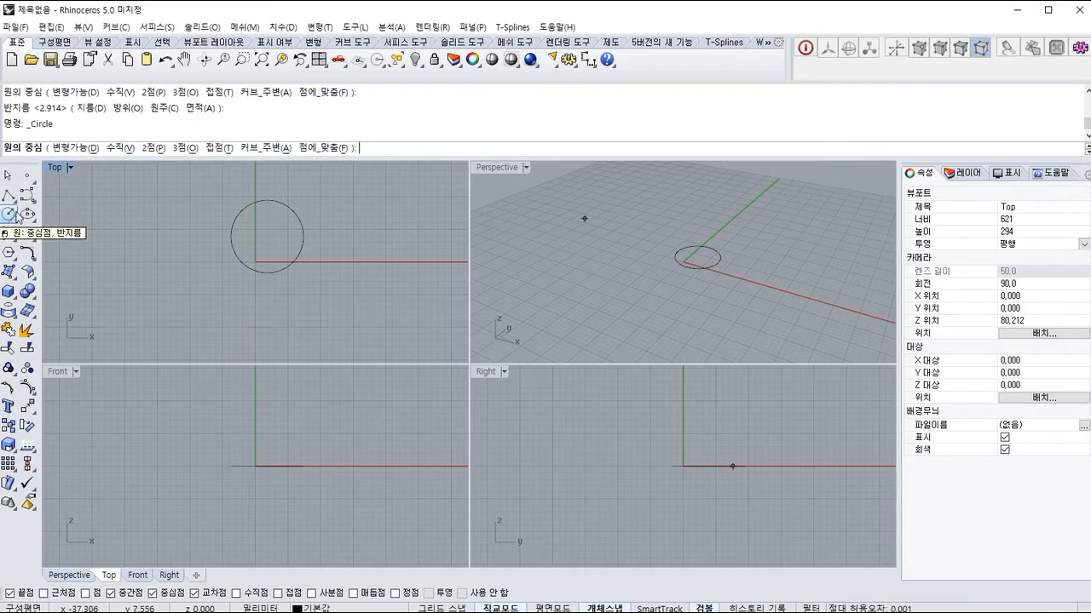
click(380, 250)
click(418, 283)
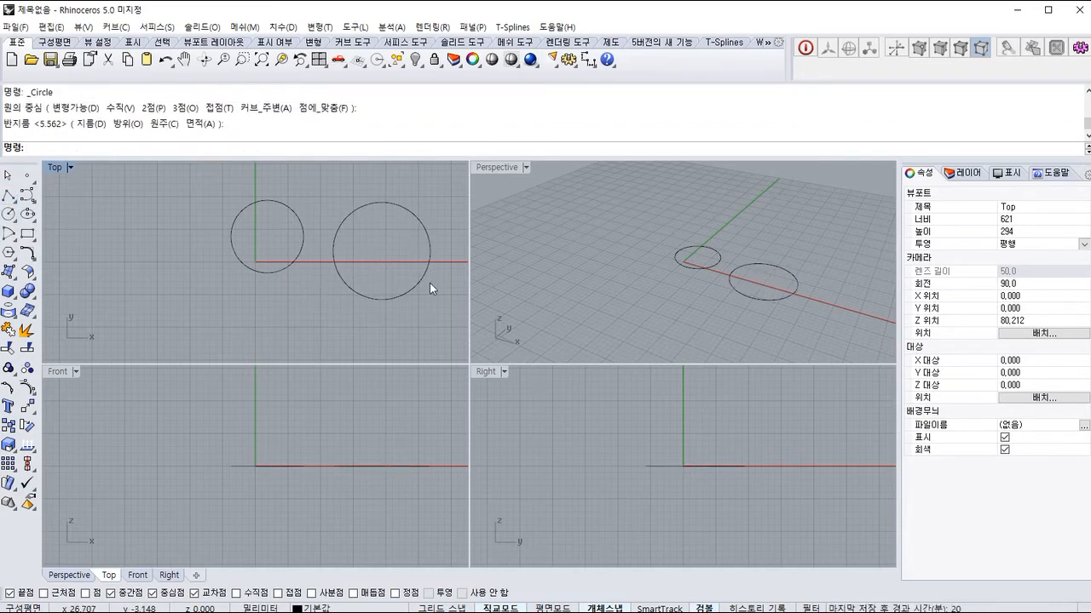
Draw a third, smaller circle above and between the first two circles in the Top viewport.
right_drag(390, 271, 359, 286)
click(28, 214)
right_drag(297, 191, 285, 244)
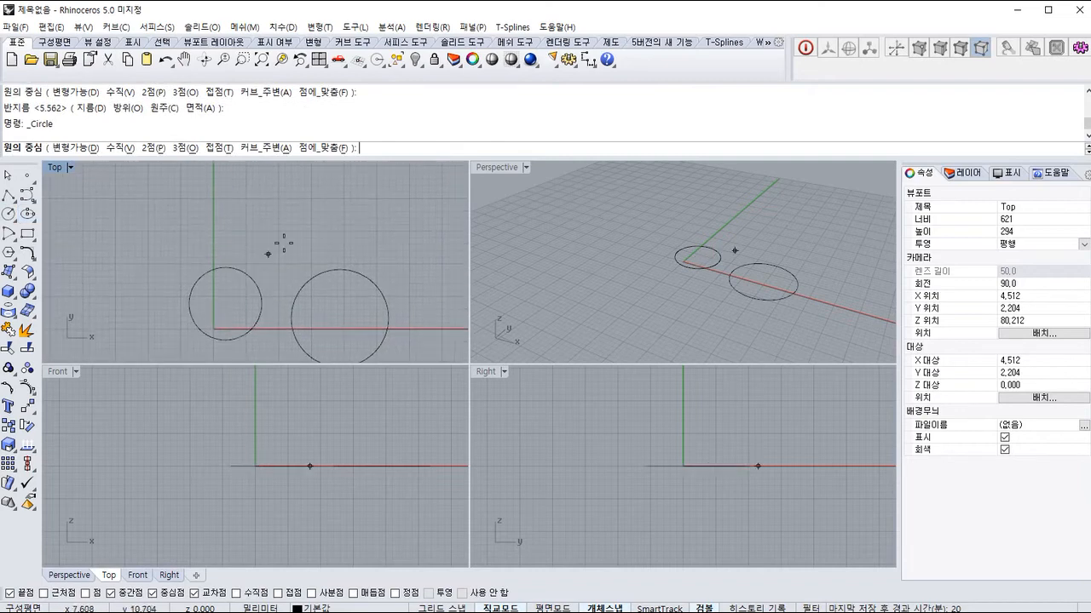
click(275, 213)
click(308, 214)
scroll(331, 219, down, 2)
right_drag(353, 254, 312, 246)
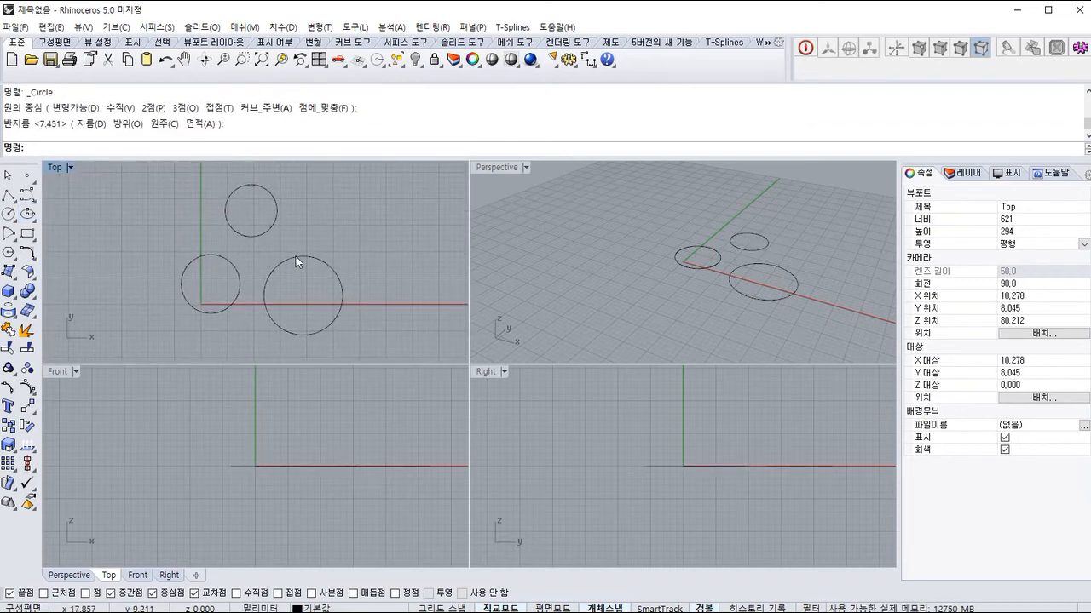
Maximize the Top viewport, window-select only the upper circle by fully enclosing it, and clear the selection.
double_click(54, 168)
right_drag(527, 267, 484, 255)
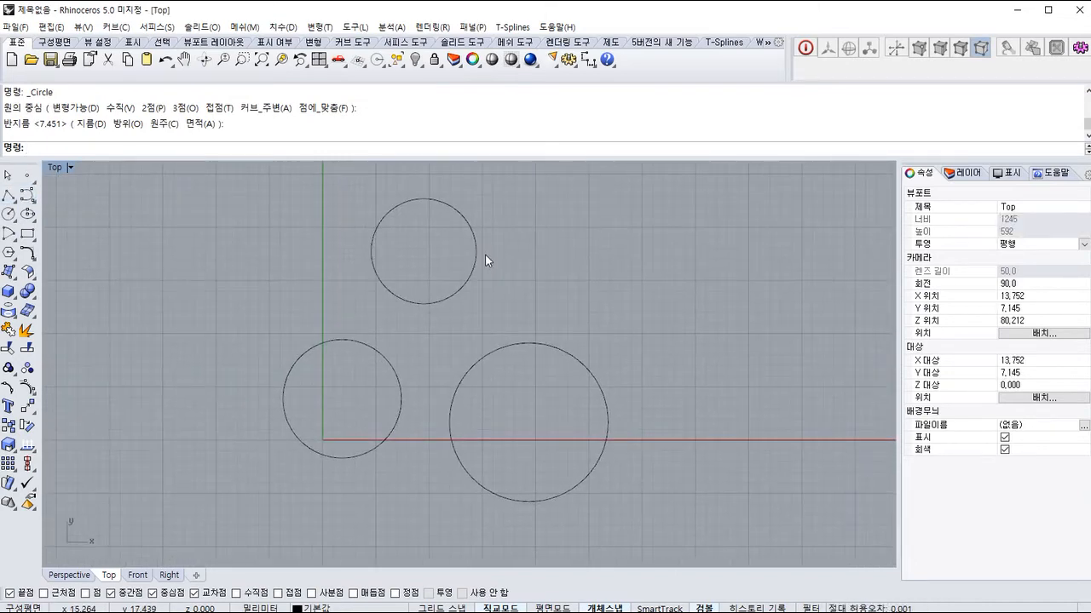
drag(261, 180, 321, 272)
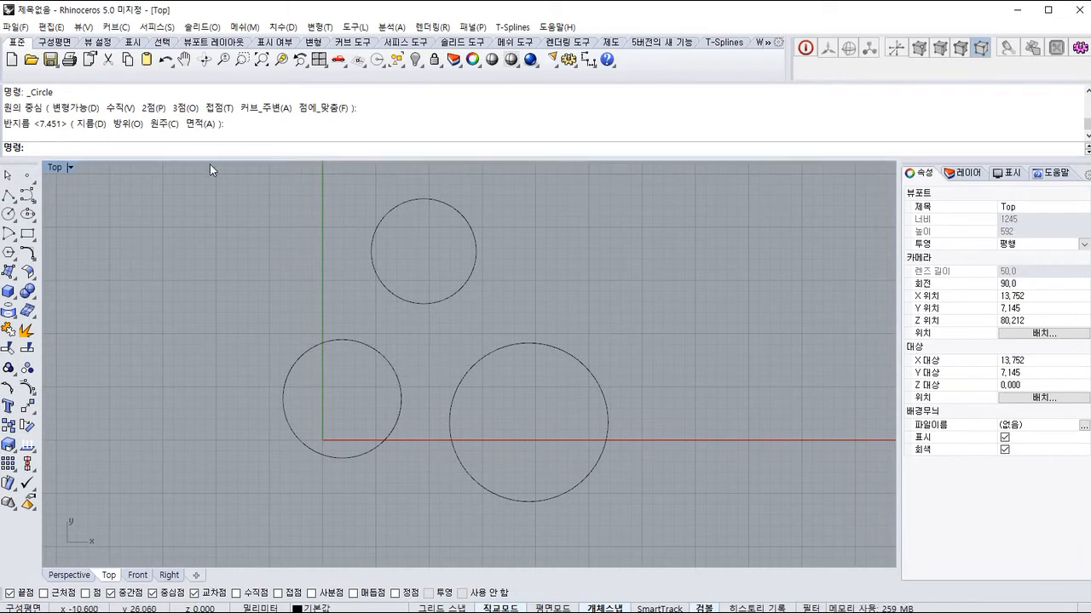
drag(205, 170, 718, 413)
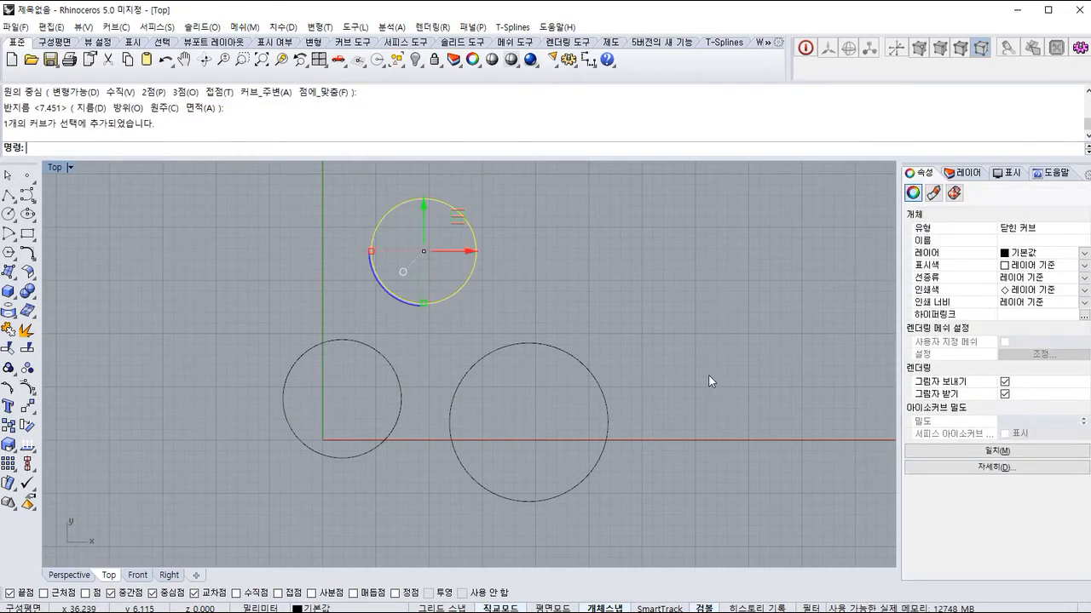
click(297, 274)
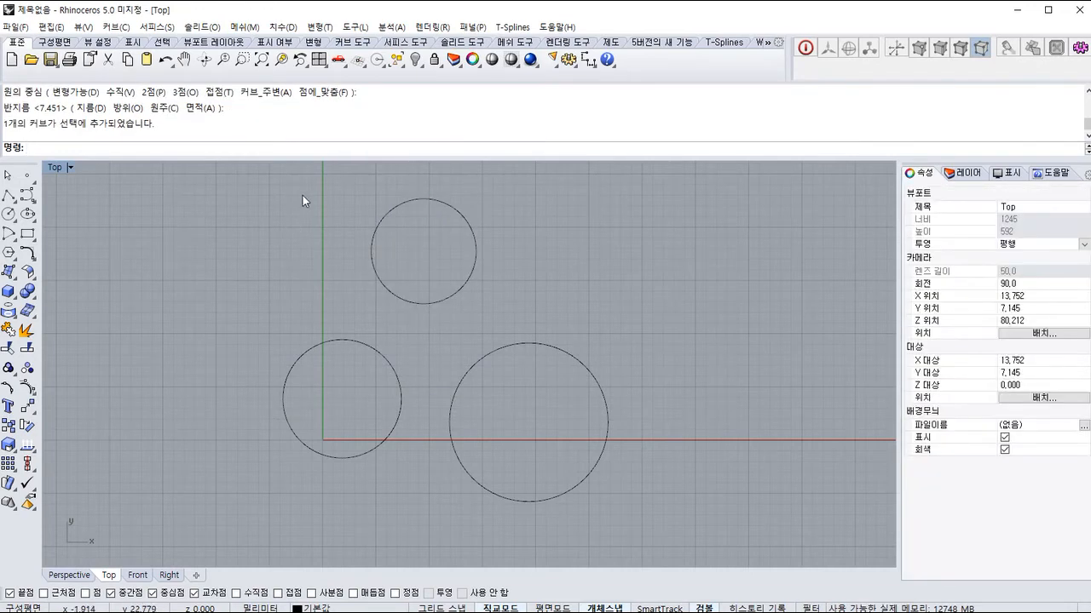
Window-select the upper circle and the one near the origin with the large circle only partly enclosed, and deselect them.
drag(192, 164, 756, 484)
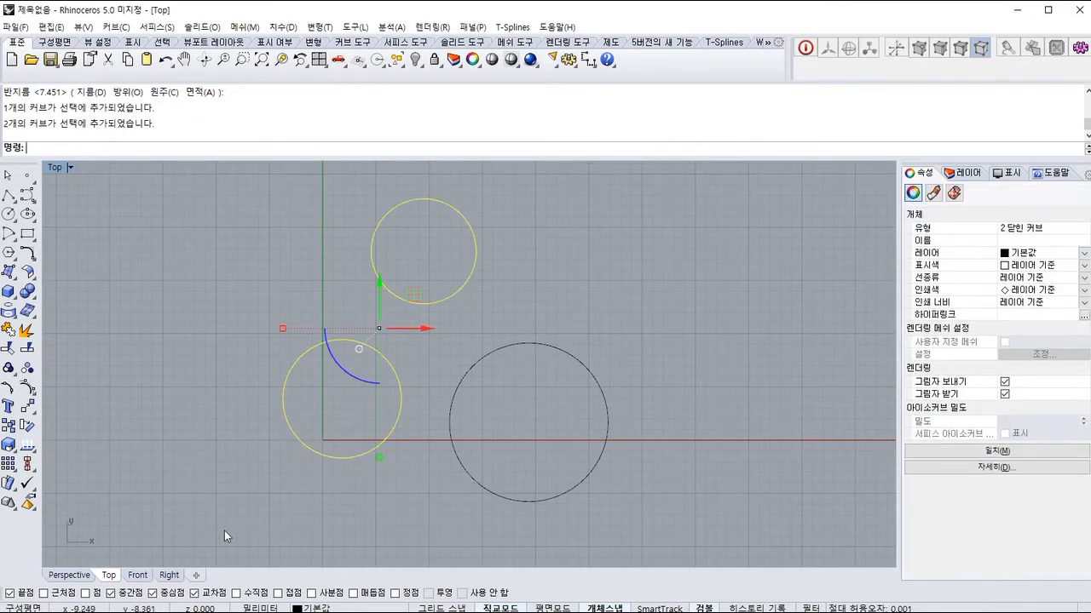
drag(177, 532, 702, 213)
drag(160, 197, 725, 484)
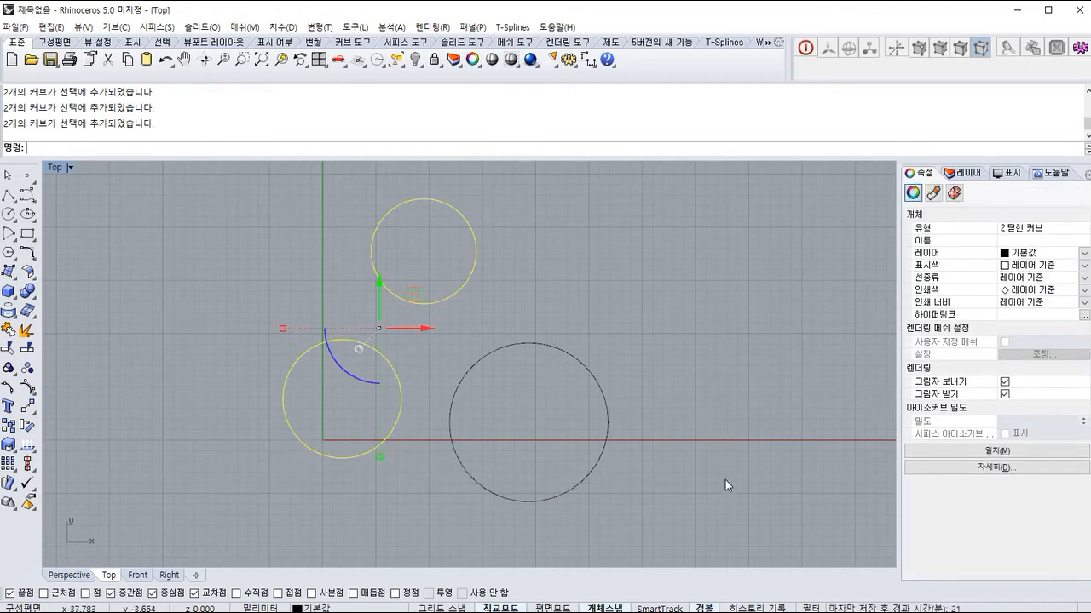
key(Escape)
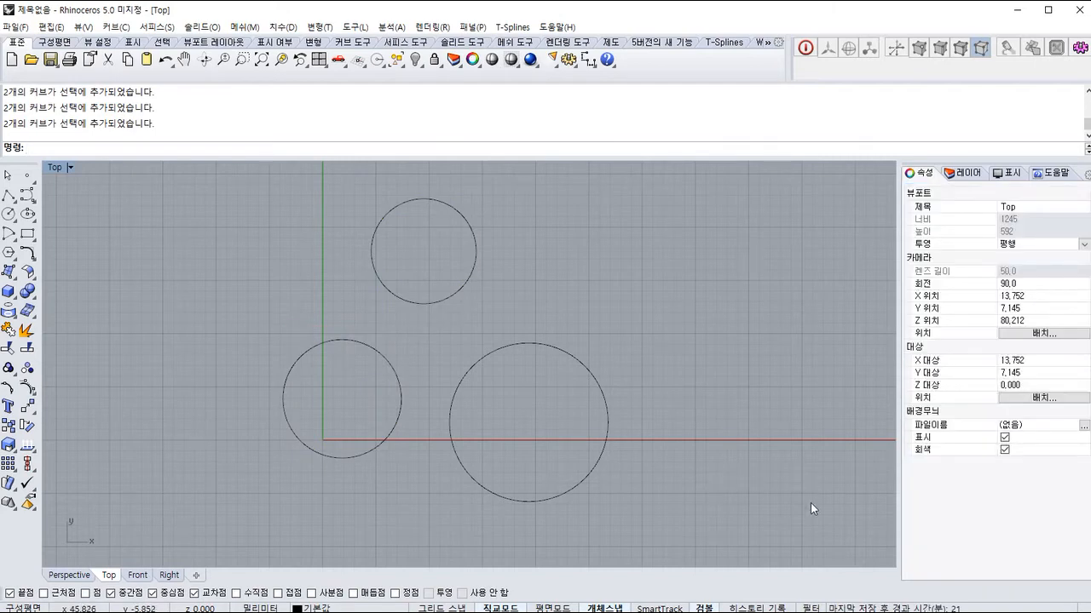
Select all three circles with a crossing window started beyond the large circle, and clear the selection.
drag(830, 521, 648, 412)
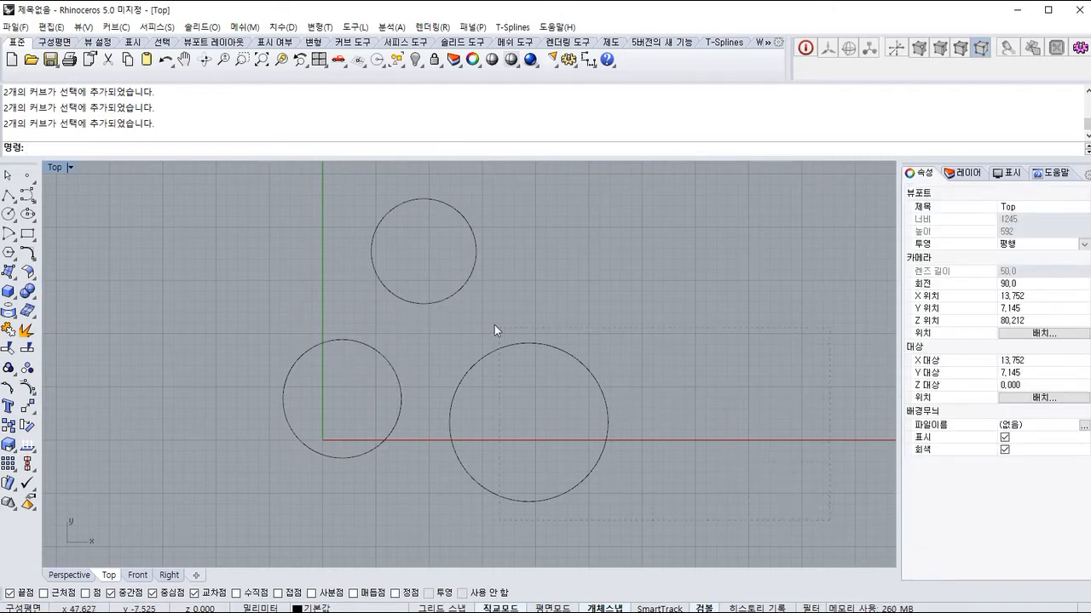
drag(353, 217, 820, 517)
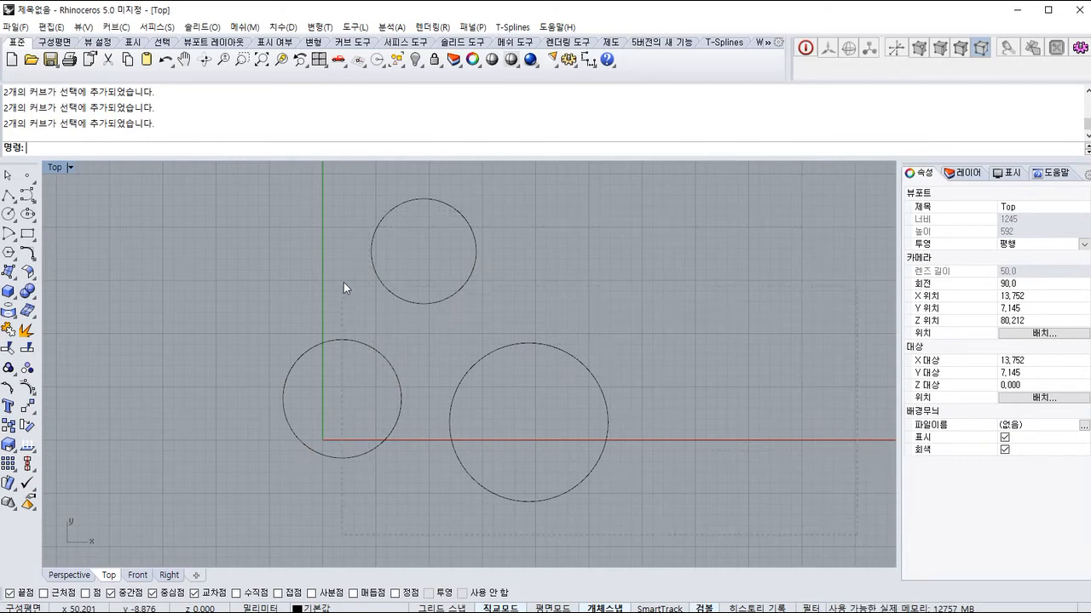
drag(316, 235, 324, 235)
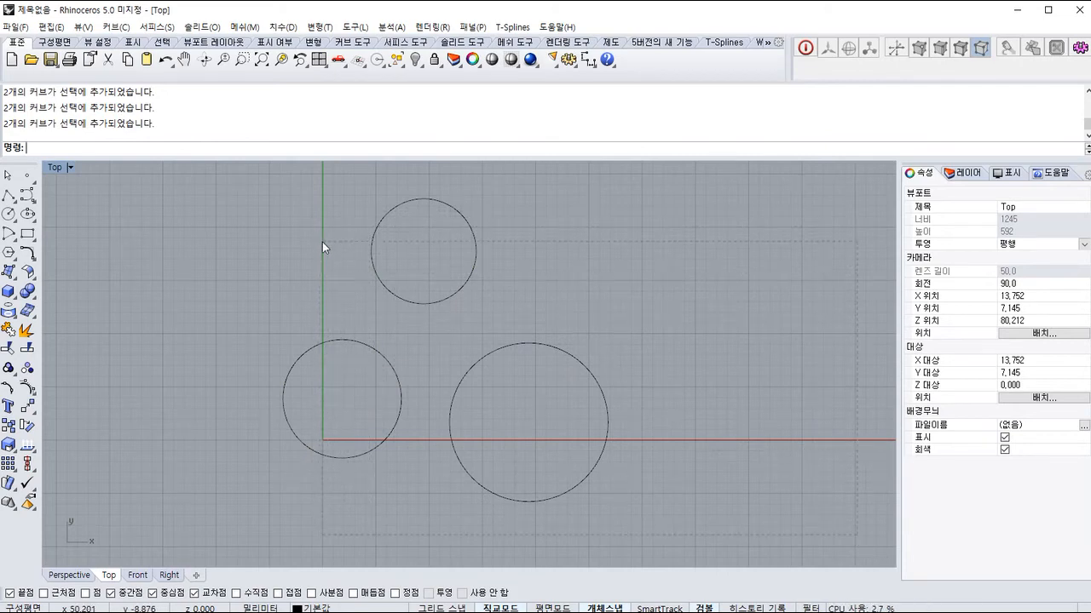
drag(325, 253, 315, 245)
drag(319, 267, 319, 268)
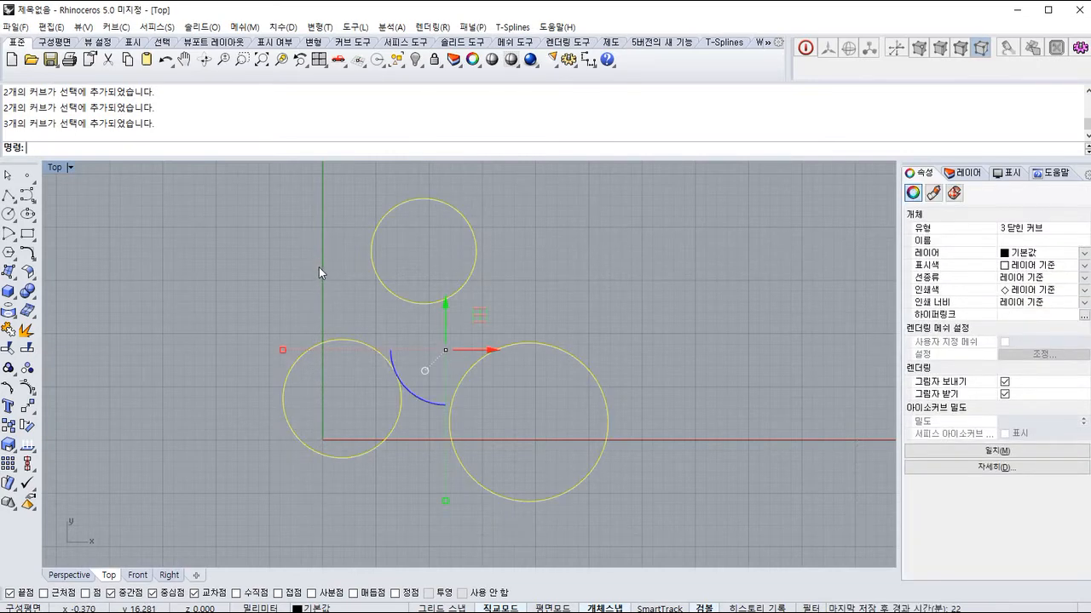
click(804, 483)
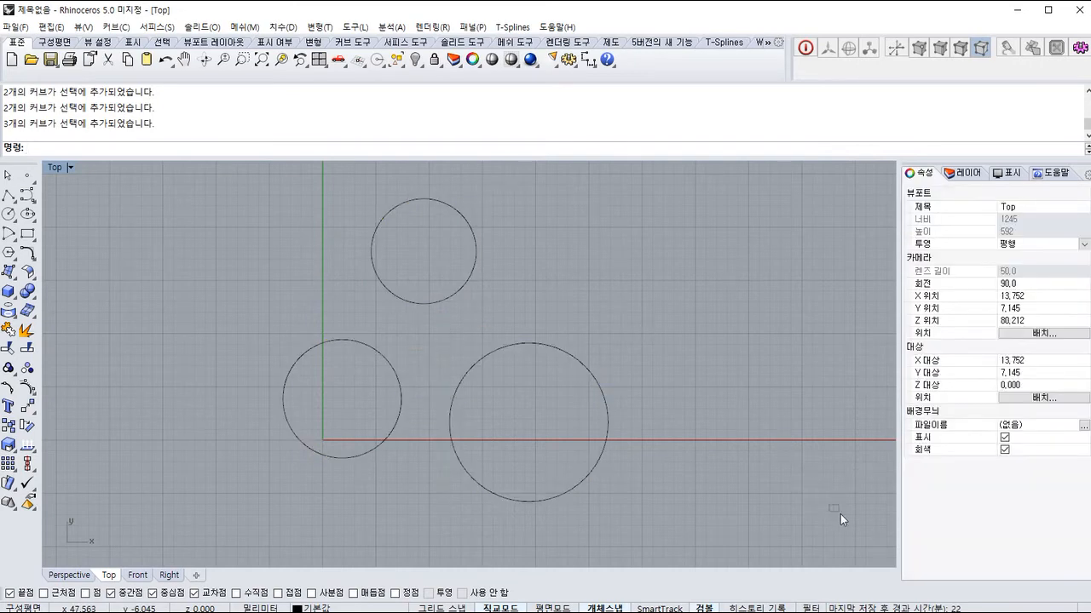
Repeat the crossing selection with a smaller window that just touches the upper circle's edge, and deselect all three circles.
drag(839, 513, 702, 425)
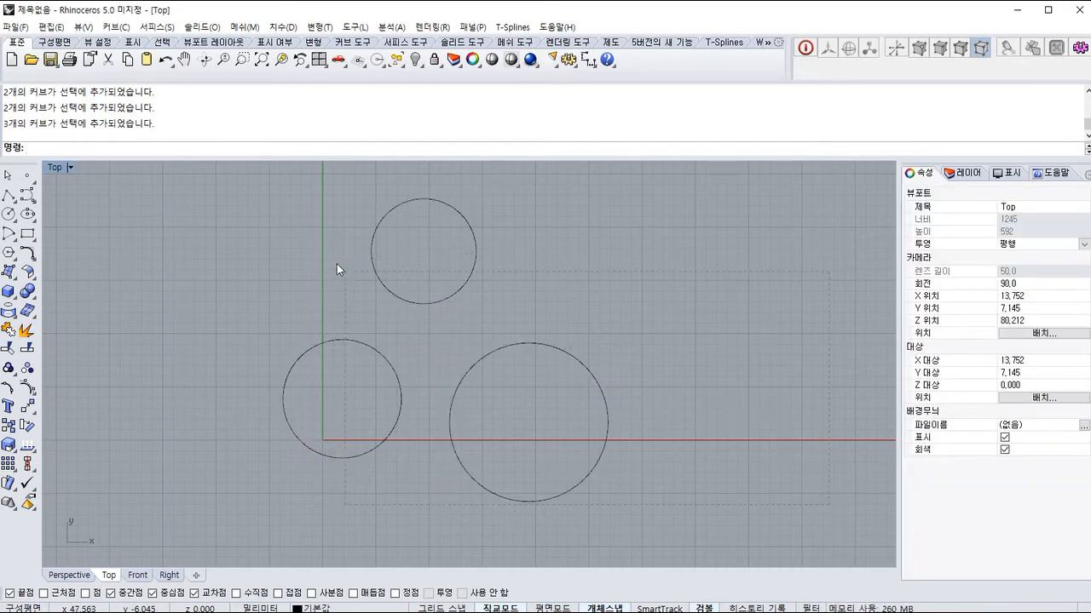
drag(449, 343, 708, 471)
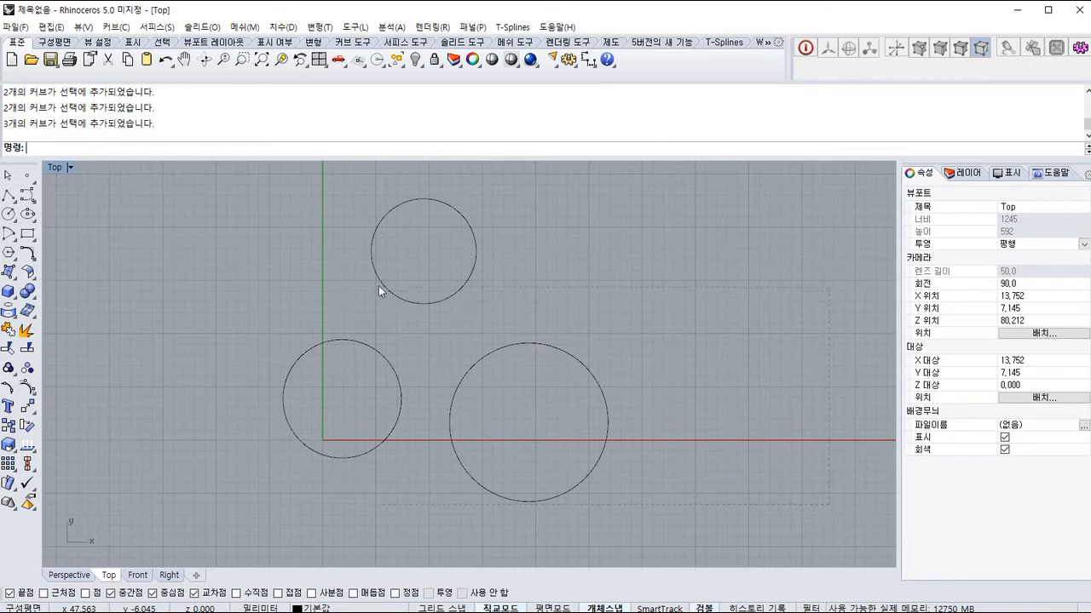
drag(337, 260, 344, 249)
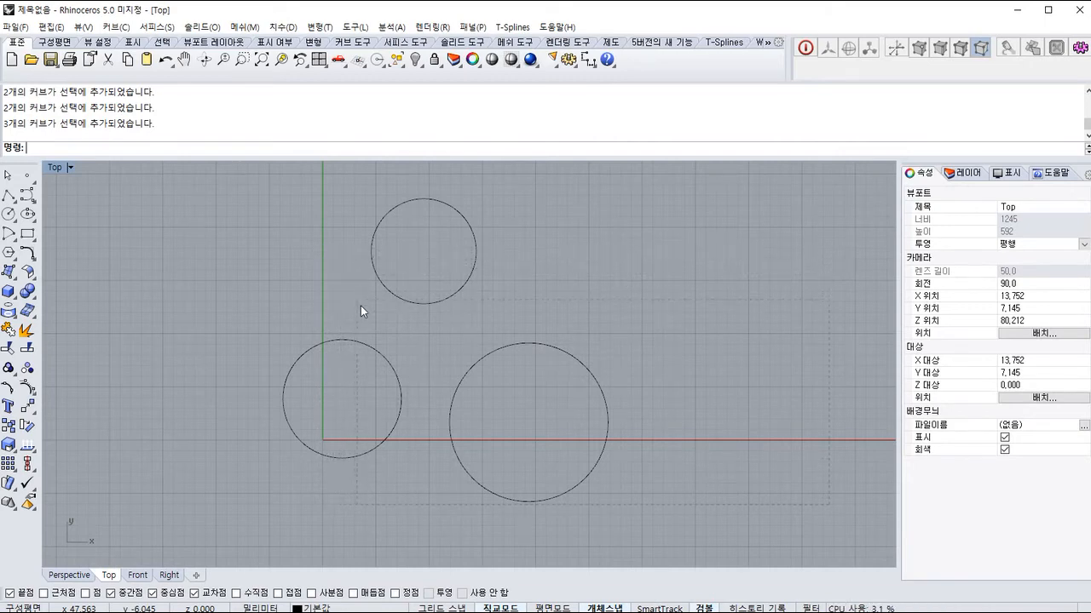
drag(363, 298, 366, 302)
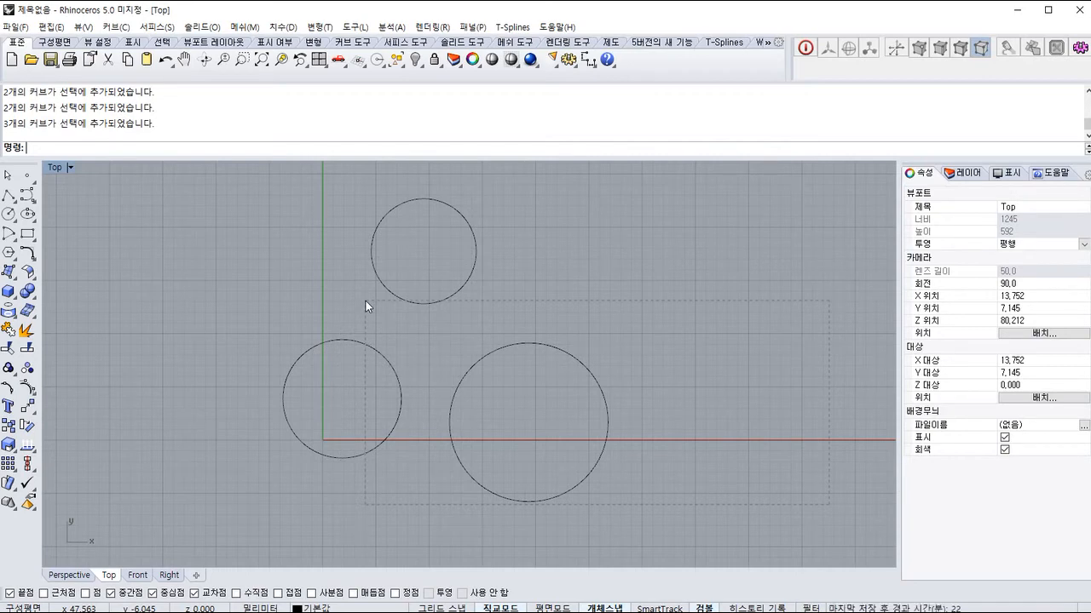
drag(366, 301, 367, 297)
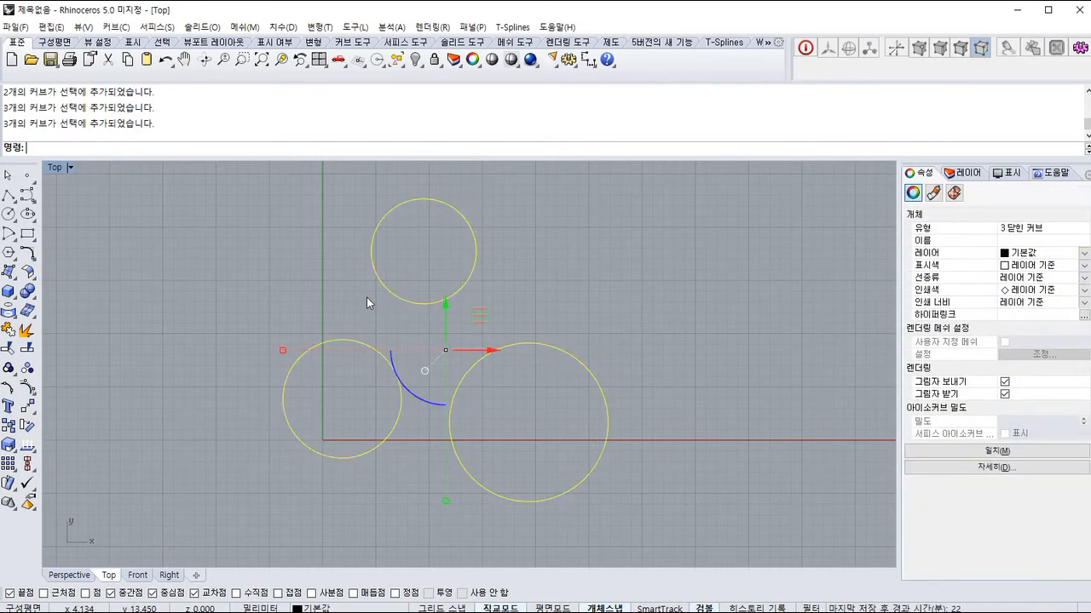
click(366, 285)
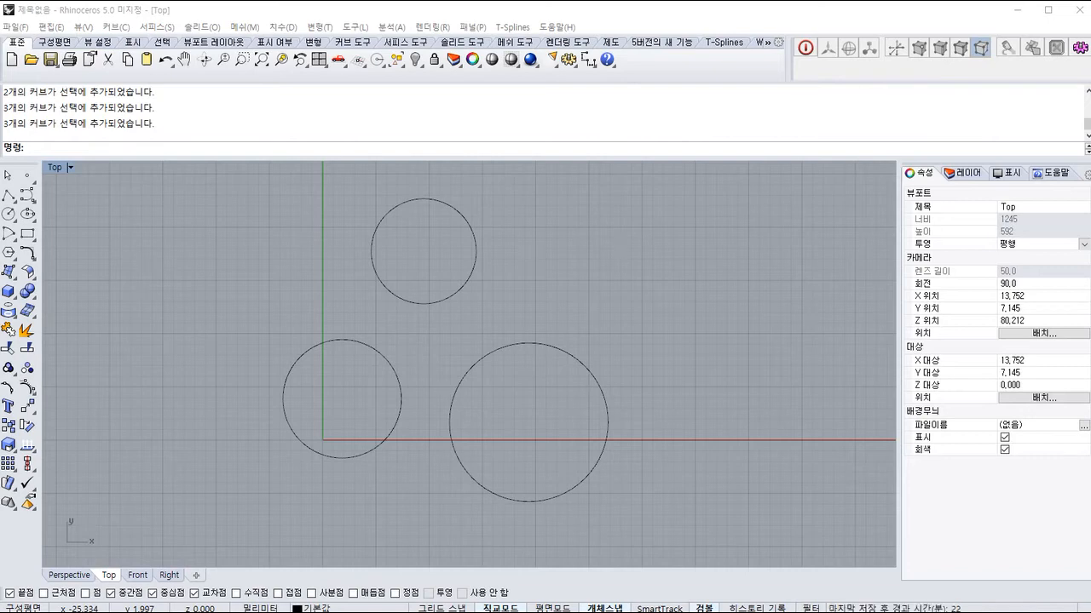
Select the upper circle, add the large circle and the one near the origin individually, and clear the selection.
click(465, 288)
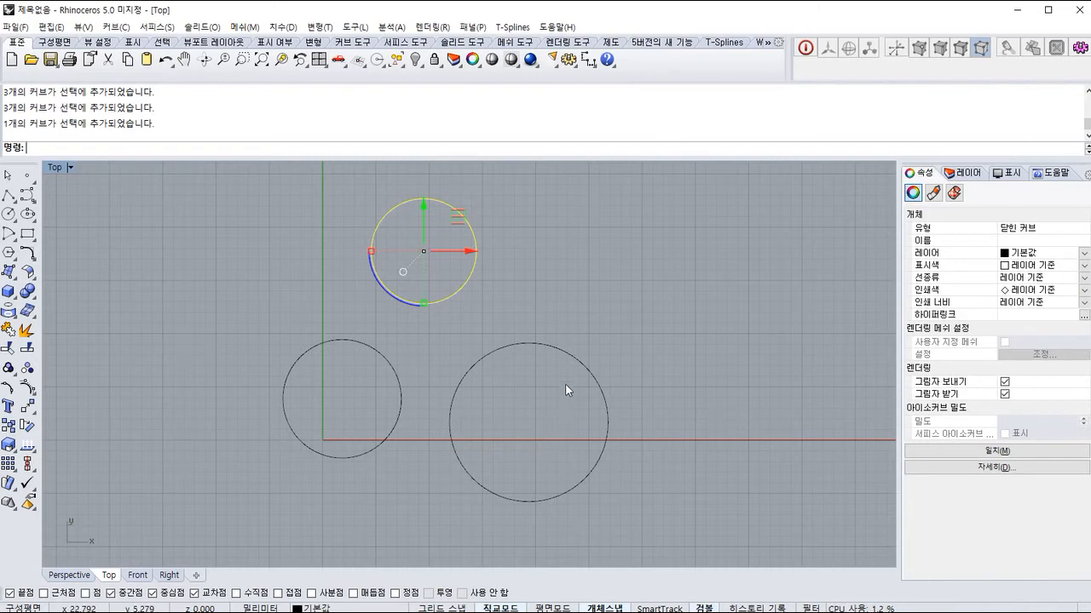
shift+click(473, 368)
shift+click(395, 368)
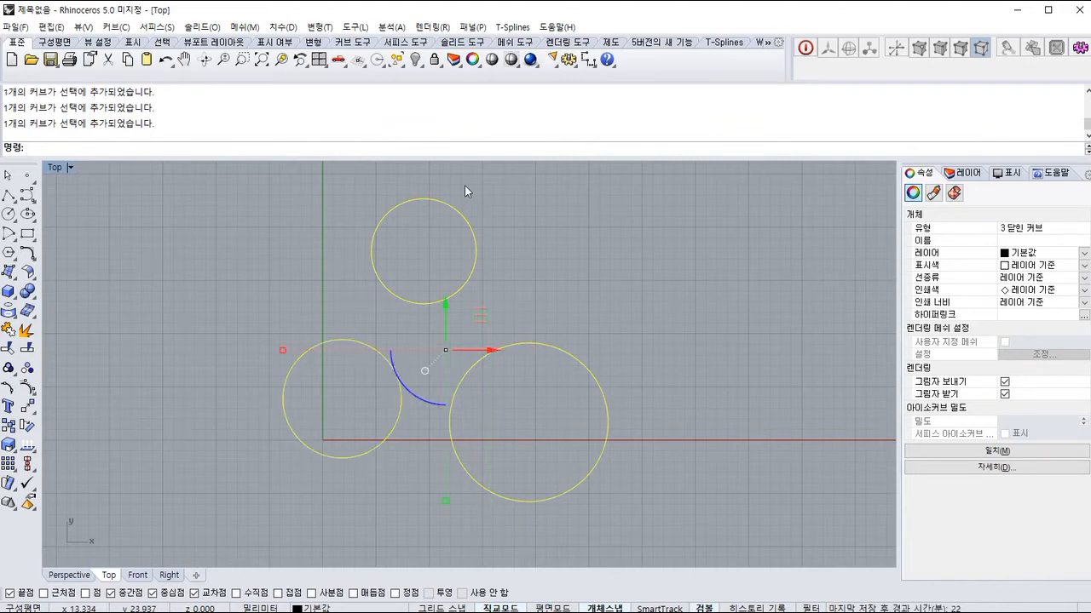
key(Escape)
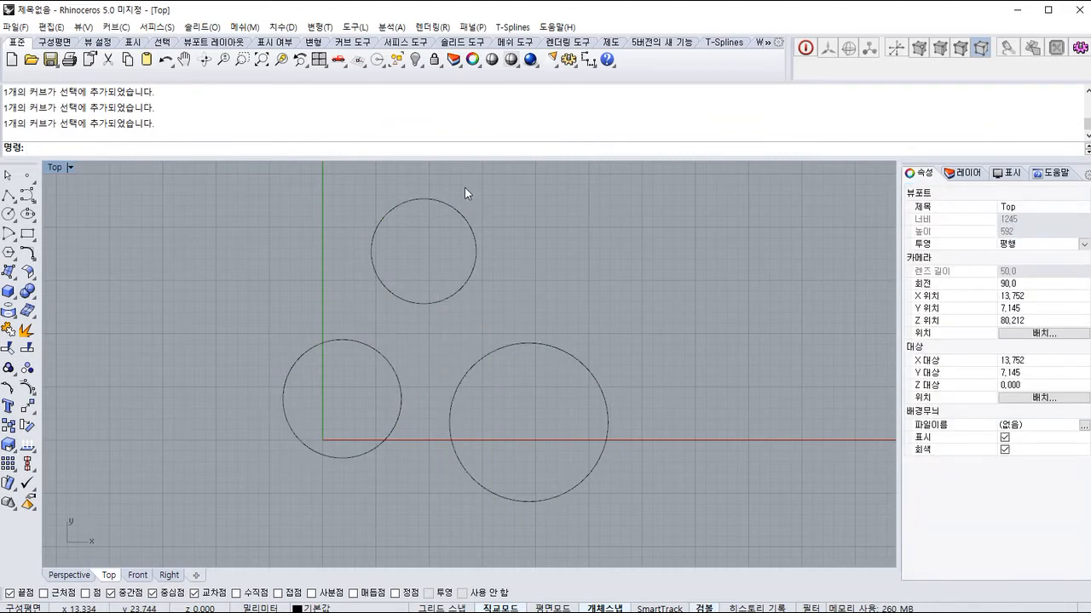
Build up a selection of all three circles again, starting with the upper circle and adding the others individually.
click(479, 254)
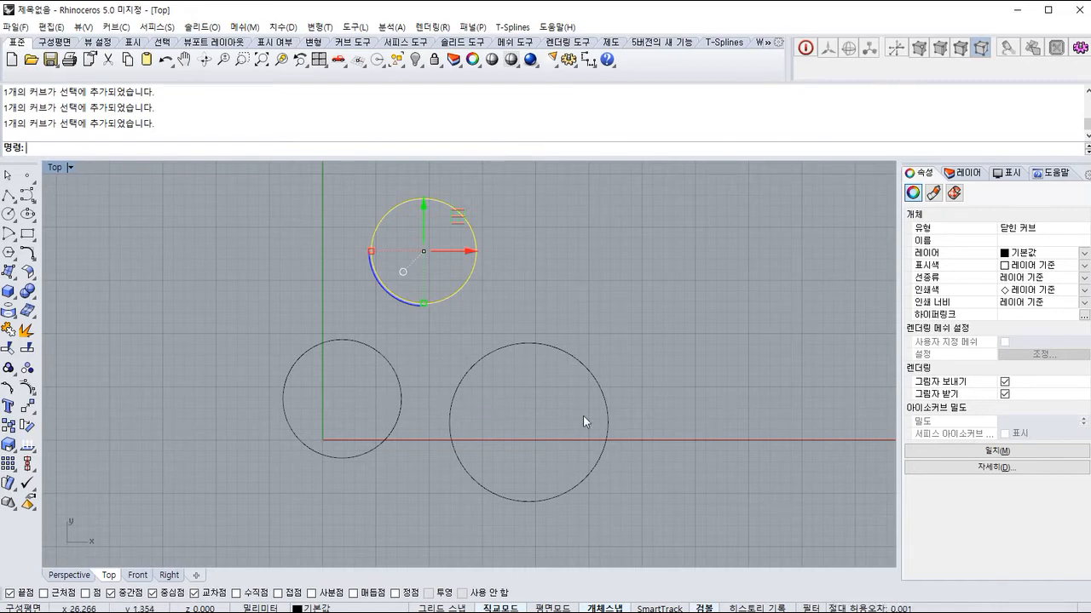
shift+click(455, 397)
shift+click(388, 370)
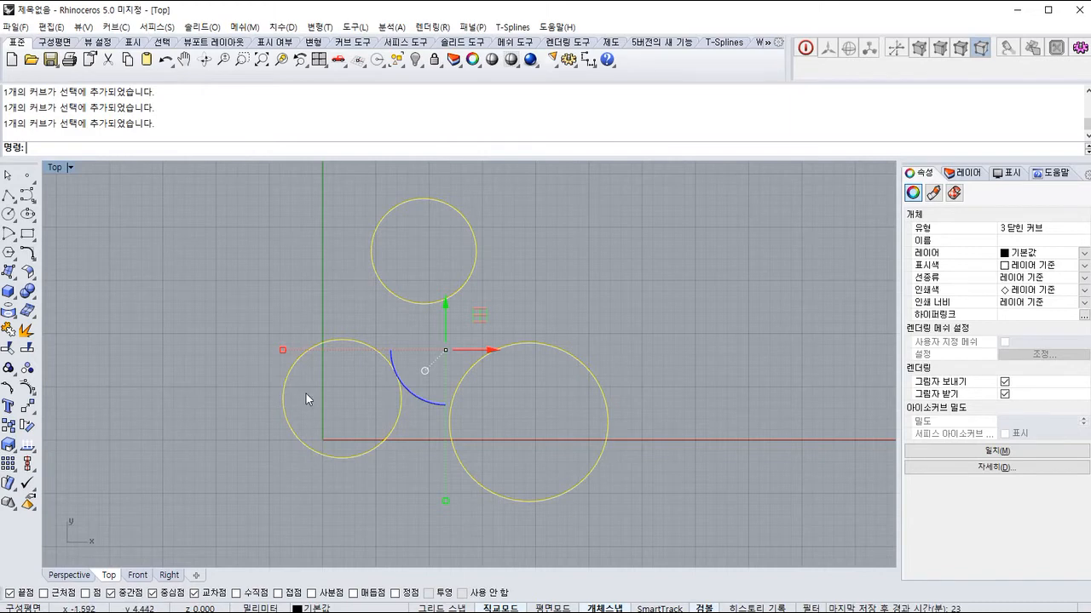
Remove the circle near the origin and the large circle from the selection, then re-add and remove the large circle again.
ctrl+click(306, 444)
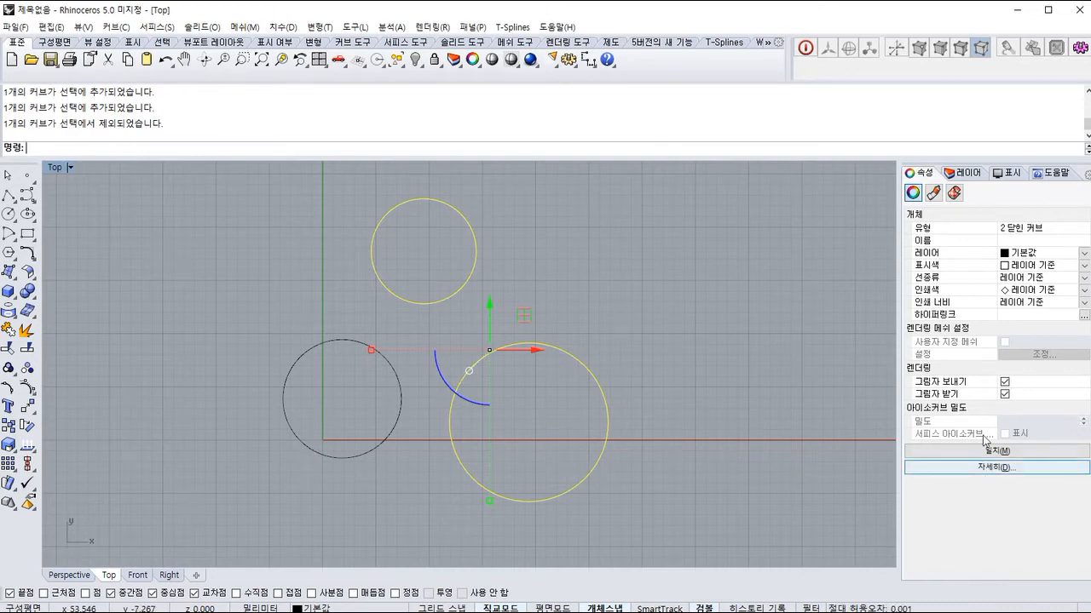
ctrl+click(596, 381)
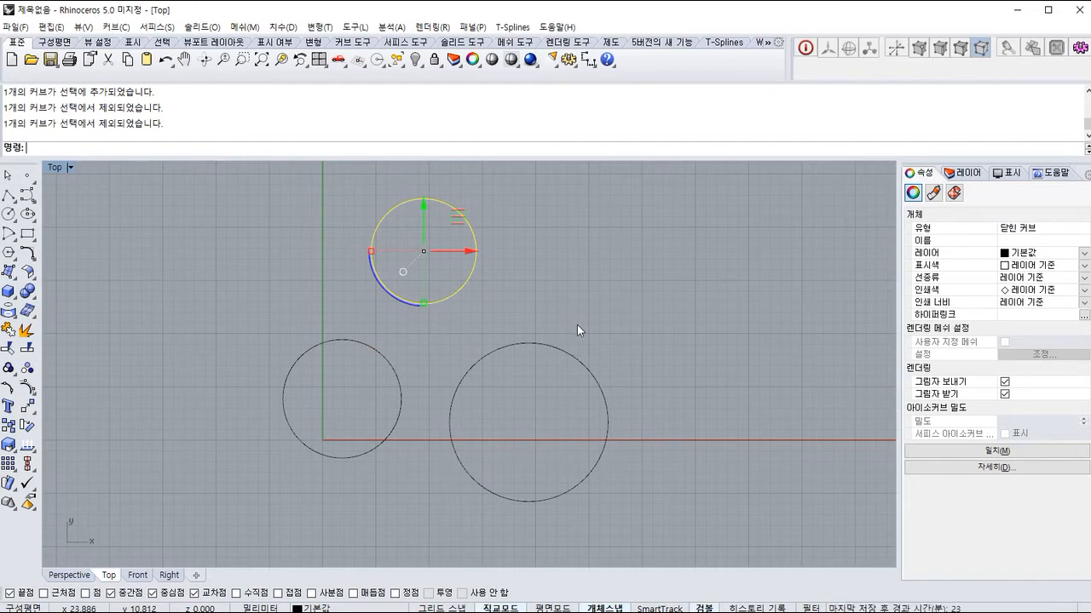
shift+click(592, 373)
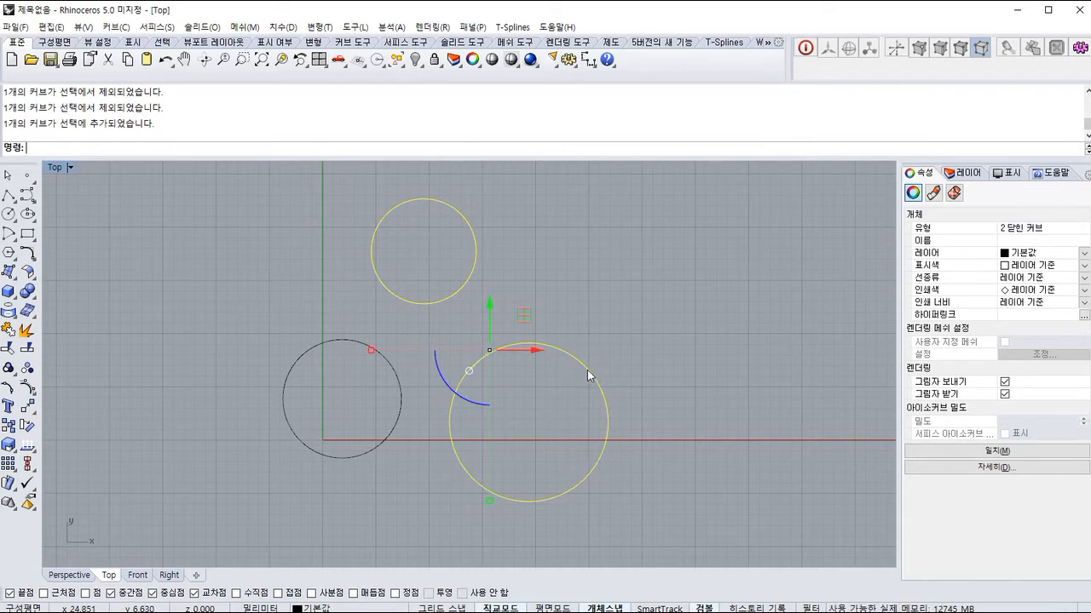
ctrl+click(587, 369)
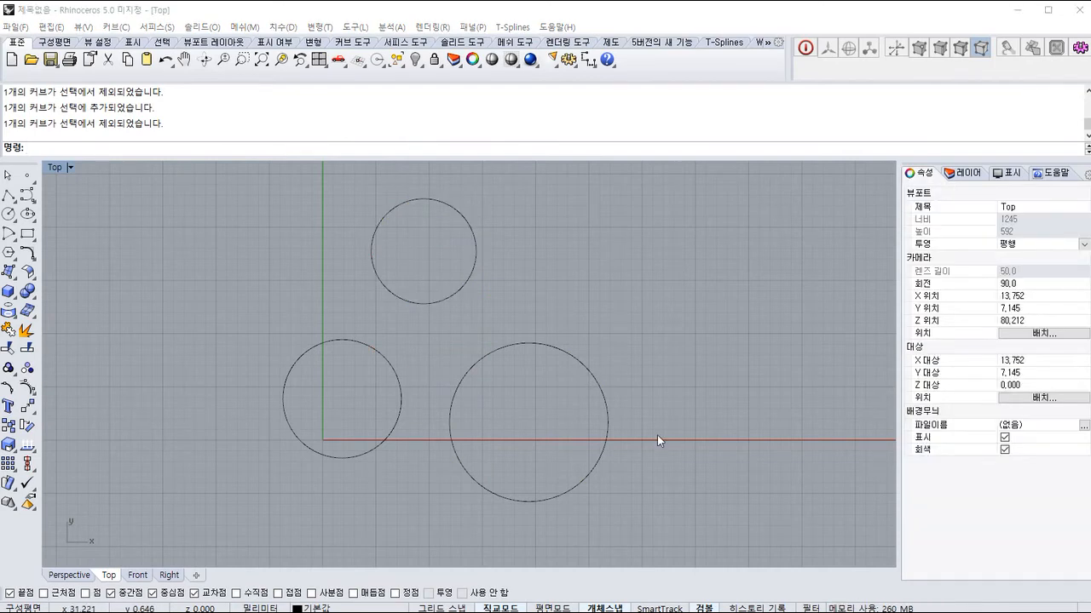
Select all three circles with a crossing window and delete them.
drag(679, 473, 687, 490)
drag(652, 411, 726, 465)
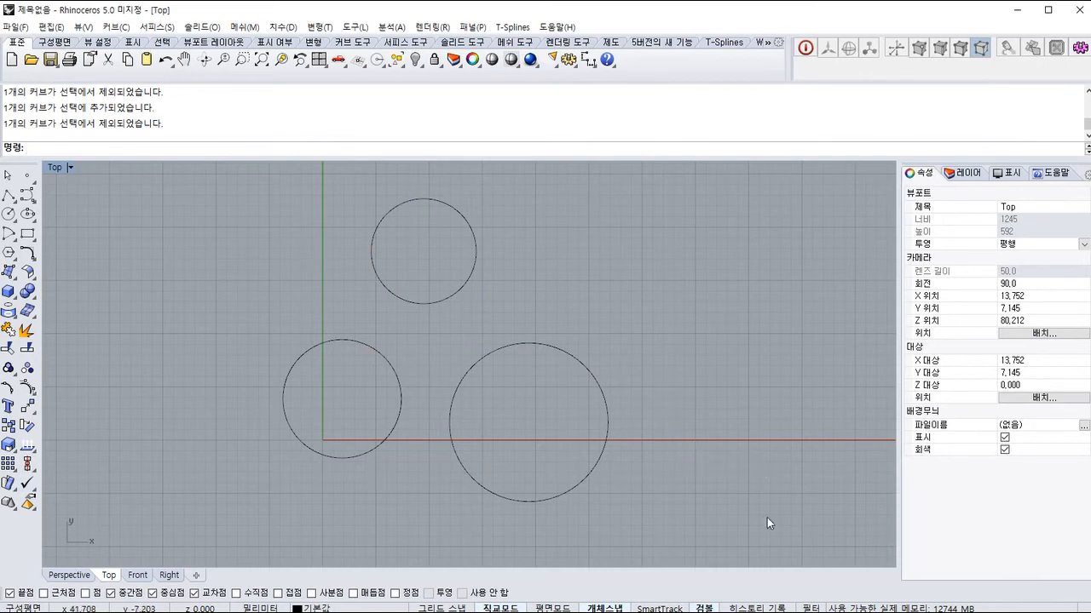
drag(306, 264, 305, 264)
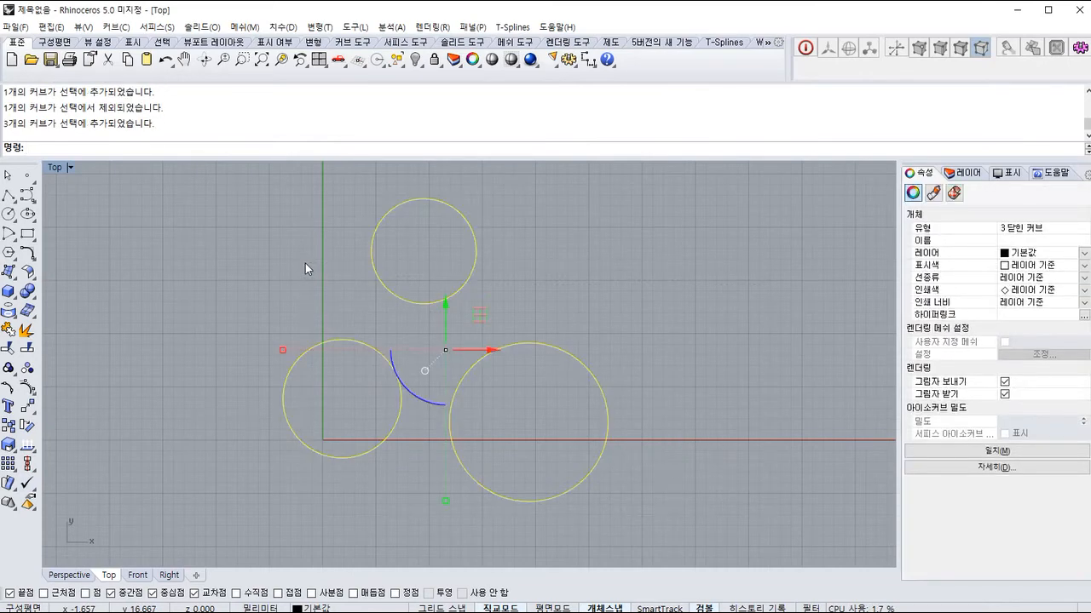
key(Delete)
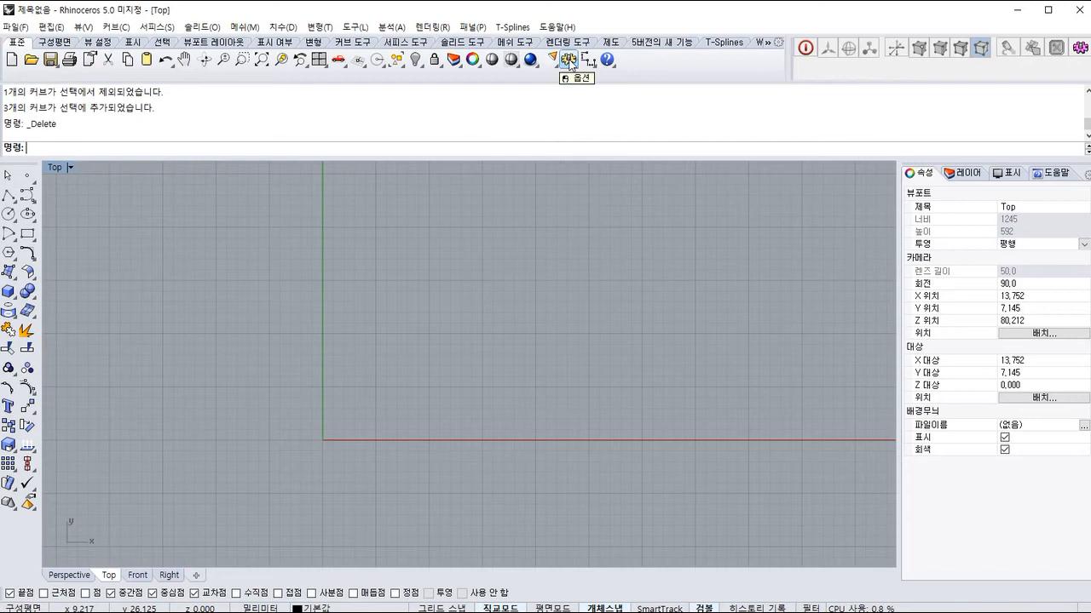
Open the Rhino options and show the settings of the Shaded (음영) display mode under View (뷰).
click(568, 62)
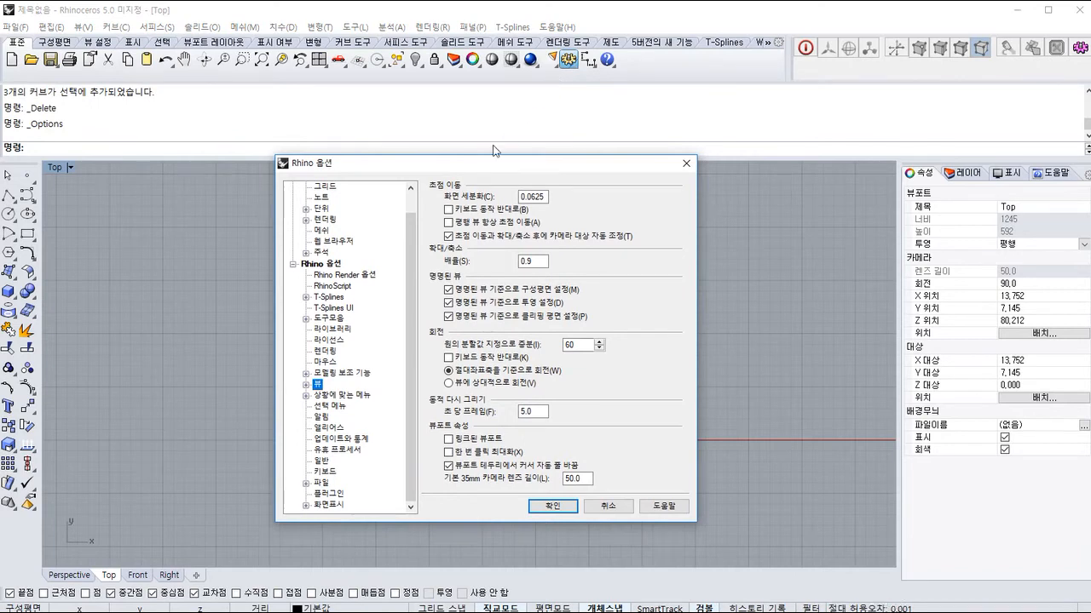
scroll(415, 195, up, 2)
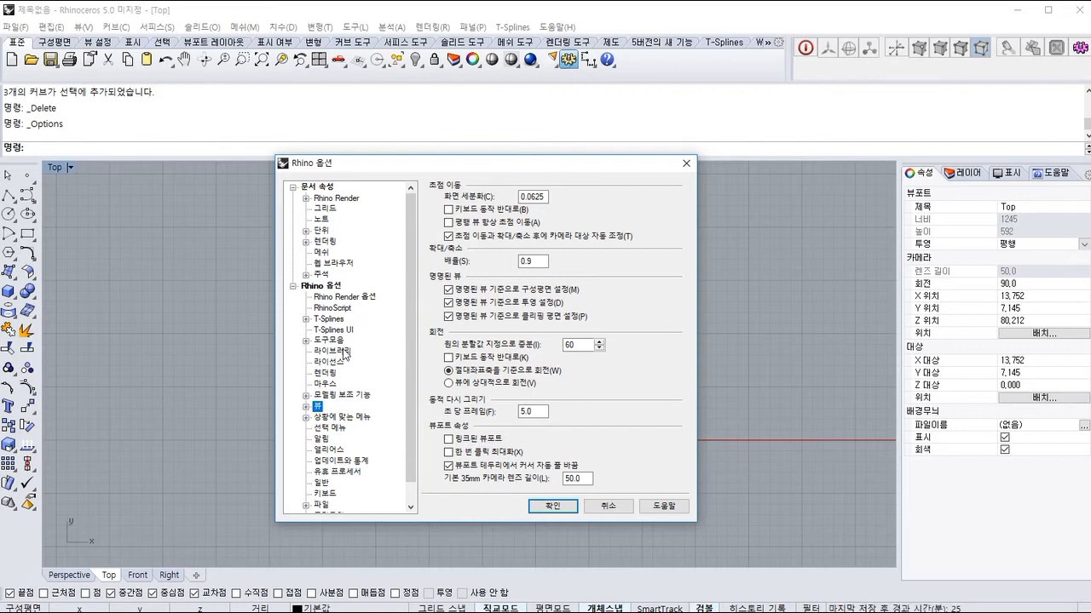
click(306, 407)
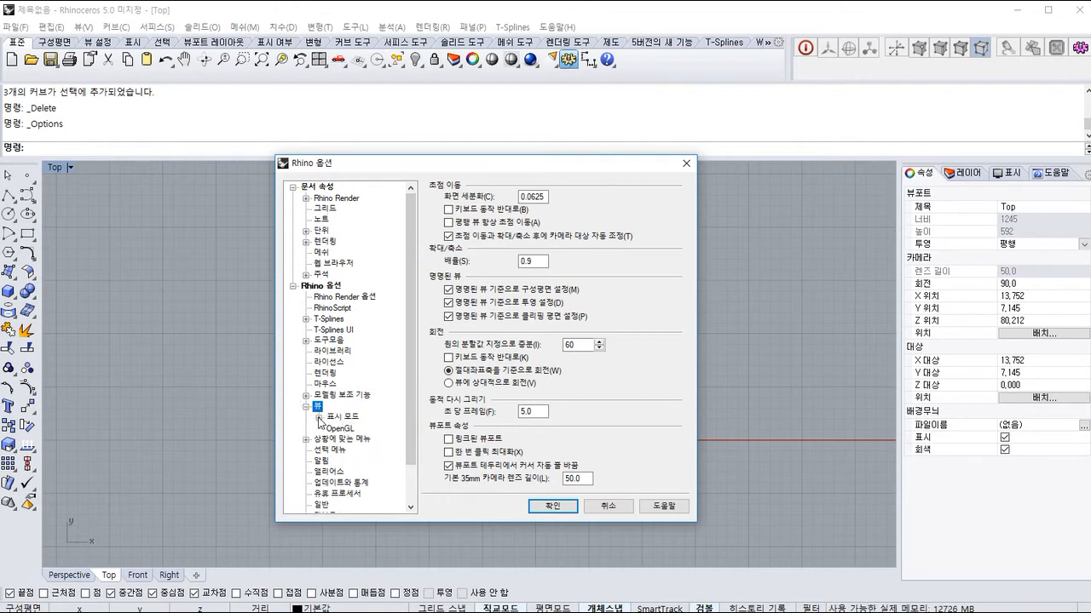
click(319, 417)
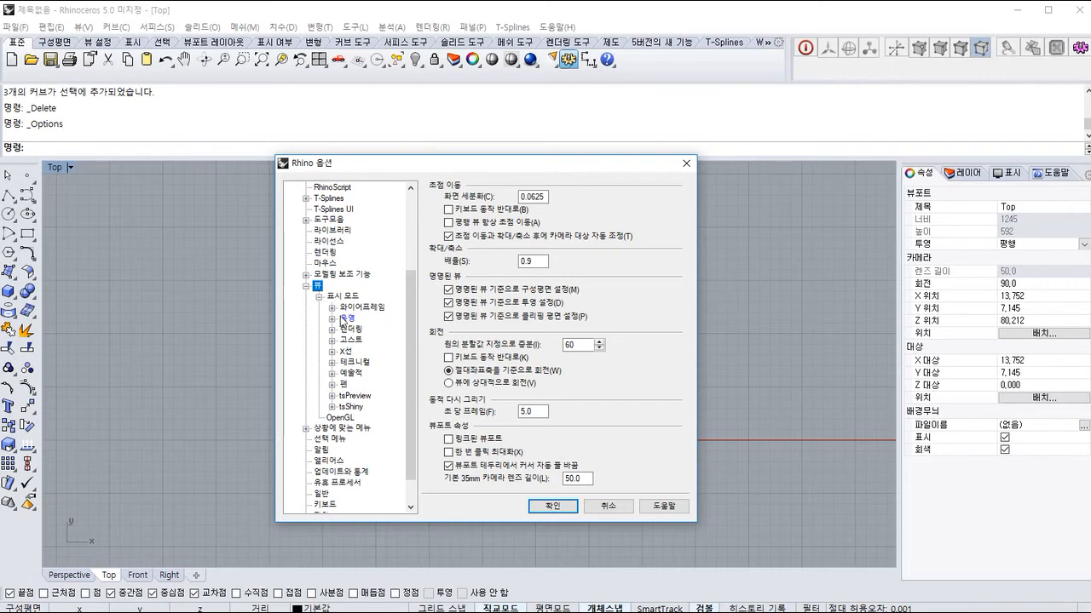
click(332, 318)
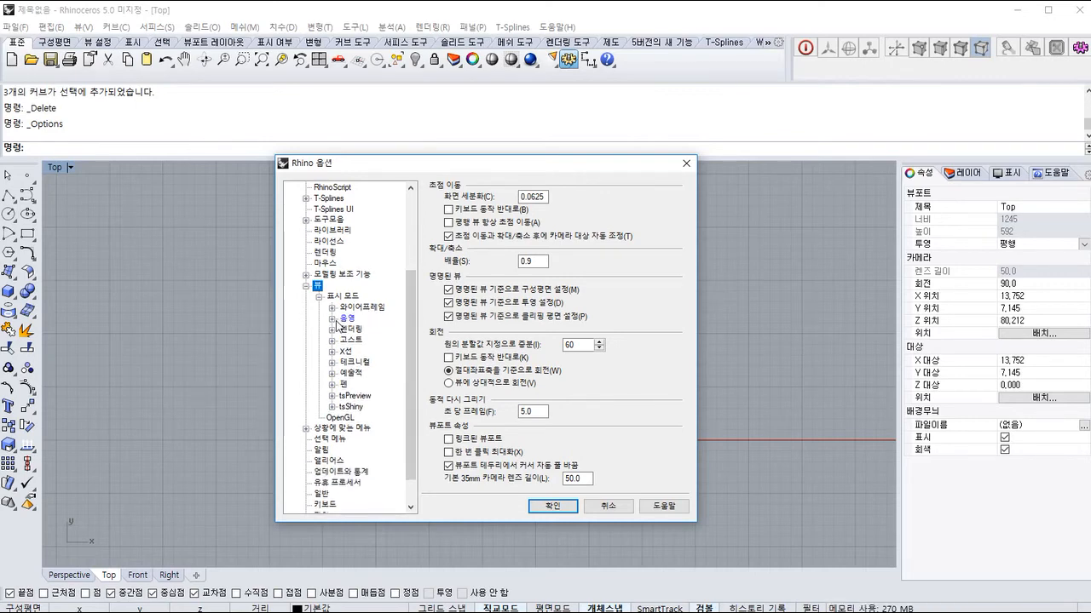
click(345, 320)
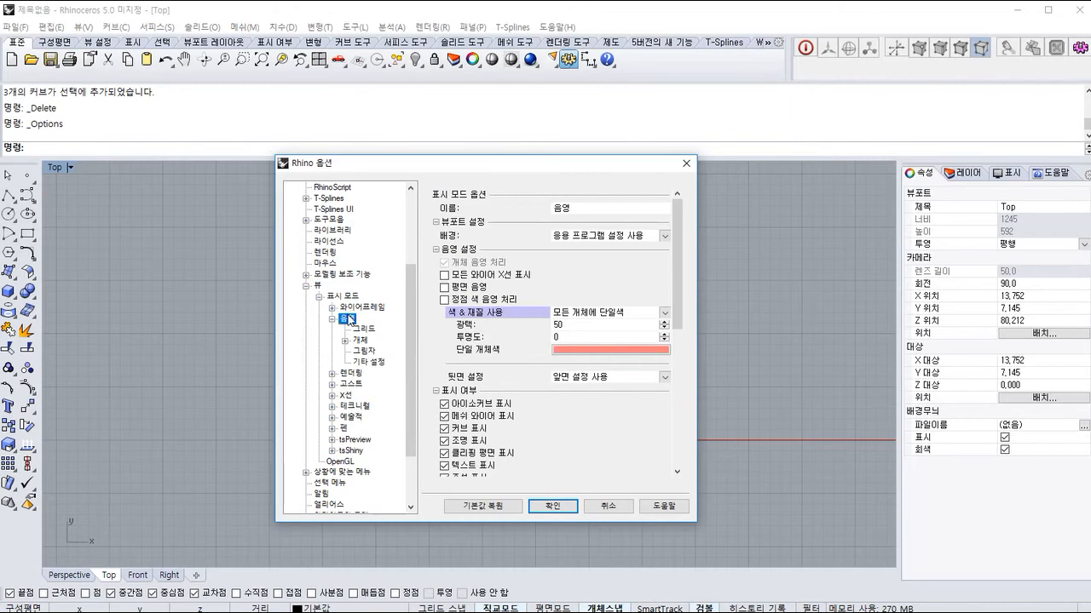
double_click(349, 318)
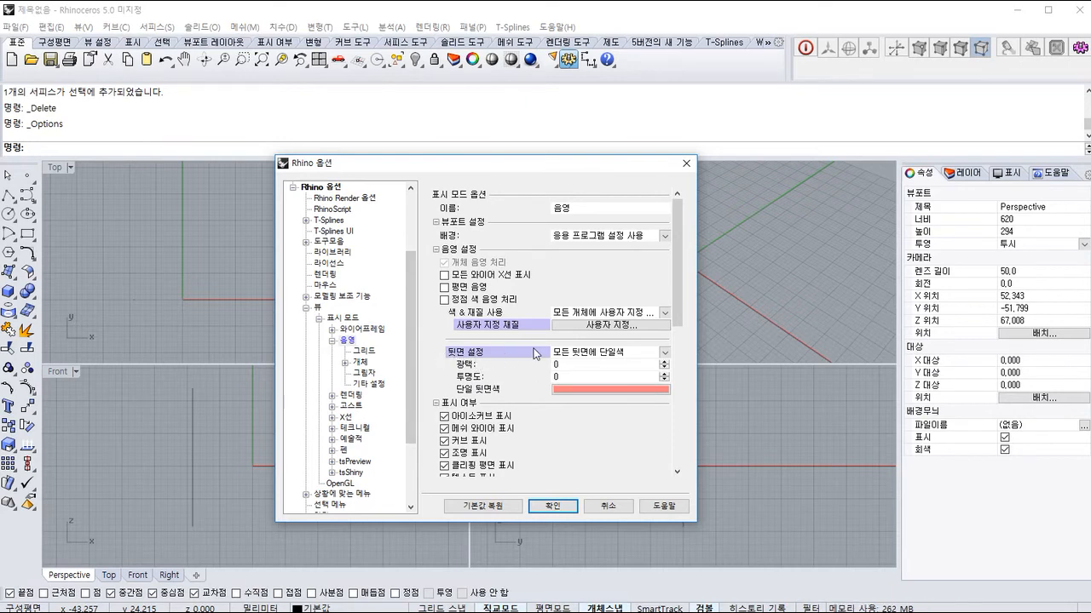
Set the Shaded mode's backfaces to a single colour for all backfaces, using light red (255, 127, 127), and apply the options.
click(622, 356)
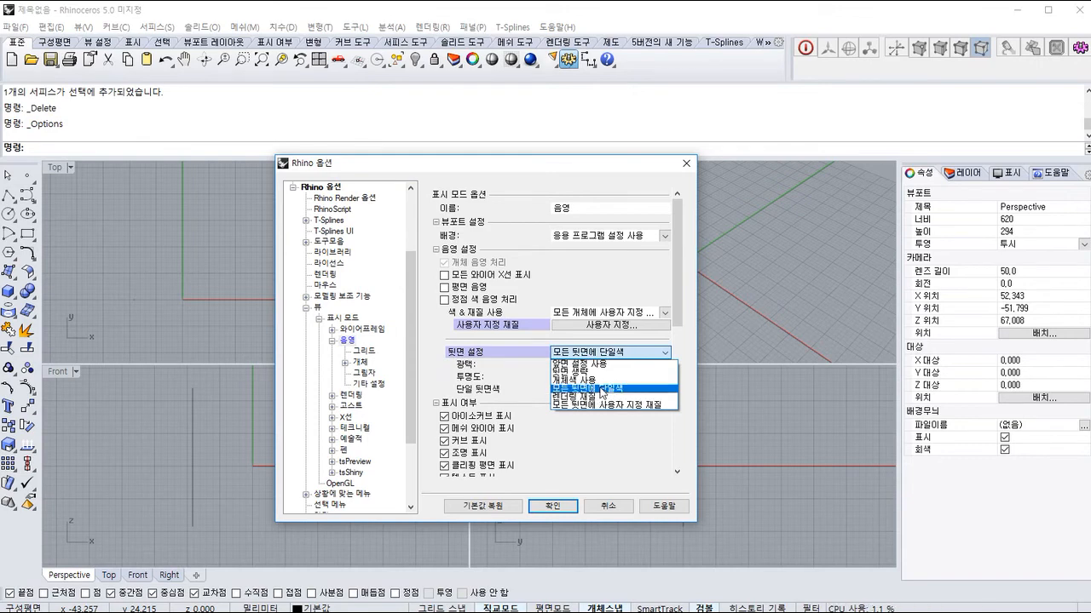
click(603, 389)
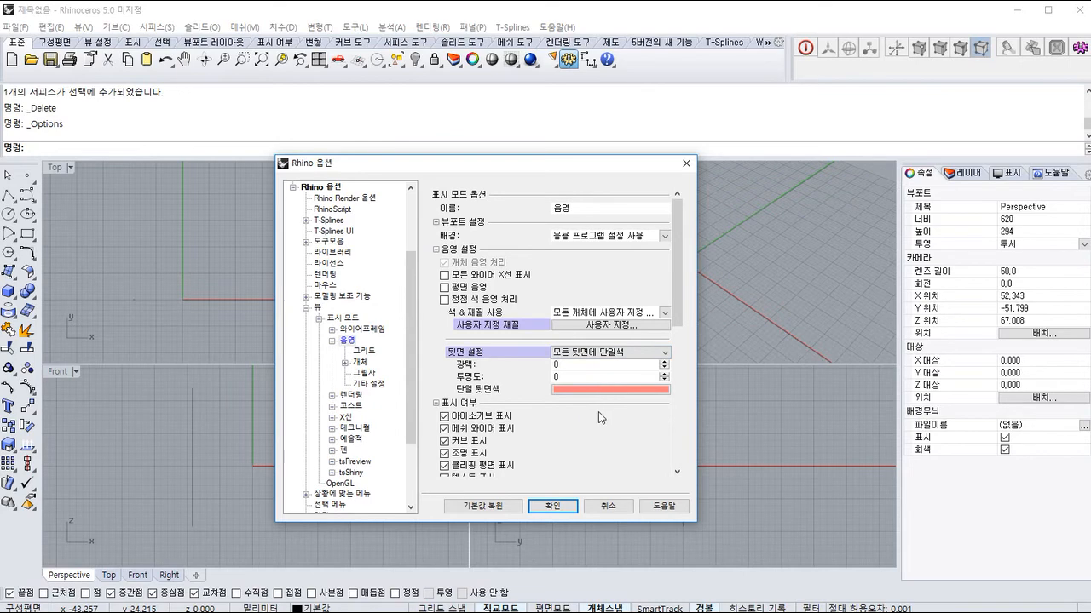
click(588, 389)
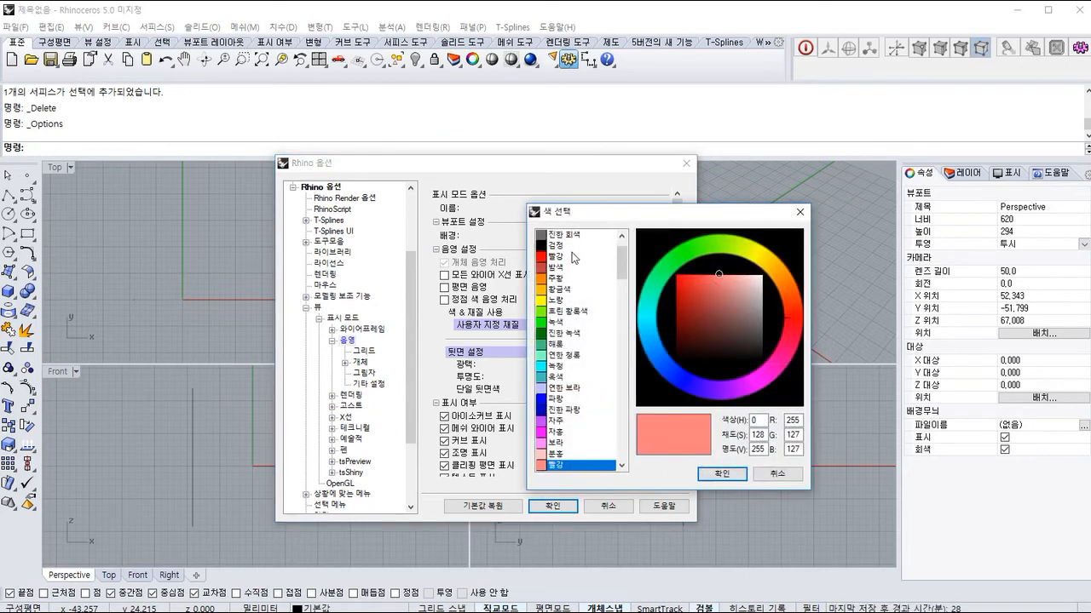
click(713, 475)
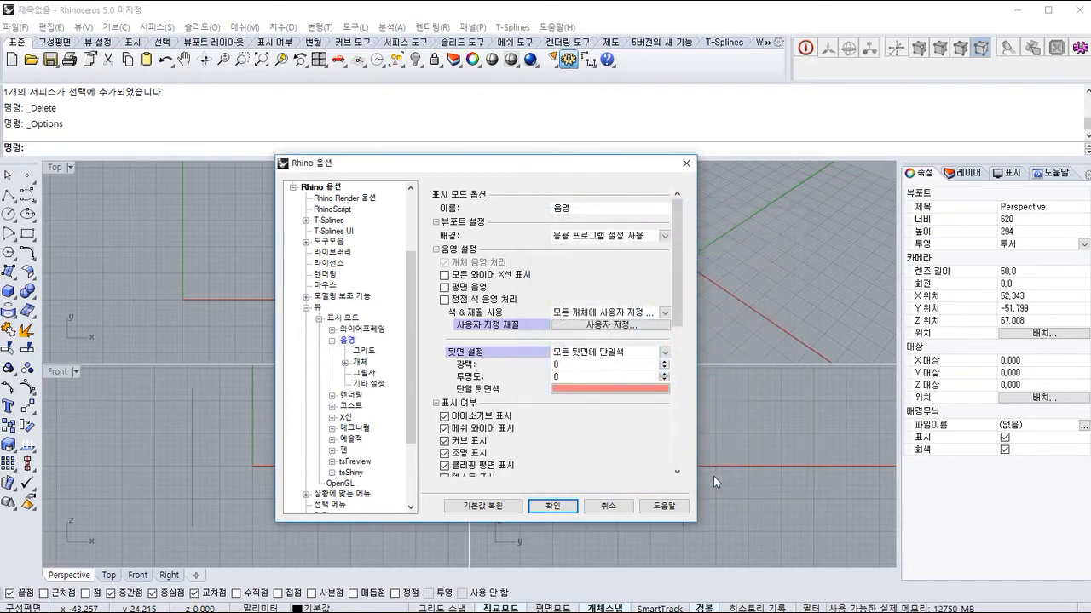
click(551, 504)
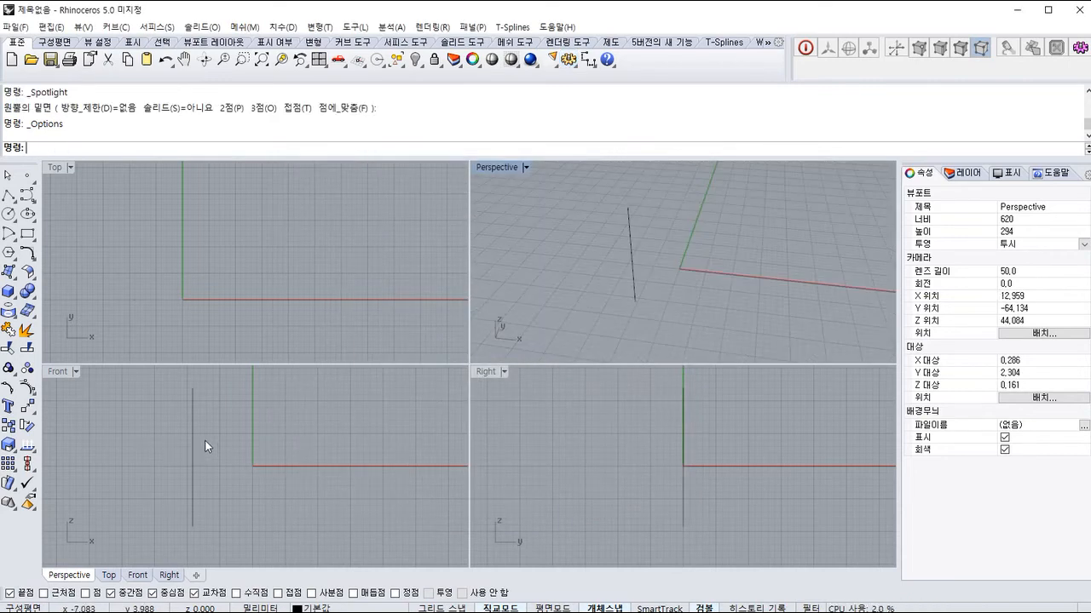
Revolve the vertical line 360° about a parallel vertical axis in the Front viewport to form an open cylinder.
click(10, 273)
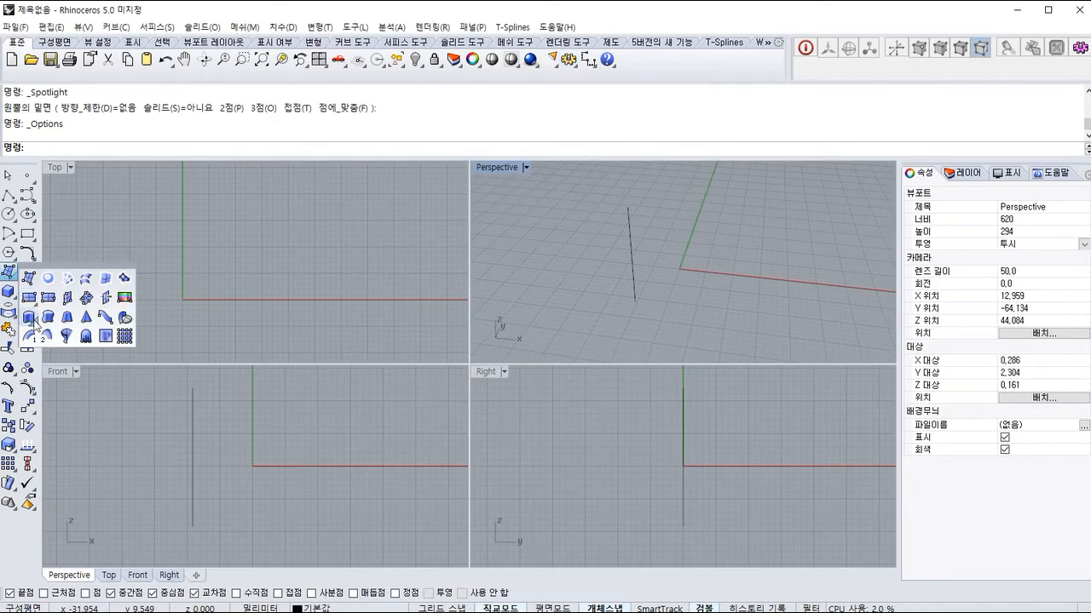
click(64, 337)
click(193, 460)
key(Return)
click(238, 530)
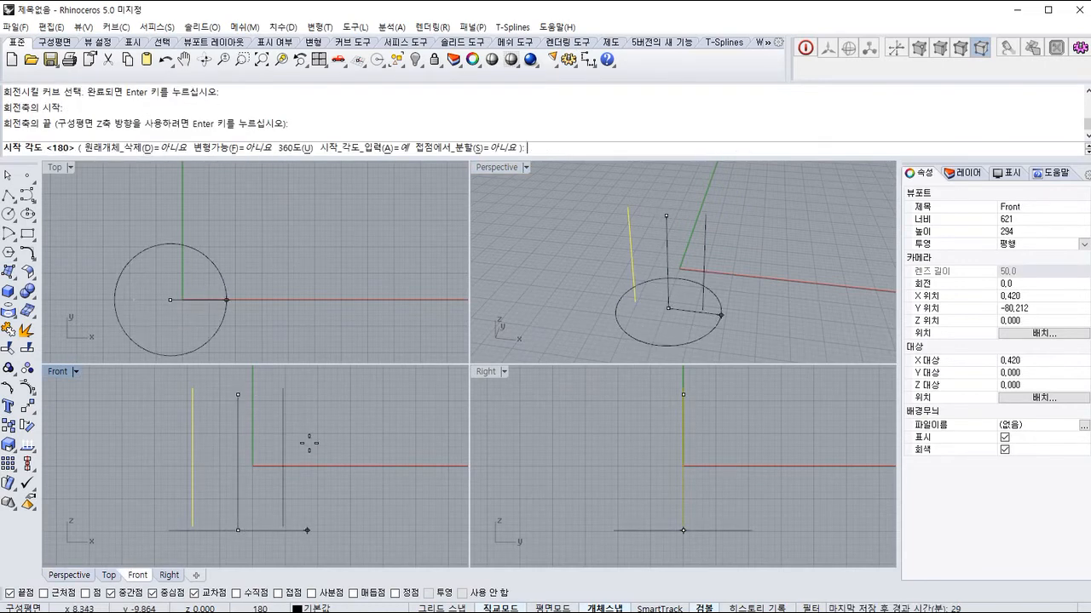
click(344, 469)
key(Return)
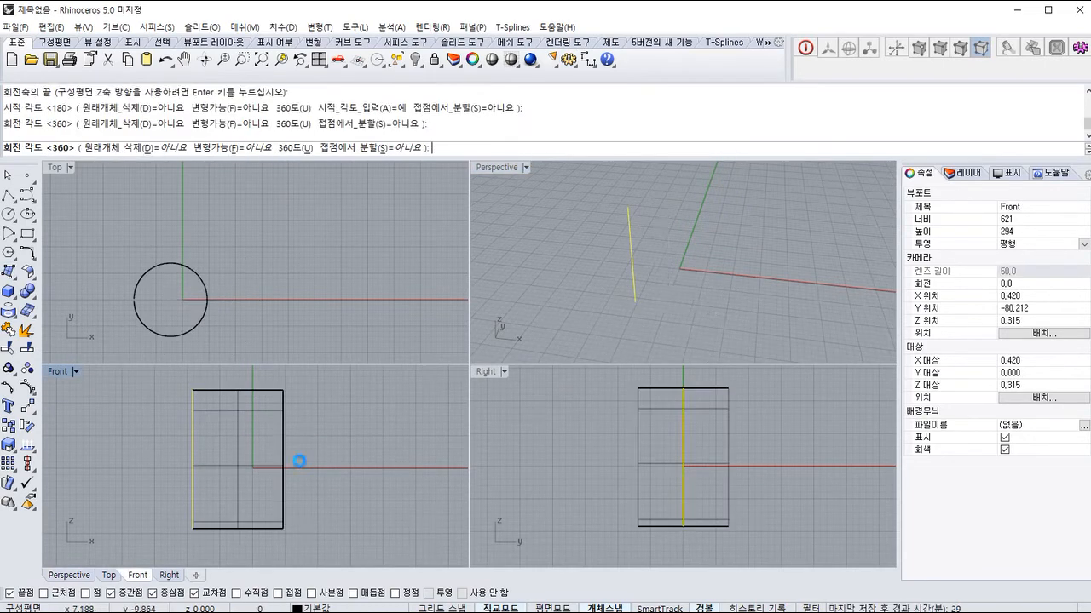
Maximize the Perspective viewport and examine the front and back face colours on the cylinder's inside and outside.
right_drag(699, 281, 660, 291)
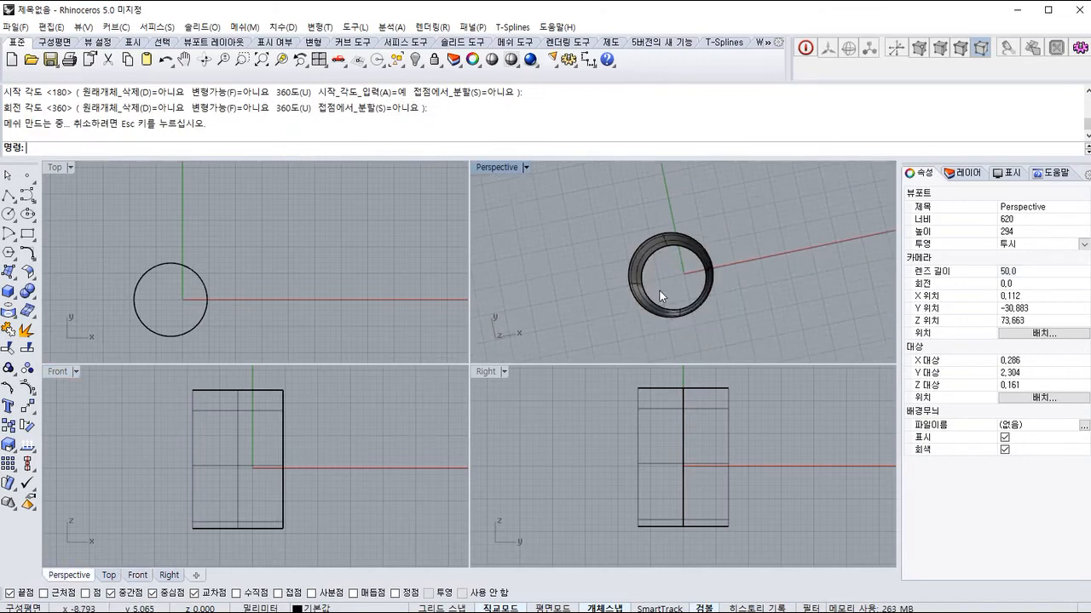
double_click(484, 165)
right_drag(378, 473, 453, 366)
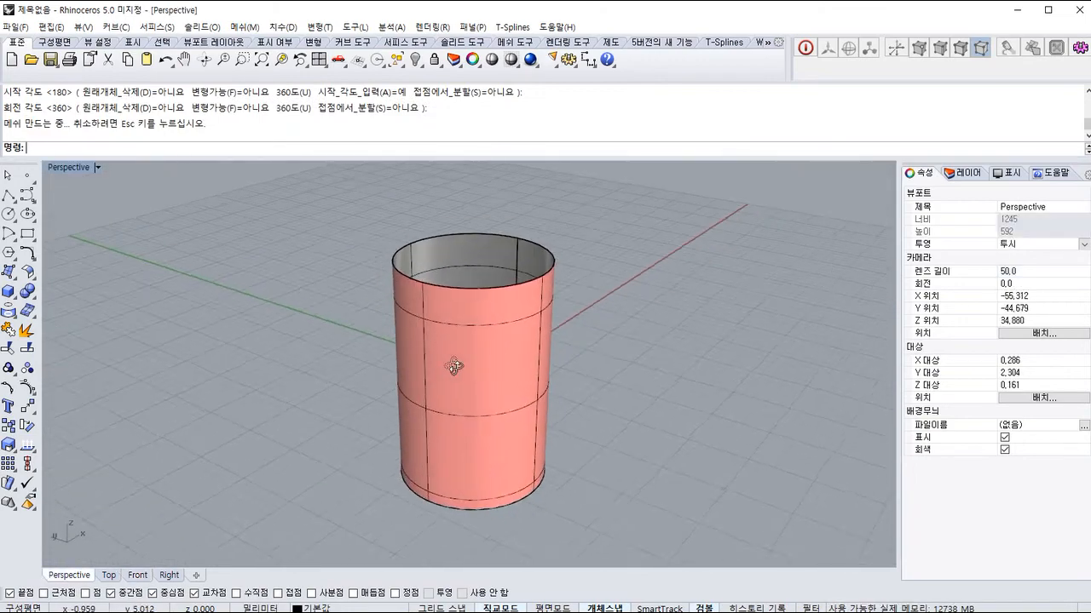
scroll(497, 306, up, 3)
click(489, 294)
scroll(488, 294, down, 4)
right_drag(648, 423, 479, 444)
click(465, 484)
click(616, 434)
right_drag(616, 434, 462, 377)
Close both open ends of the cylinder with the Cap command and deselect it.
click(463, 378)
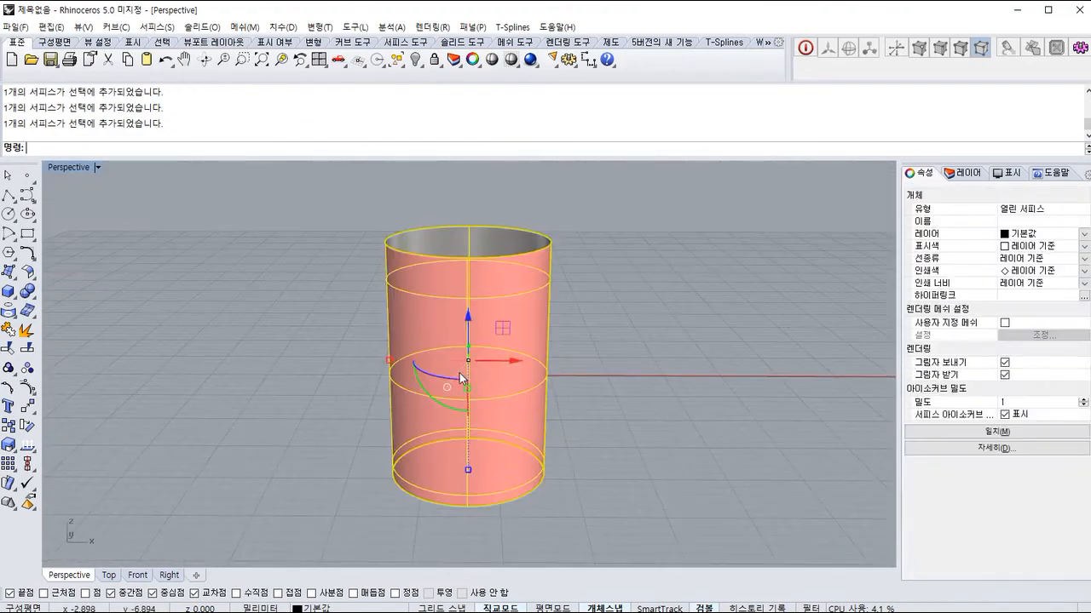
text(cap)
key(Return)
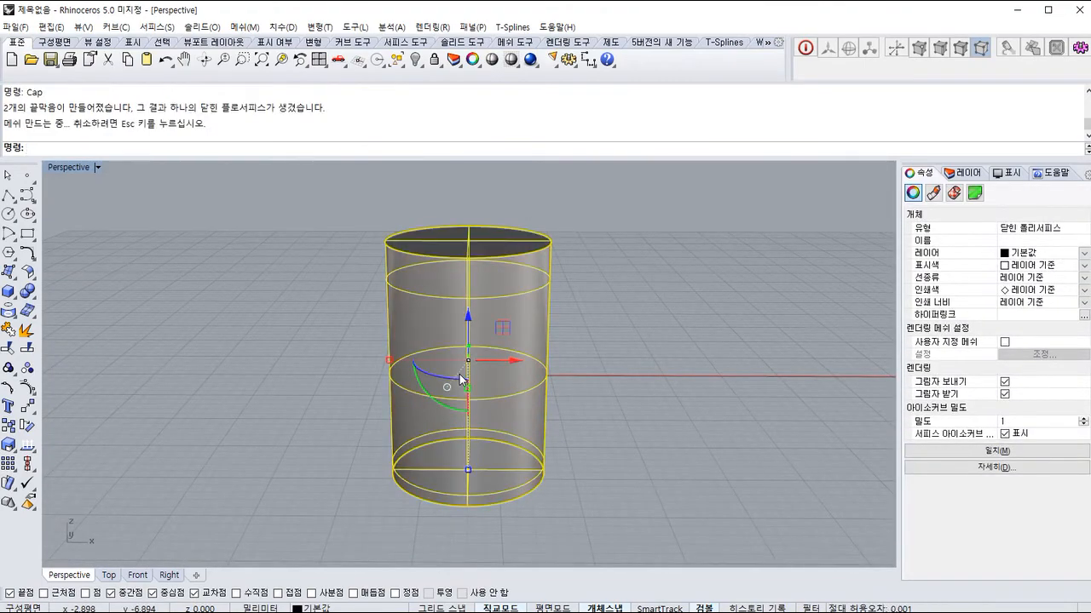
click(571, 385)
Explode the capped cylinder into separate surfaces.
click(446, 238)
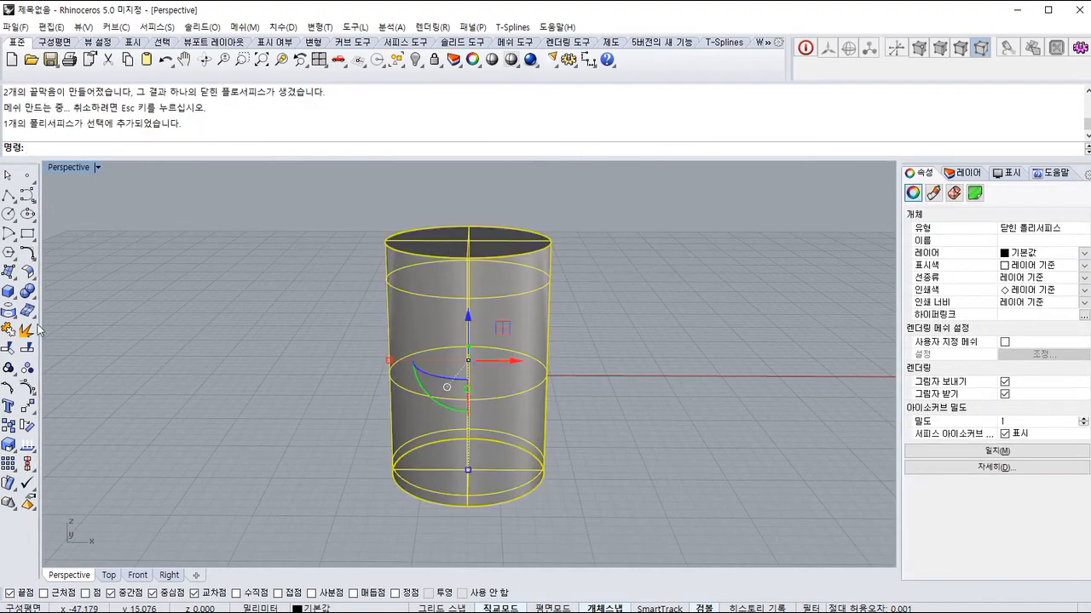
click(26, 331)
click(356, 343)
Delete the cylinder's top surface and inspect the backface colour inside.
right_drag(356, 343, 483, 364)
click(512, 348)
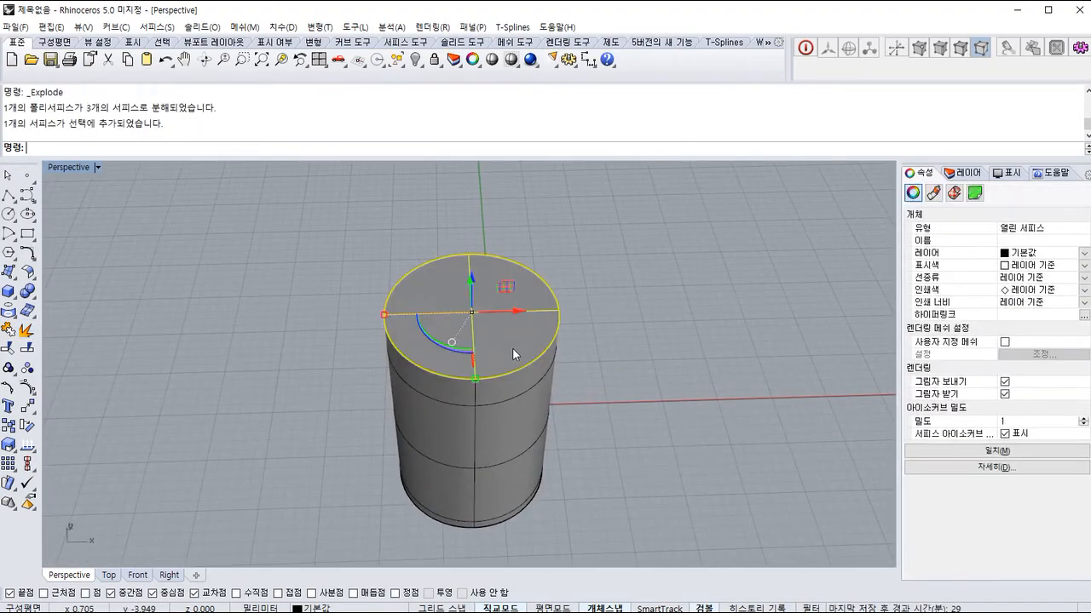
key(Delete)
right_drag(543, 286, 509, 408)
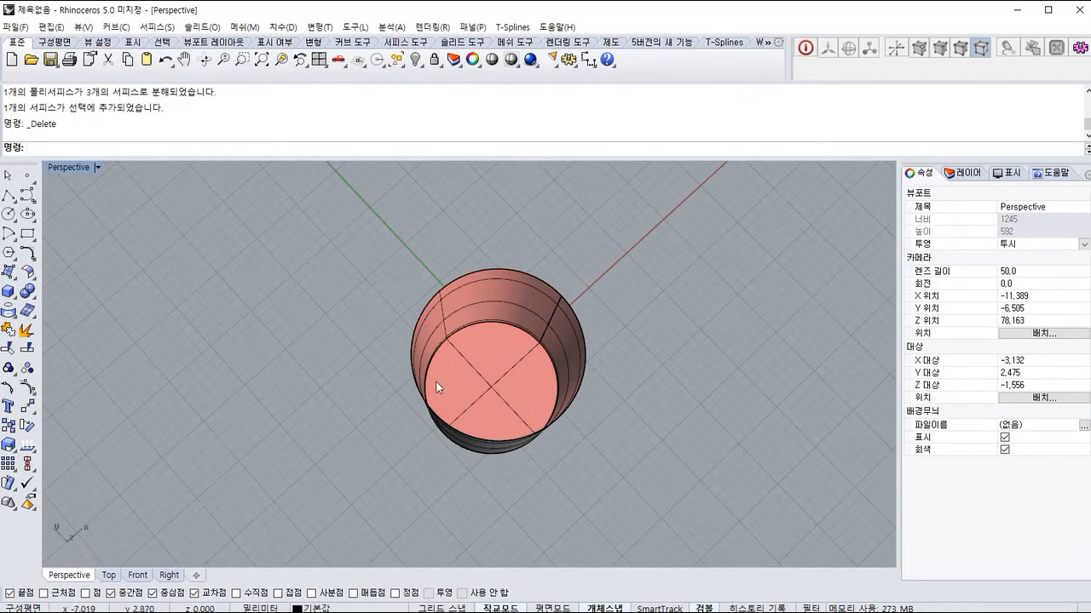
right_drag(440, 388, 444, 352)
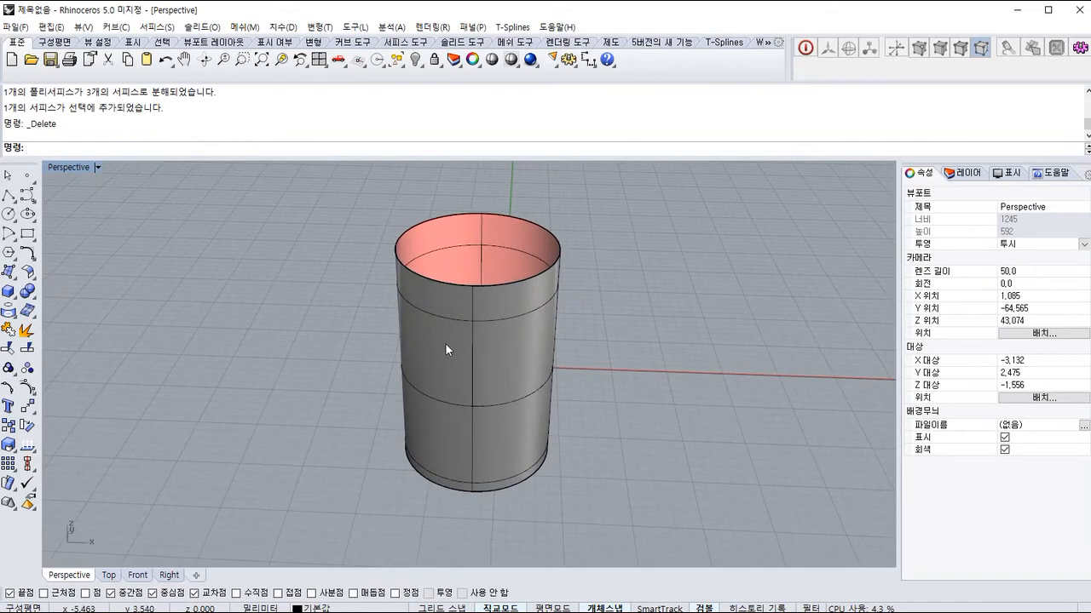
Inspect the open cylinder's inside, select its remaining surfaces and curve together, and delete them.
right_drag(471, 362, 485, 264)
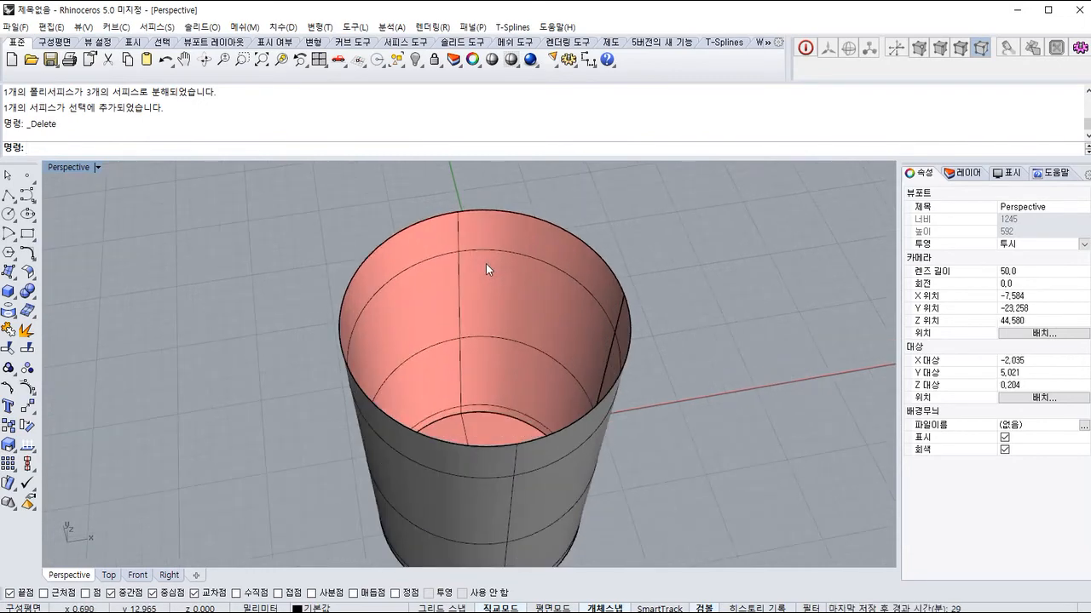
right_drag(486, 269, 404, 215)
right_drag(458, 355, 426, 360)
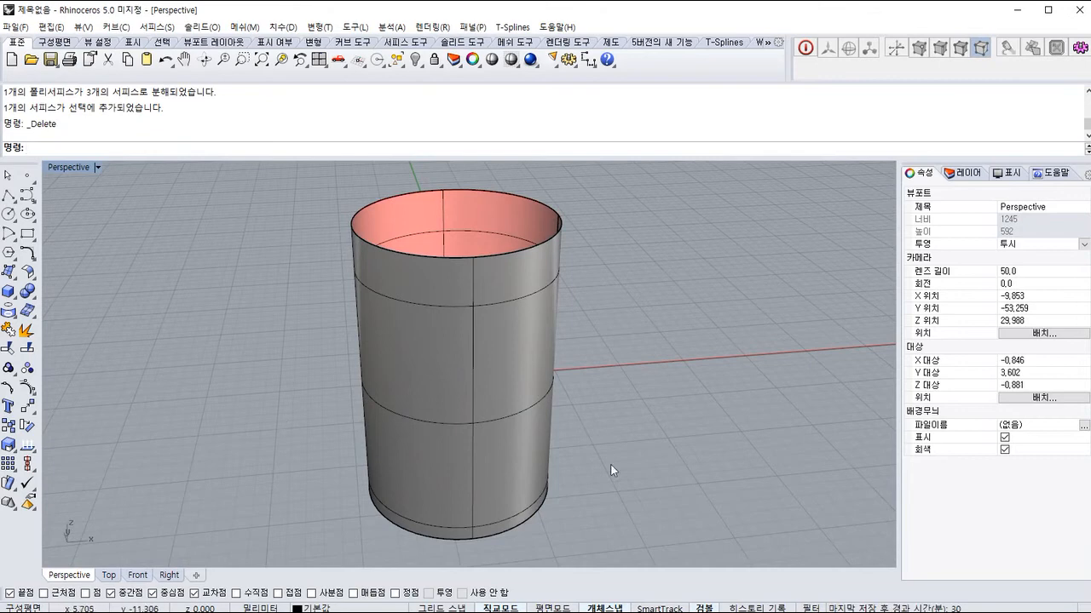
drag(348, 225, 344, 220)
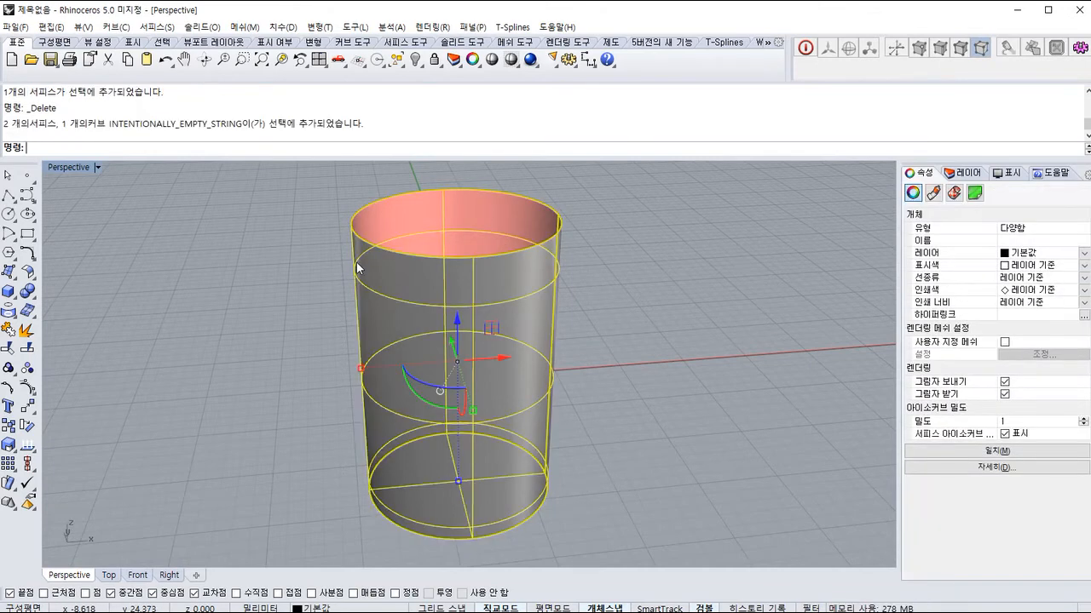
key(Delete)
Examine the appearance settings in the Rhino options, keeping 한국어(대한민국) as the display language.
click(567, 59)
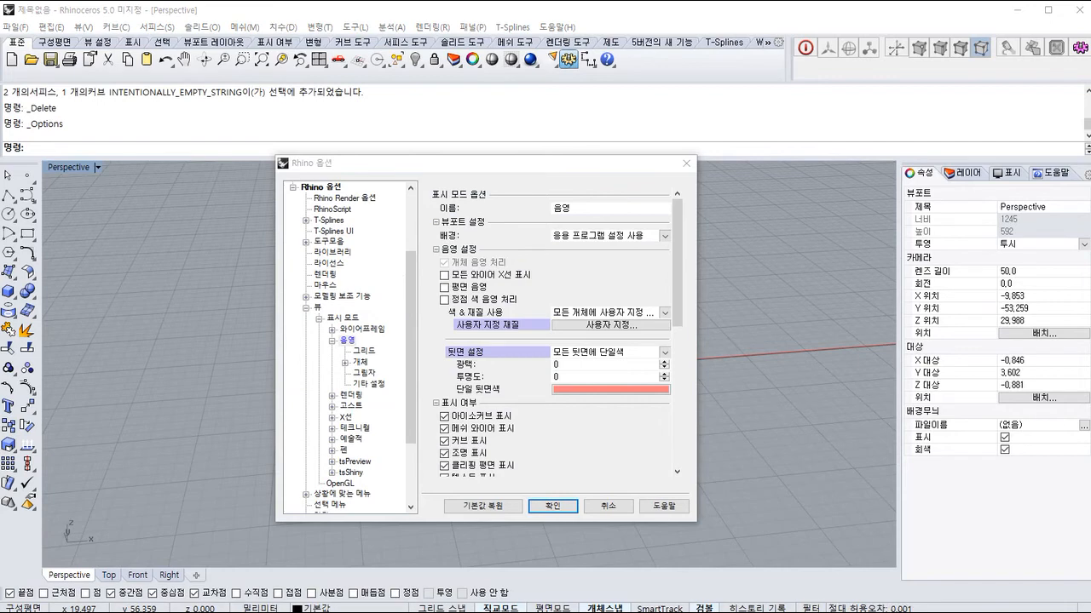
scroll(374, 358, down, 3)
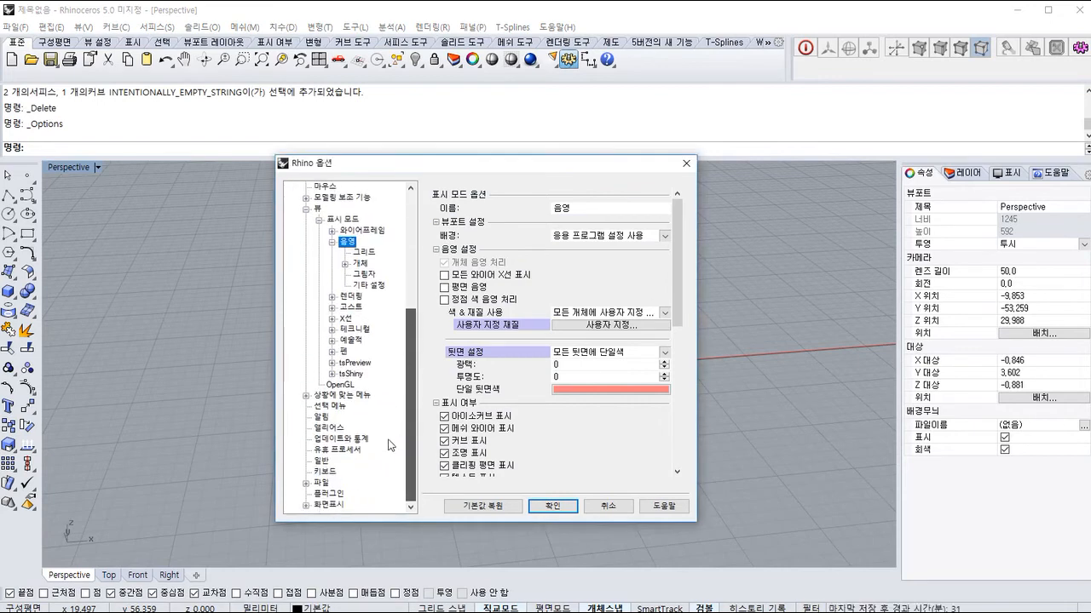
click(329, 505)
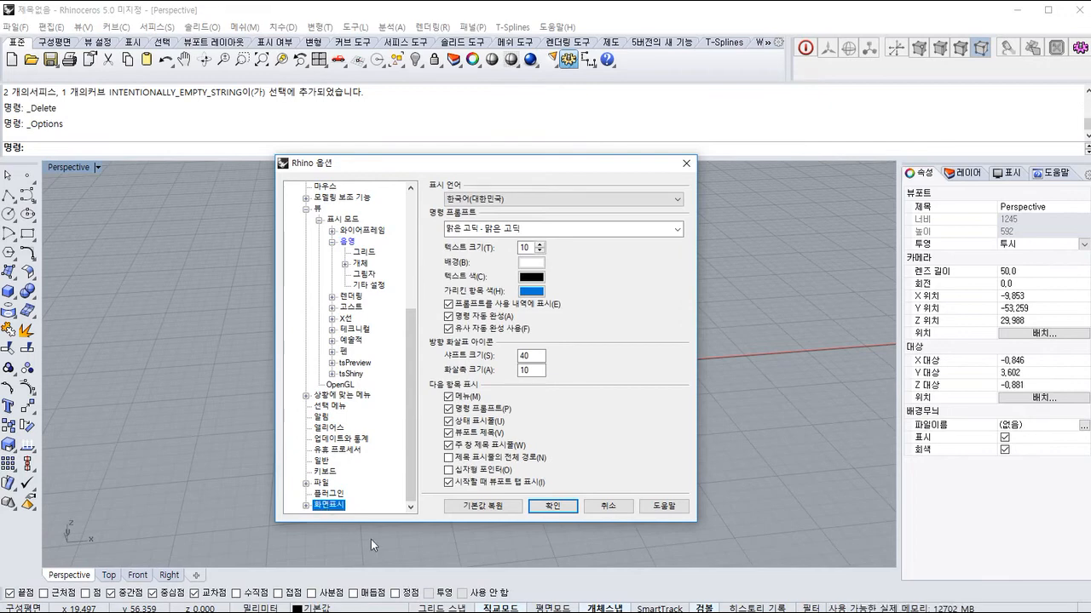
click(509, 201)
click(499, 211)
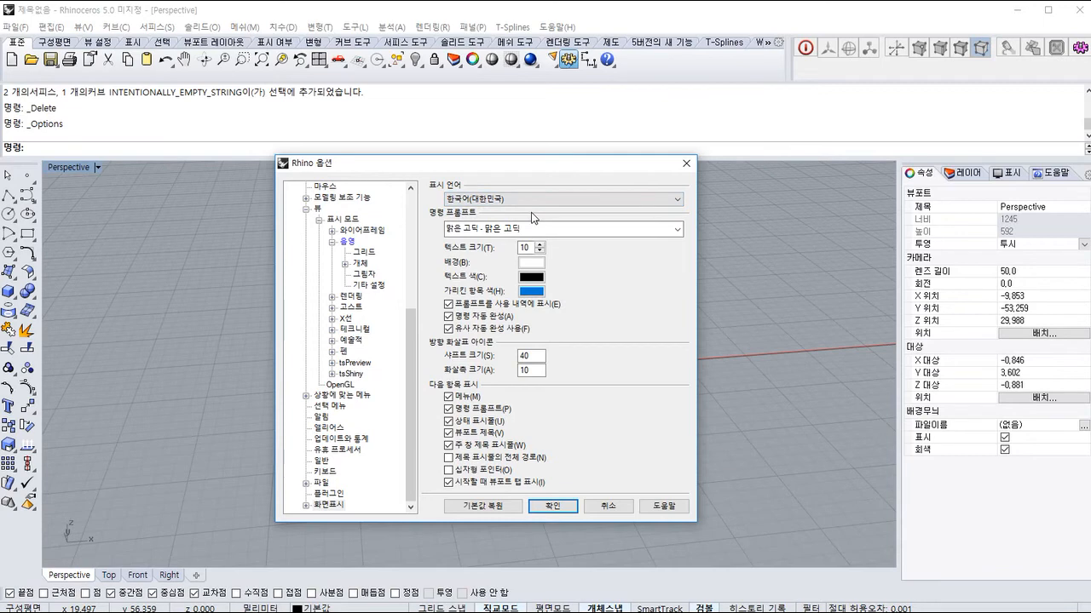
click(483, 201)
click(482, 211)
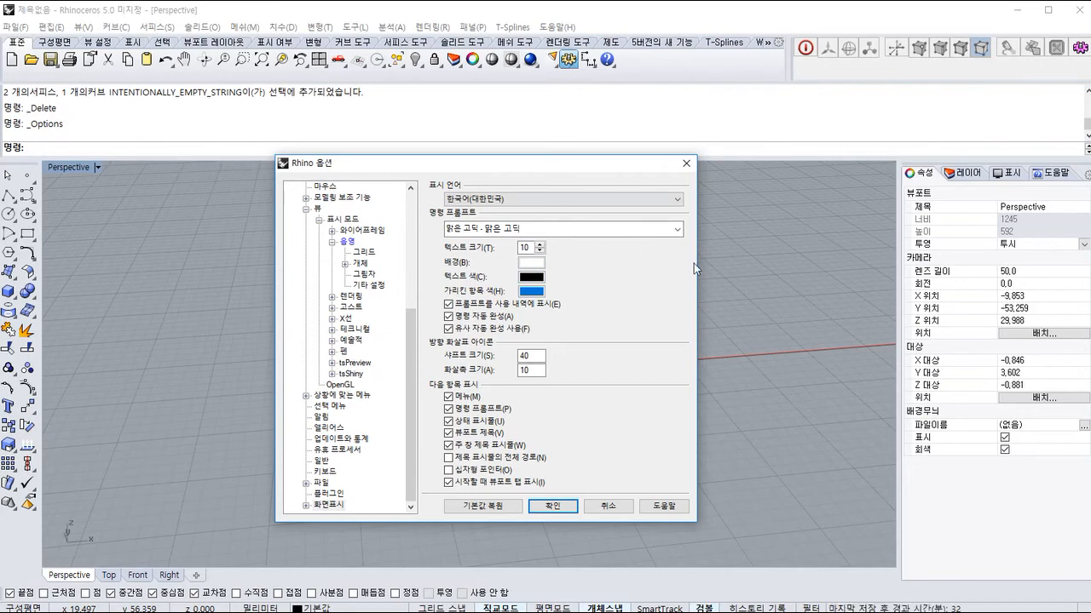
Examine the appearance colour settings for the viewport, axes and selected objects, moving the dialog aside to compare with the grid.
click(304, 505)
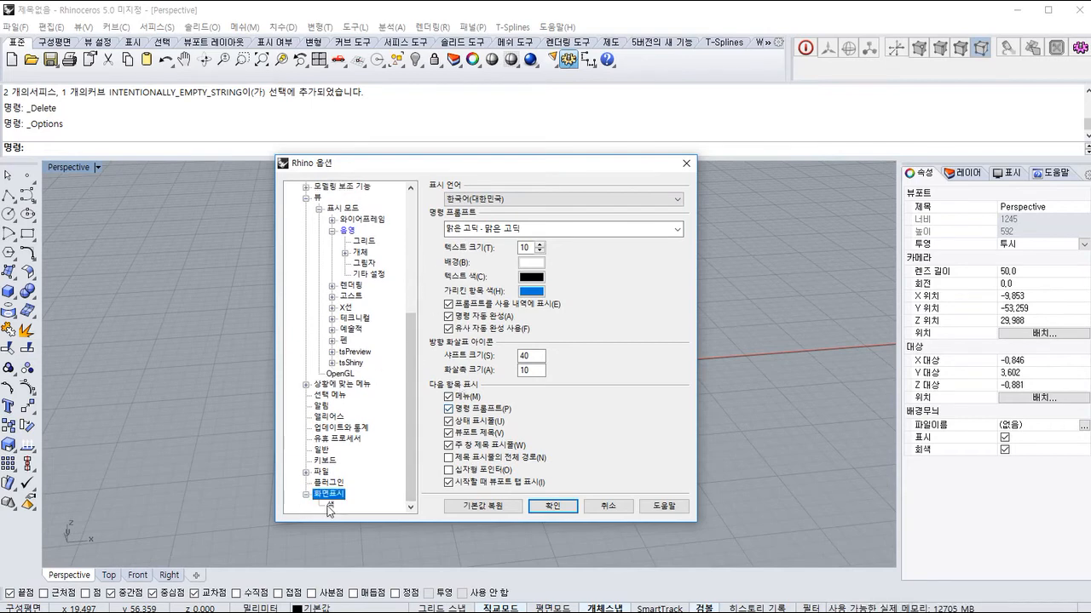
click(329, 505)
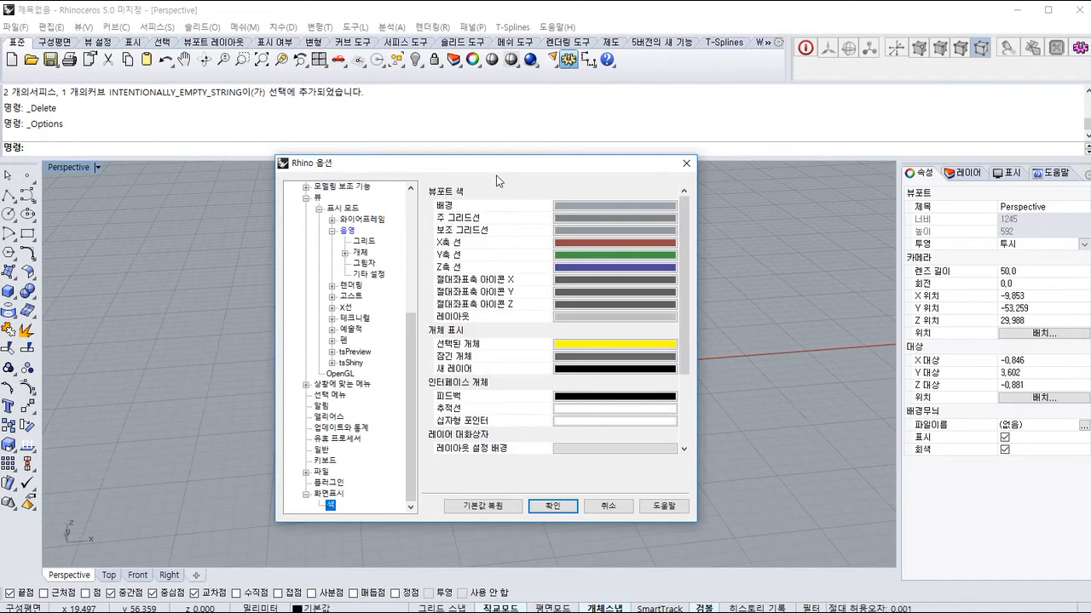
drag(601, 163, 711, 168)
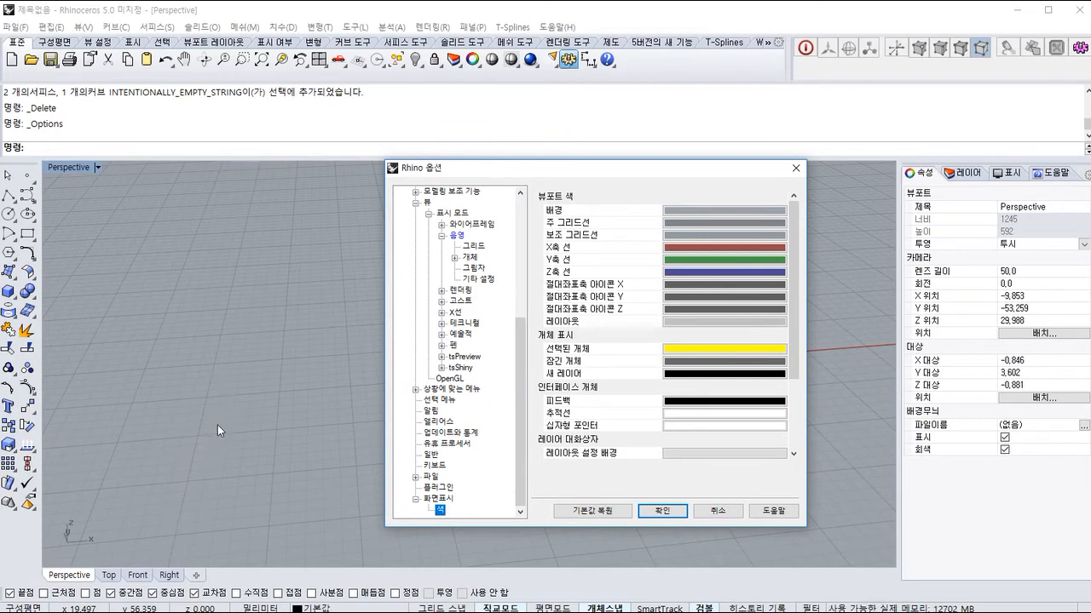
drag(507, 173, 133, 187)
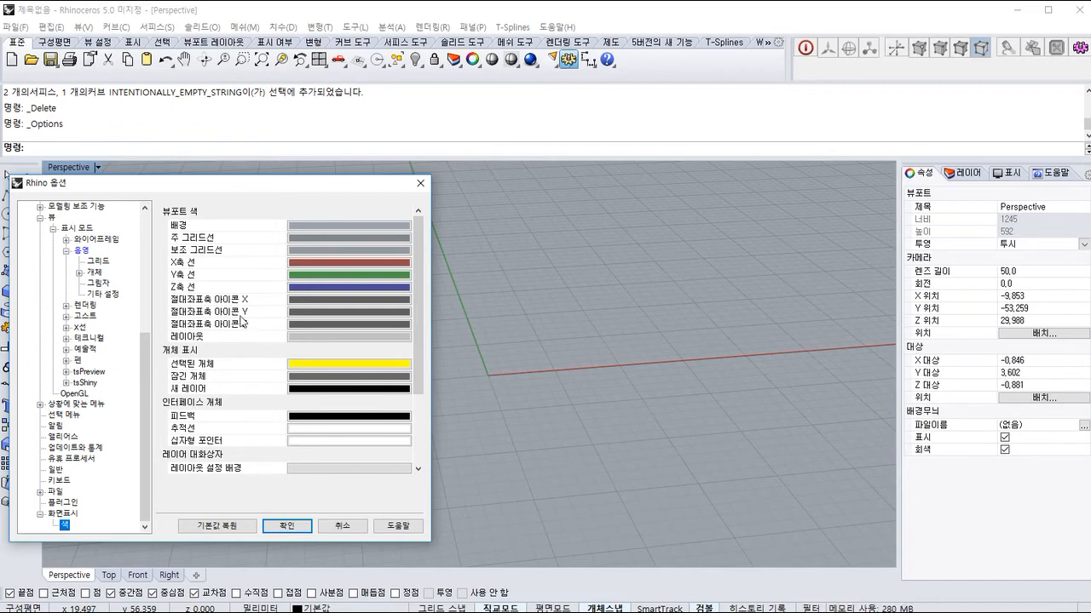
Examine the default (기본값) dimension style in the annotation settings, keeping 화살표 as the dimension arrowhead.
drag(146, 398, 146, 204)
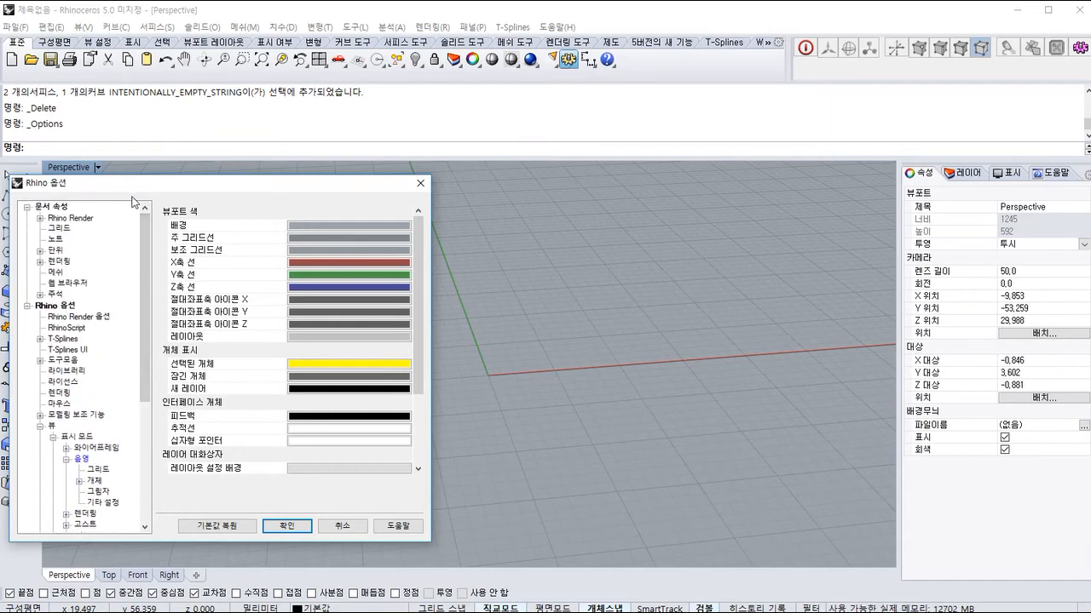
click(39, 294)
click(77, 306)
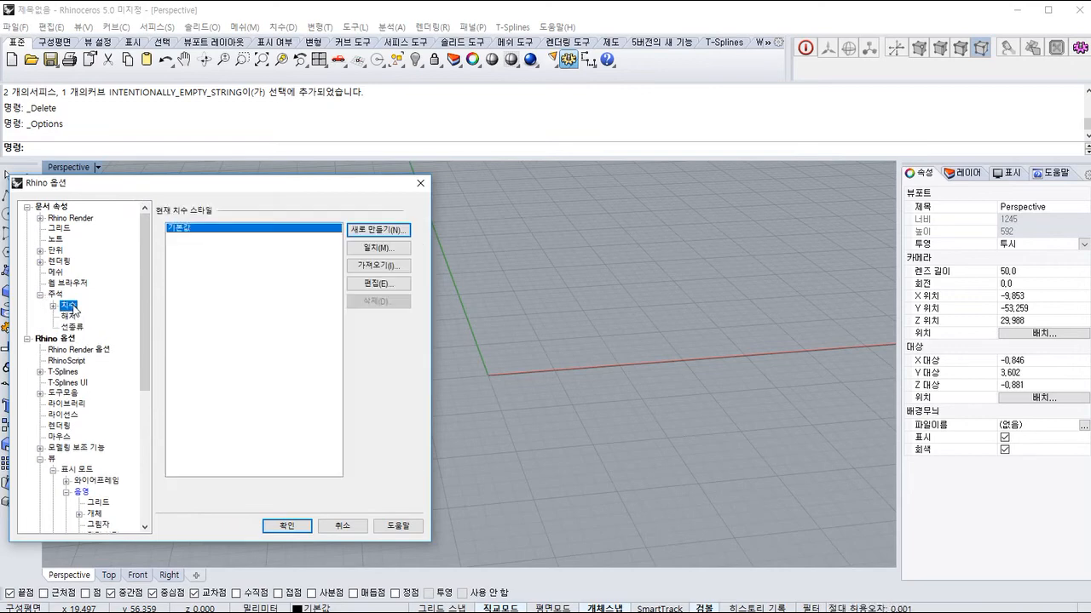
click(53, 305)
click(86, 316)
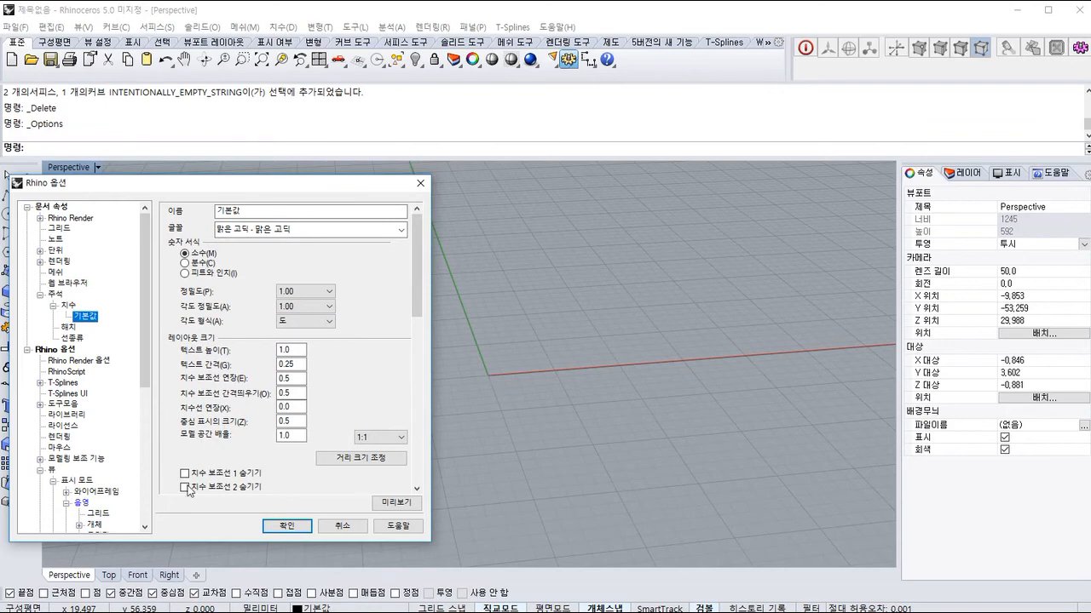
drag(418, 293, 434, 359)
click(365, 325)
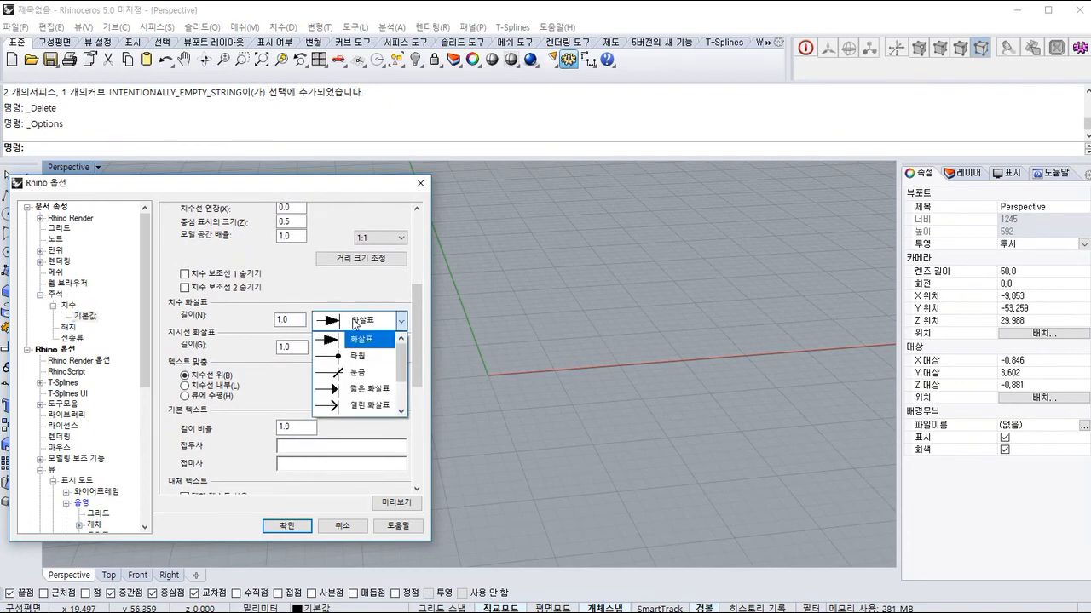
click(352, 340)
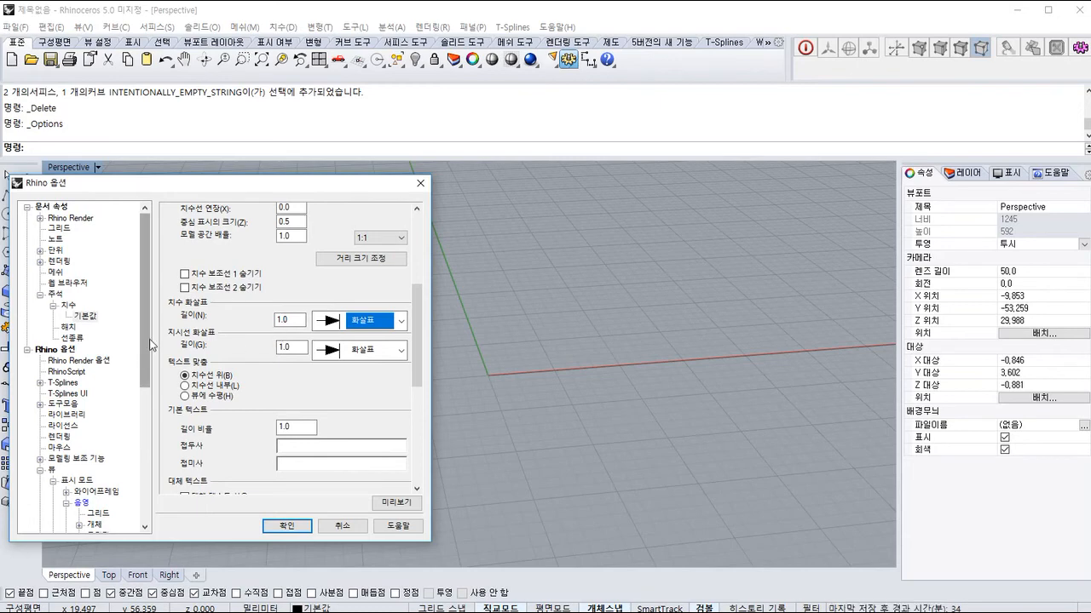
Examine the template, backup, autosave and clipboard settings in the file options.
drag(145, 332, 169, 477)
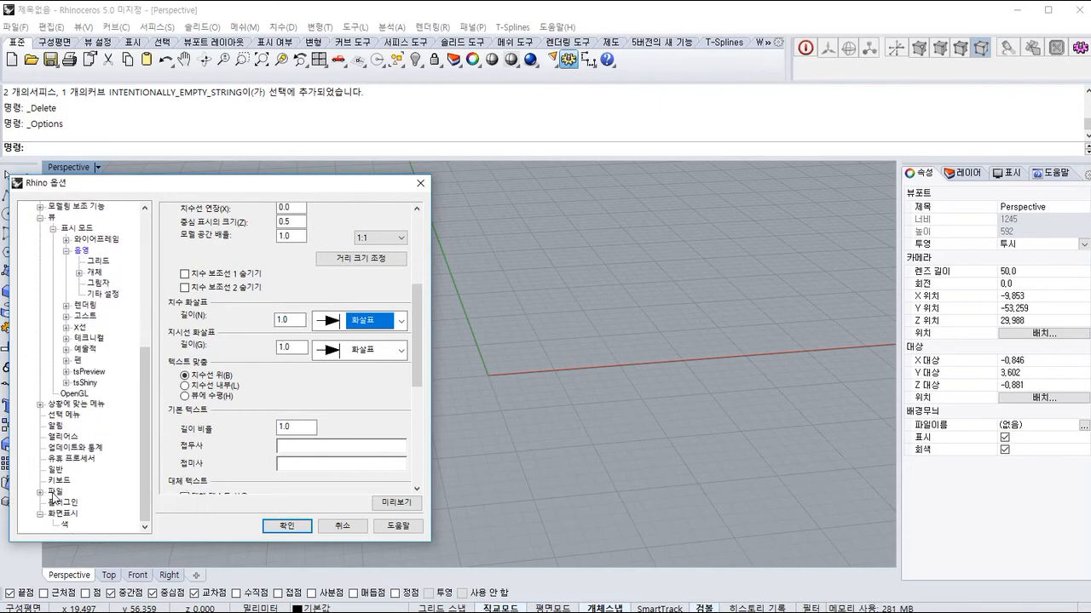
click(56, 492)
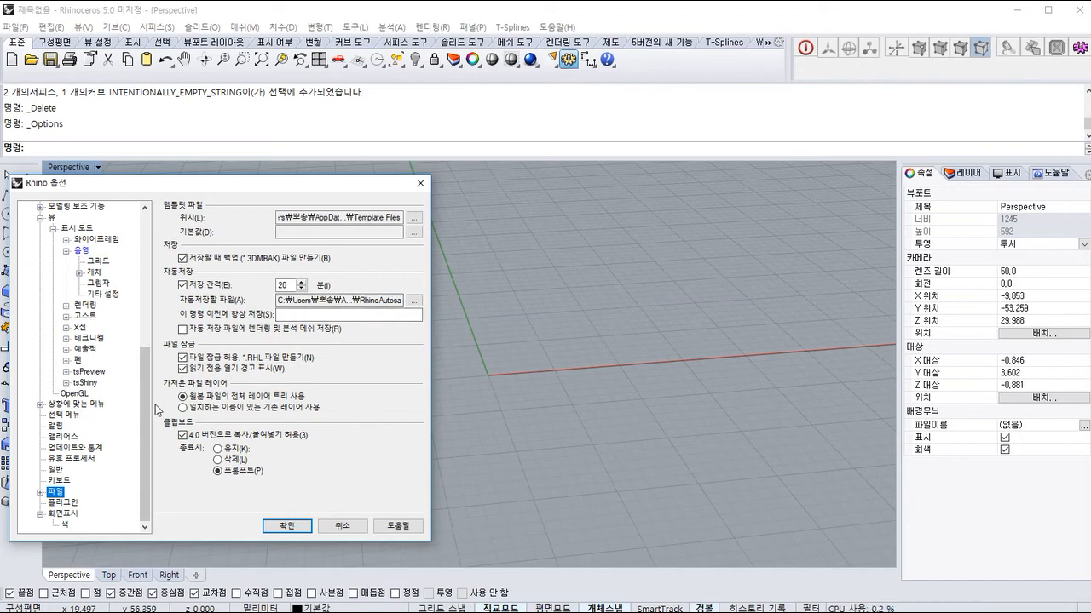
Examine the keyboard shortcut macros and the command aliases, and leave the options without saving.
click(72, 482)
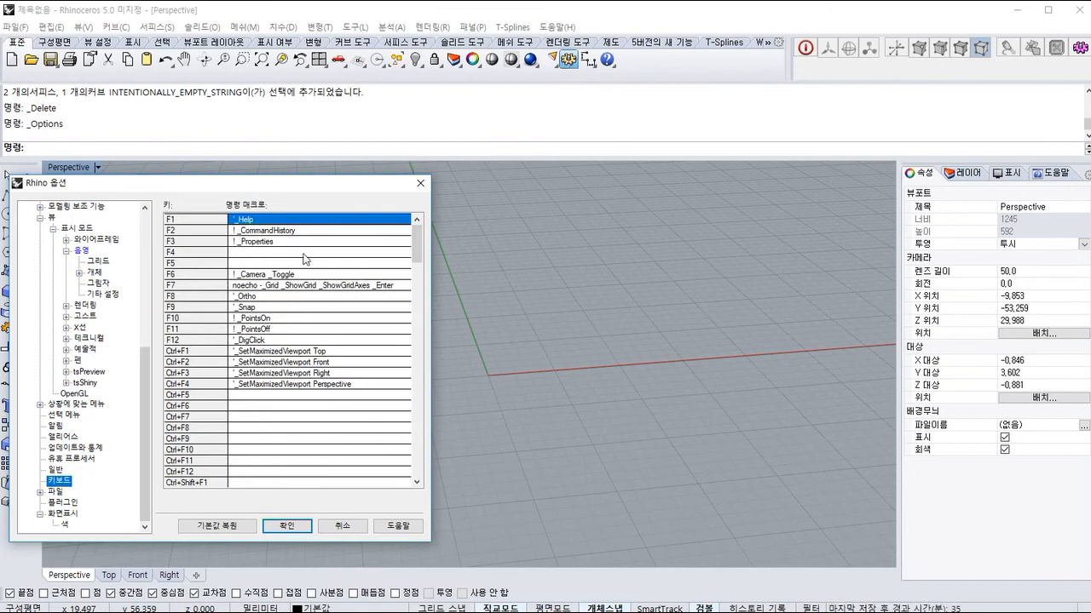
drag(285, 183, 521, 180)
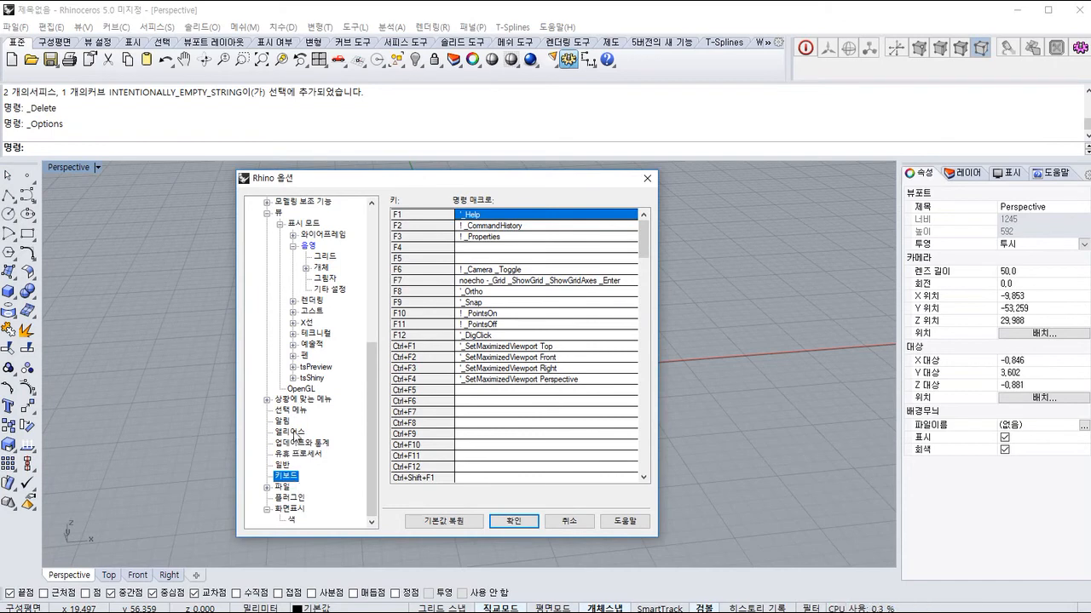
scroll(481, 391, down, 2)
scroll(485, 390, up, 2)
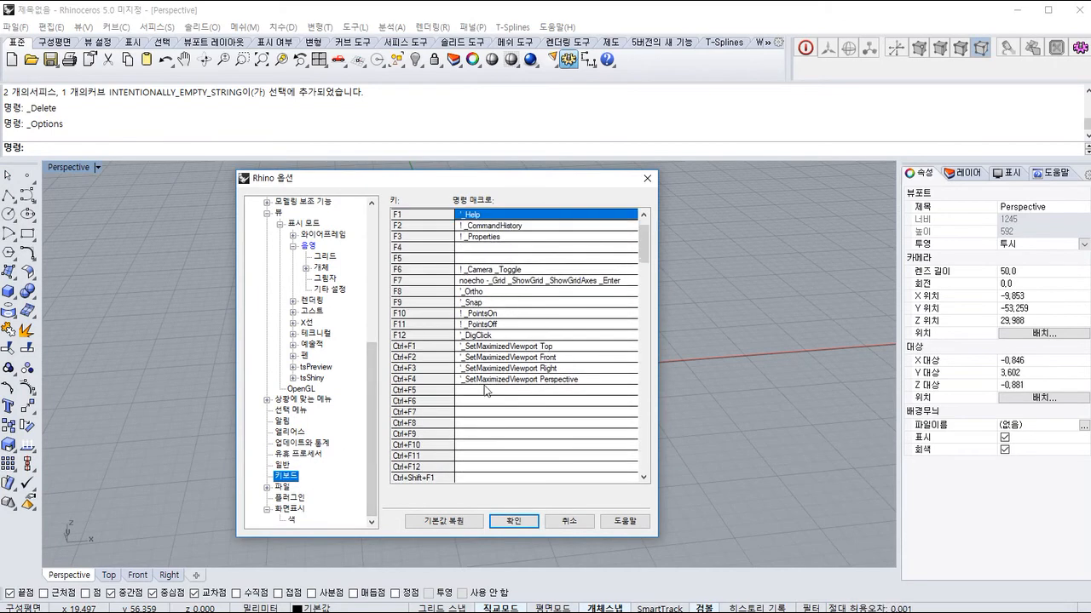
scroll(485, 389, down, 10)
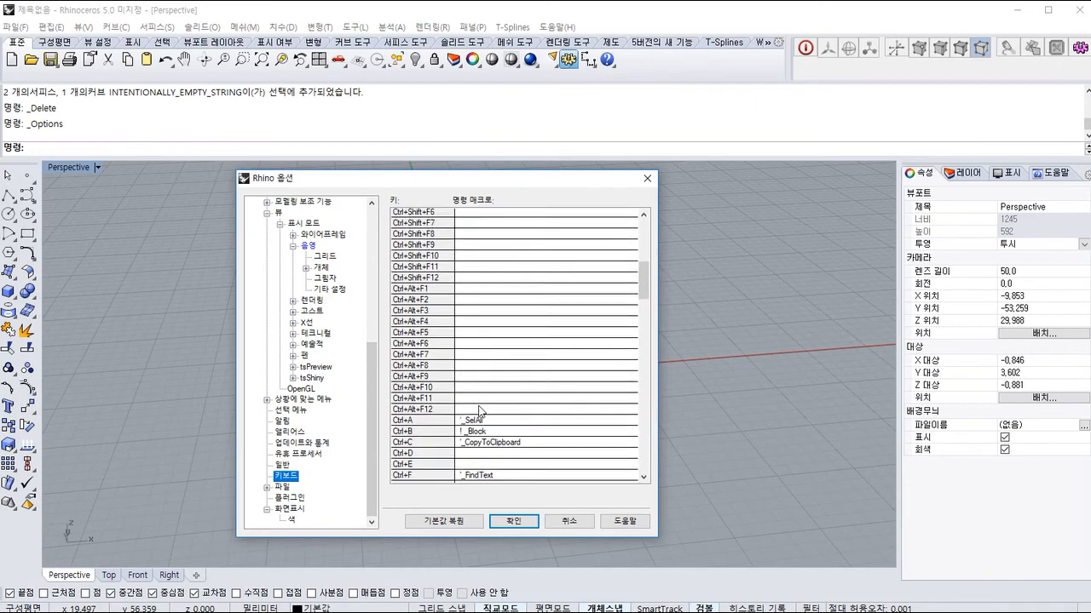
scroll(479, 411, up, 10)
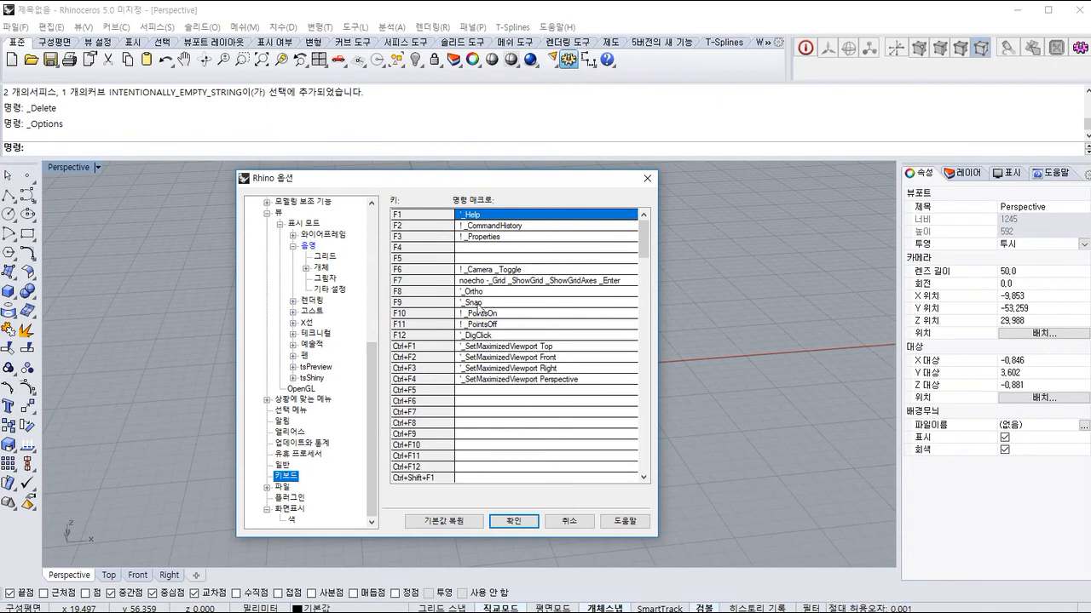
scroll(467, 388, down, 10)
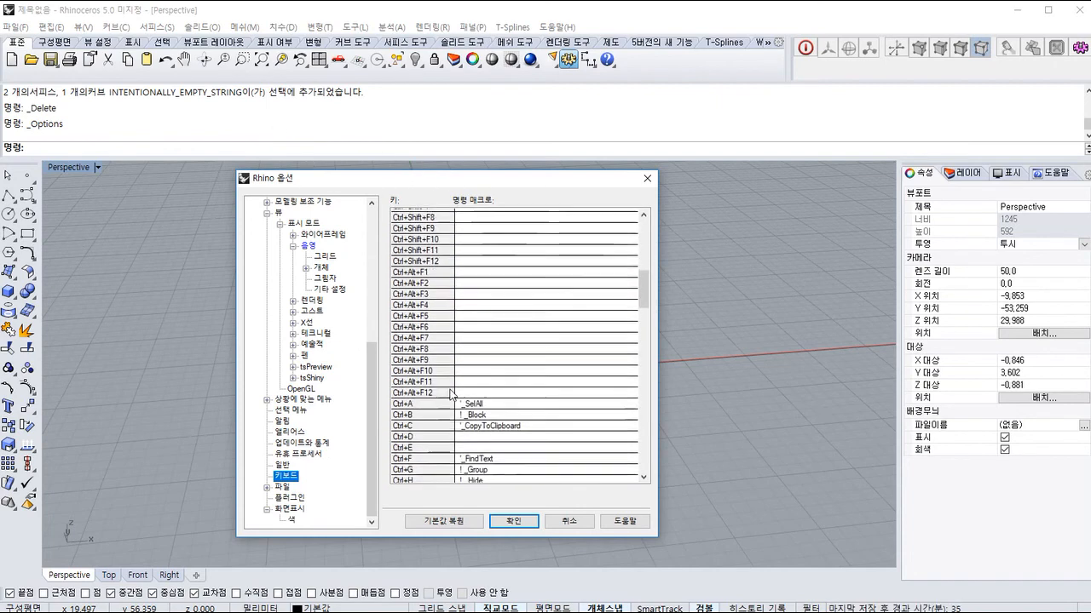
scroll(452, 394, up, 10)
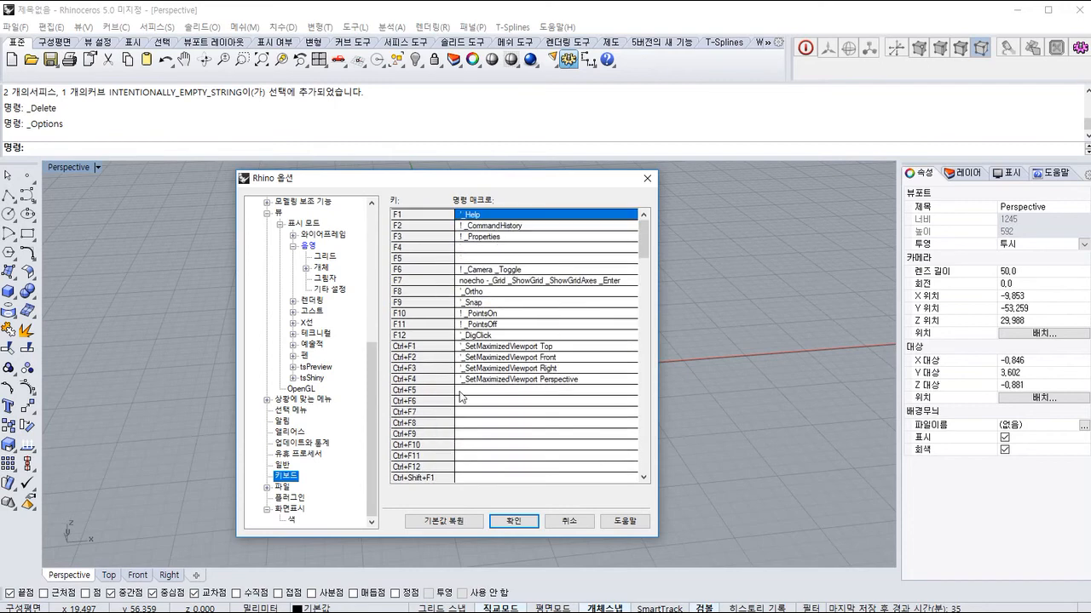
click(289, 432)
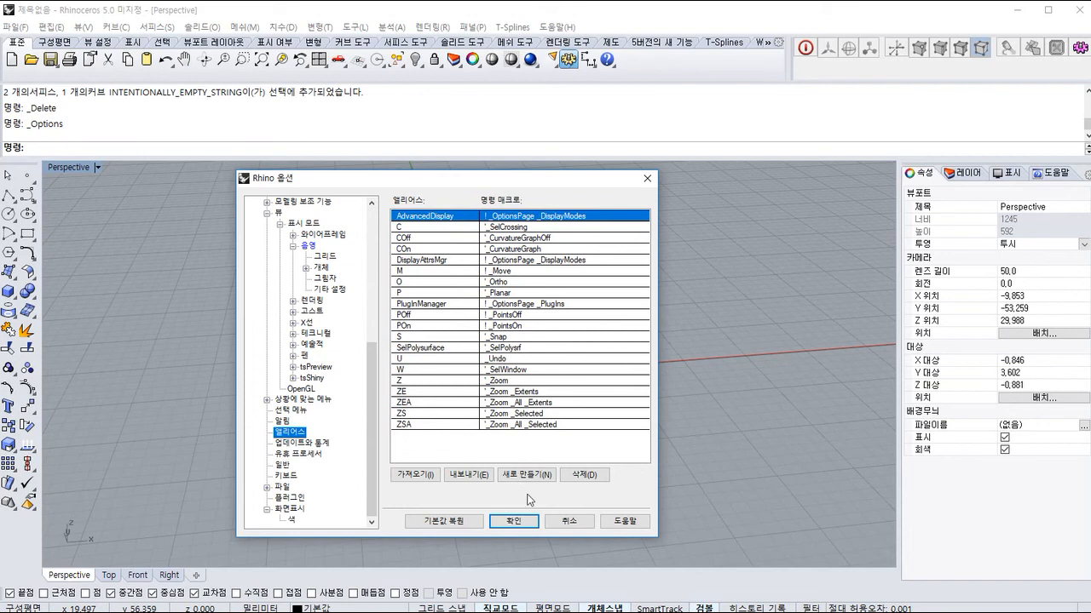
click(577, 524)
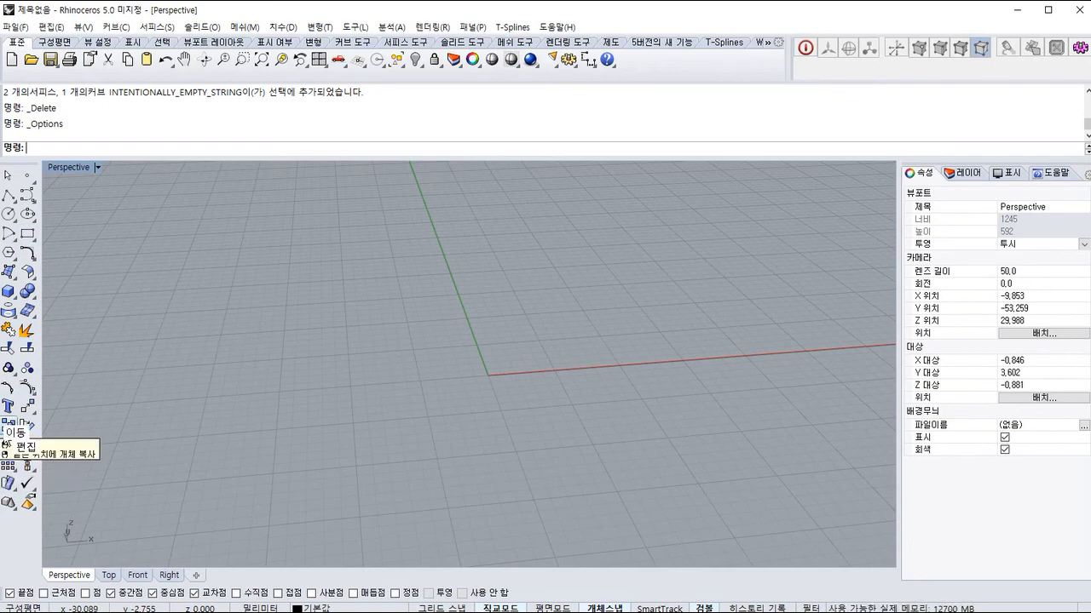
Open the button editor of the Copy tool and copy its ! _Copy command macro to the clipboard.
shift+right_click(8, 426)
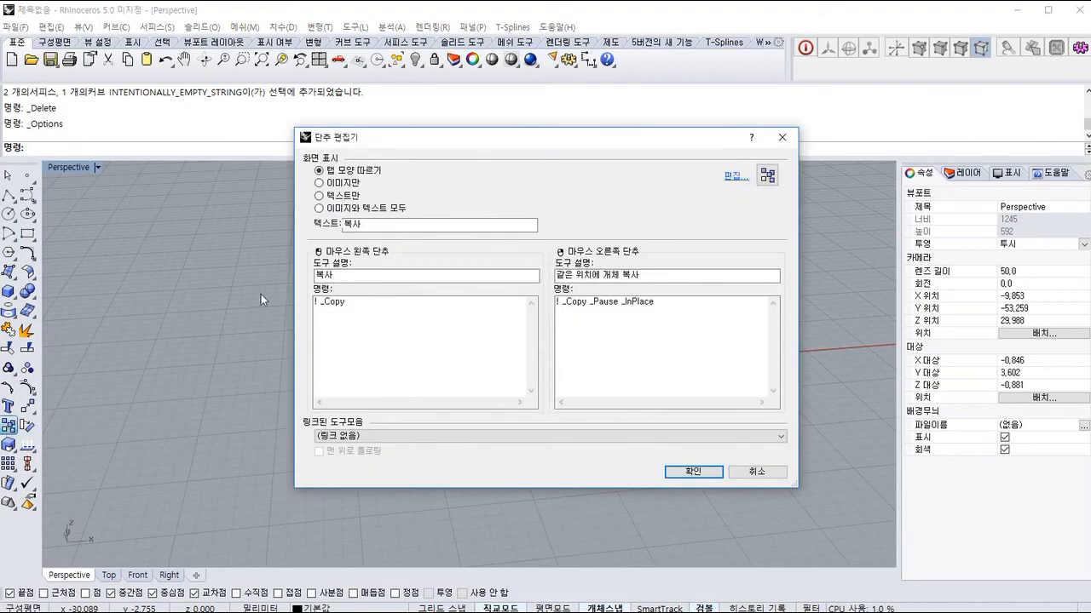
click(781, 138)
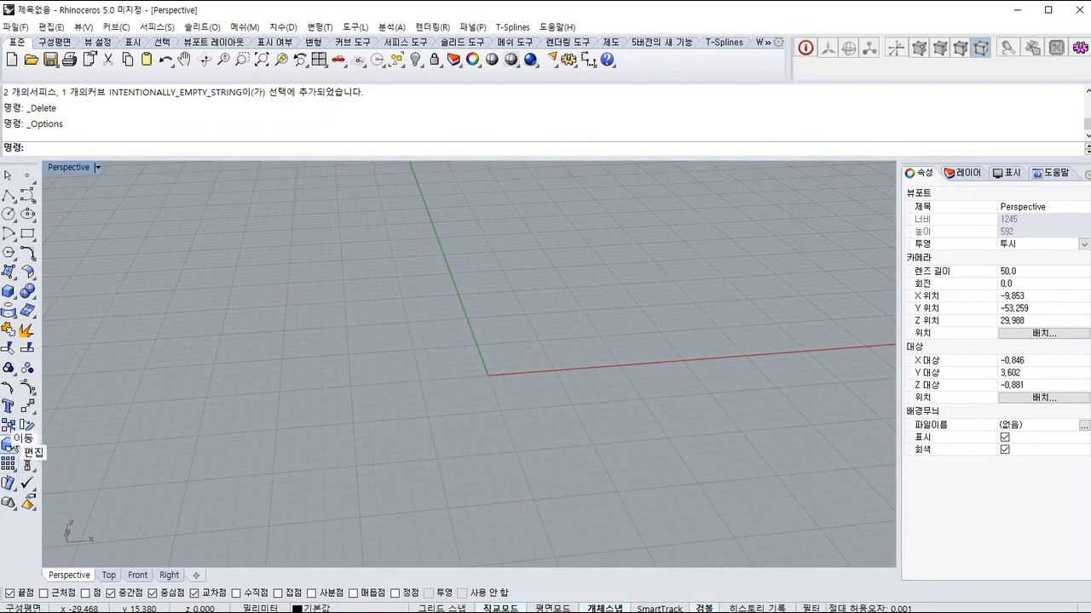
shift+right_click(12, 426)
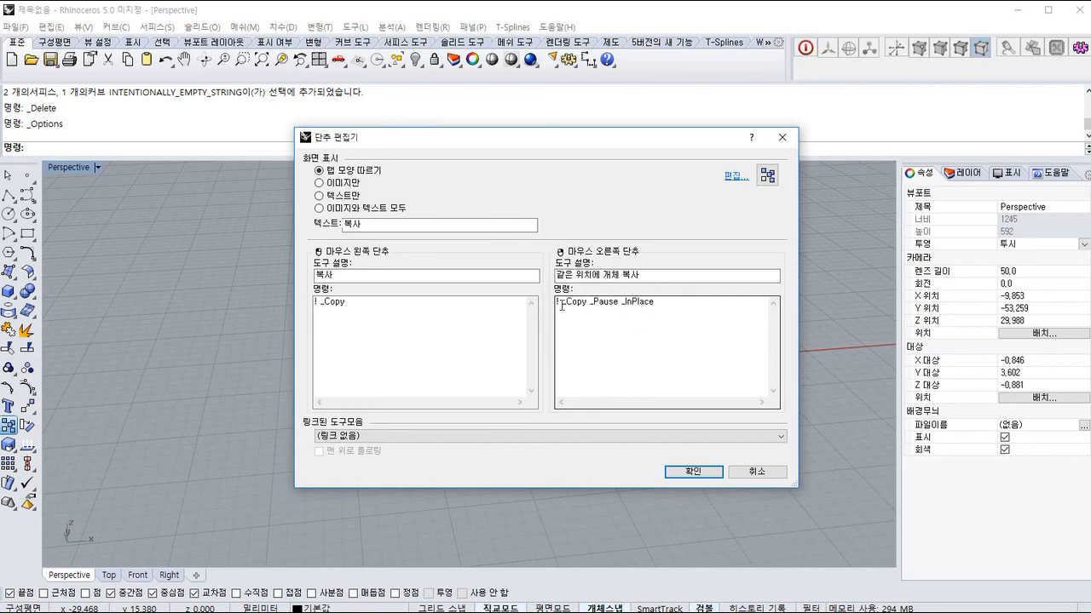
triple_click(354, 306)
key(ctrl+c)
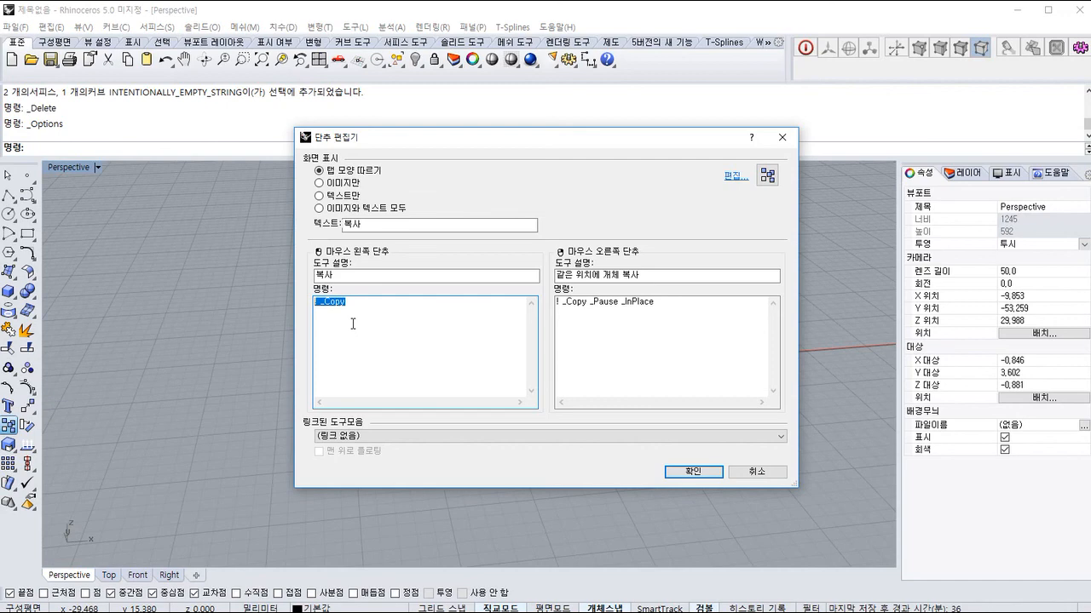
click(692, 473)
Open the keyboard shortcut settings in the Rhino options.
click(568, 61)
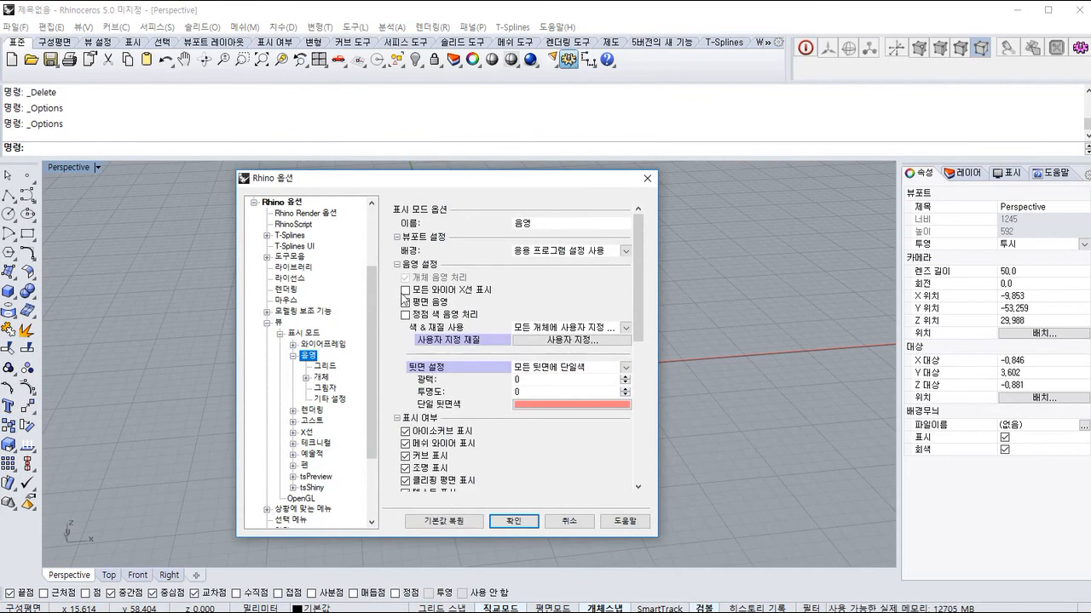
scroll(375, 374, down, 3)
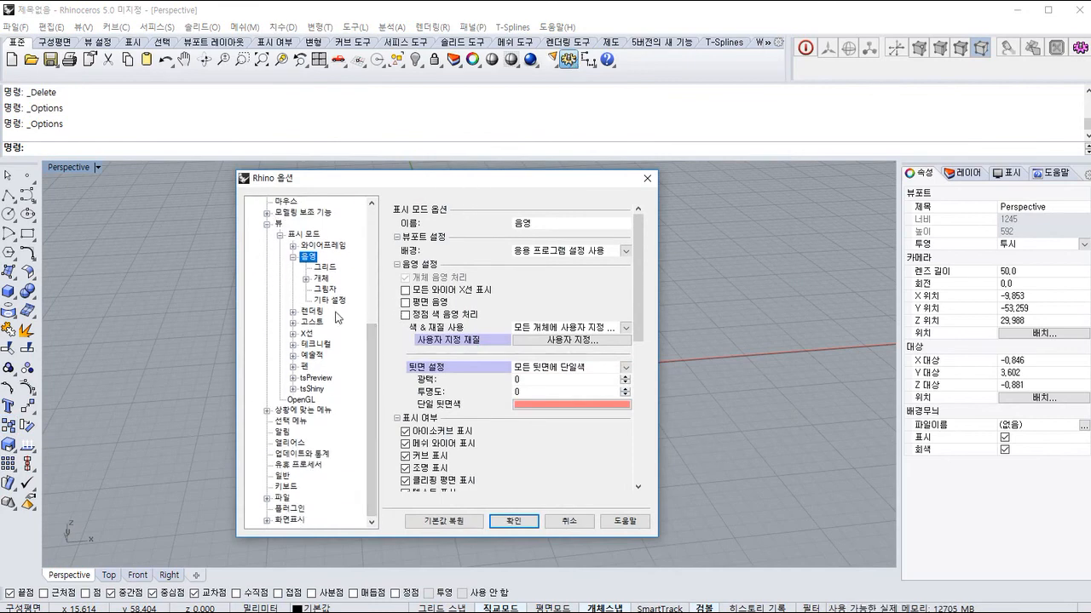
click(283, 498)
click(286, 486)
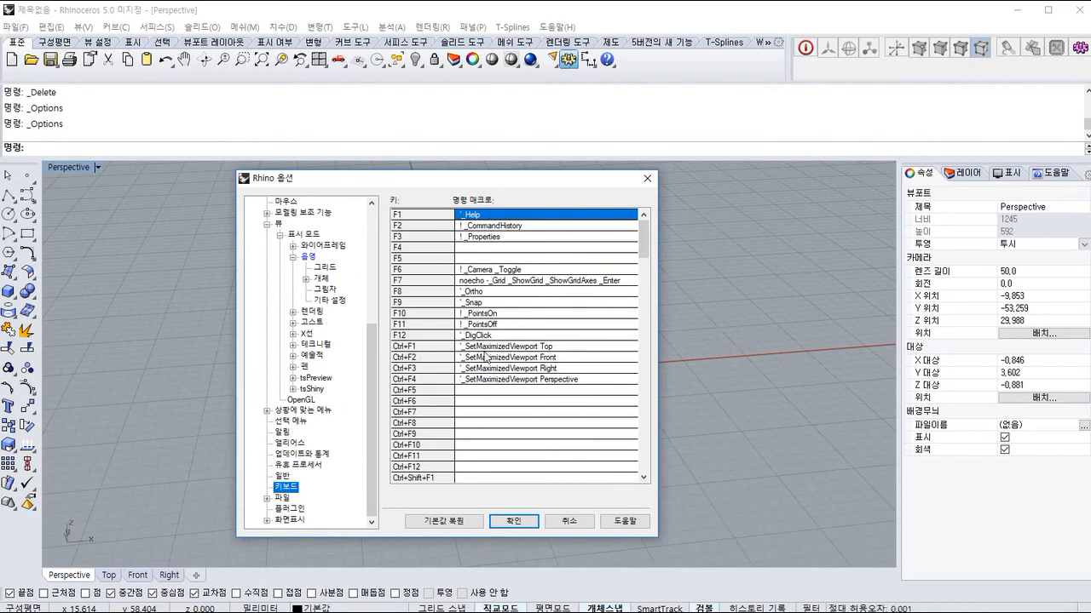
Try assigning the copied ! _Copy macro to the F4 shortcut key, and clear the entry again.
click(496, 247)
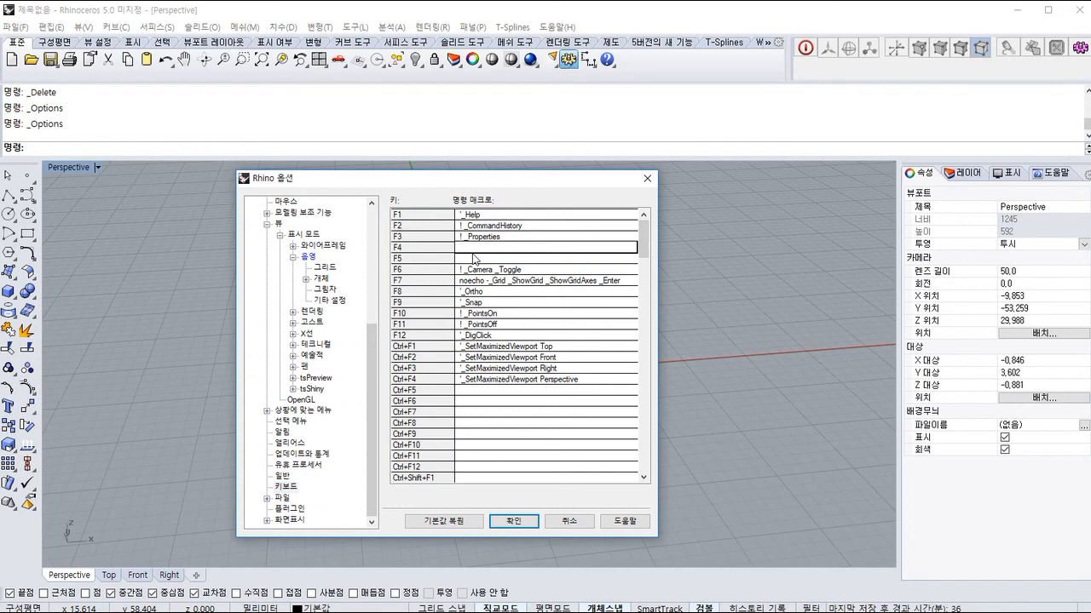
key(ctrl+v)
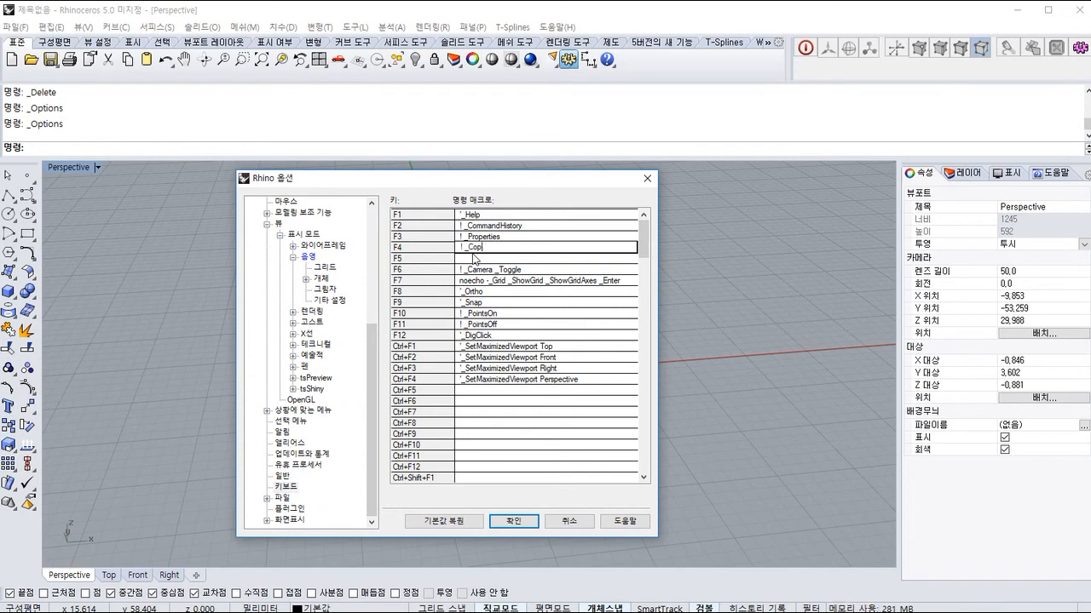
key(BackSpace)
key(BackSpace)
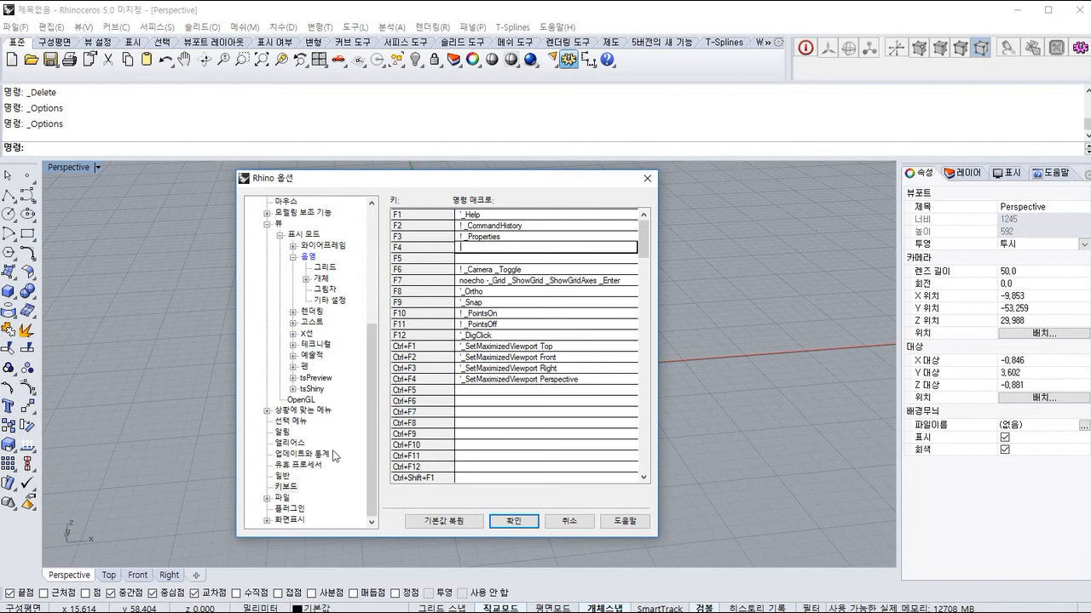
click(303, 455)
click(307, 465)
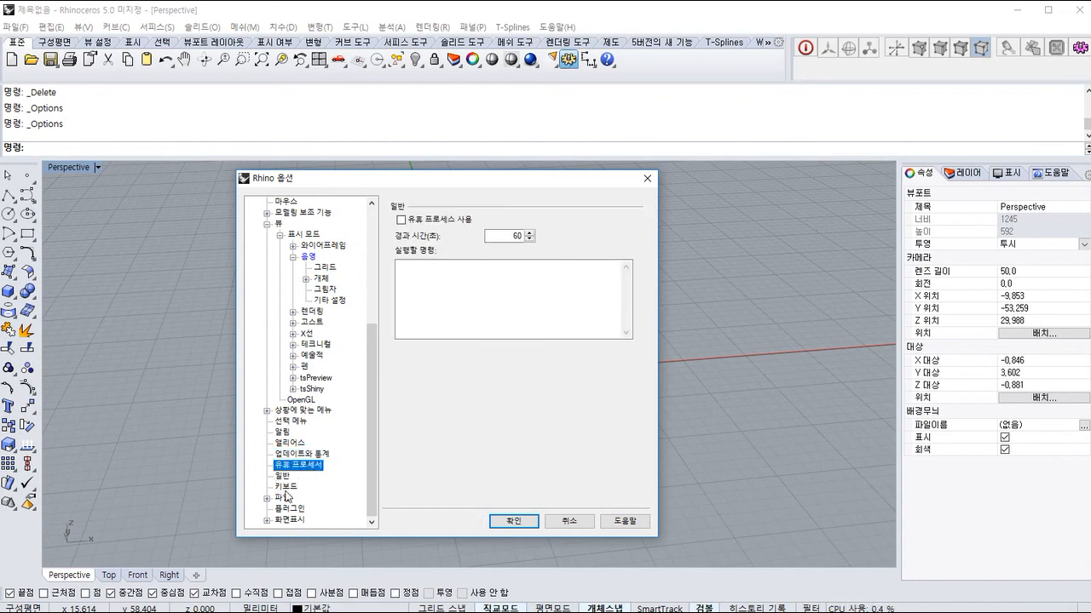
click(287, 489)
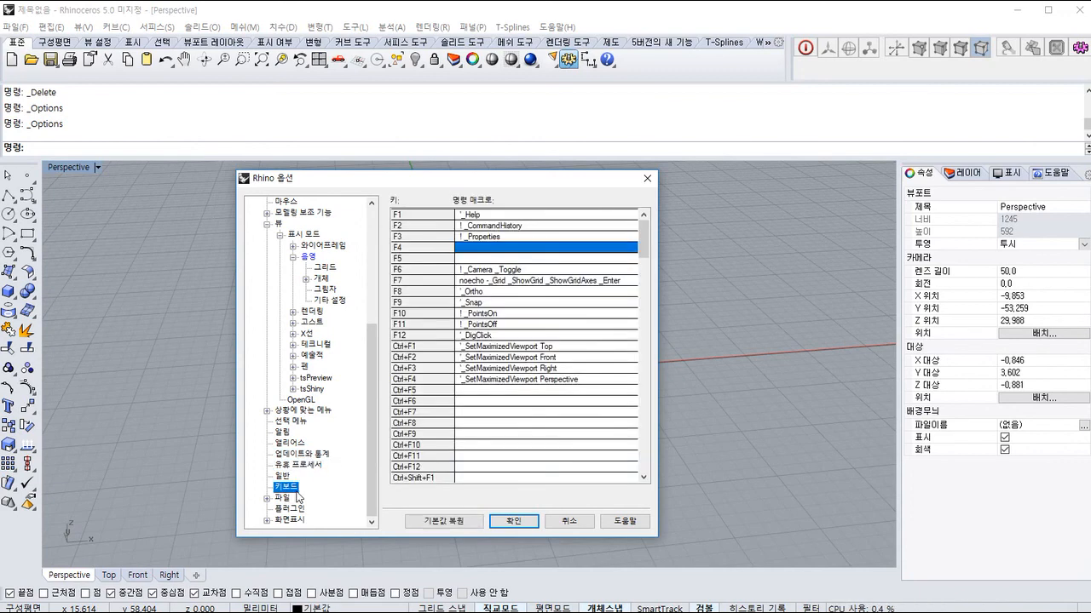
Create a new command alias co with the macro ! _Copy and save the options.
click(297, 444)
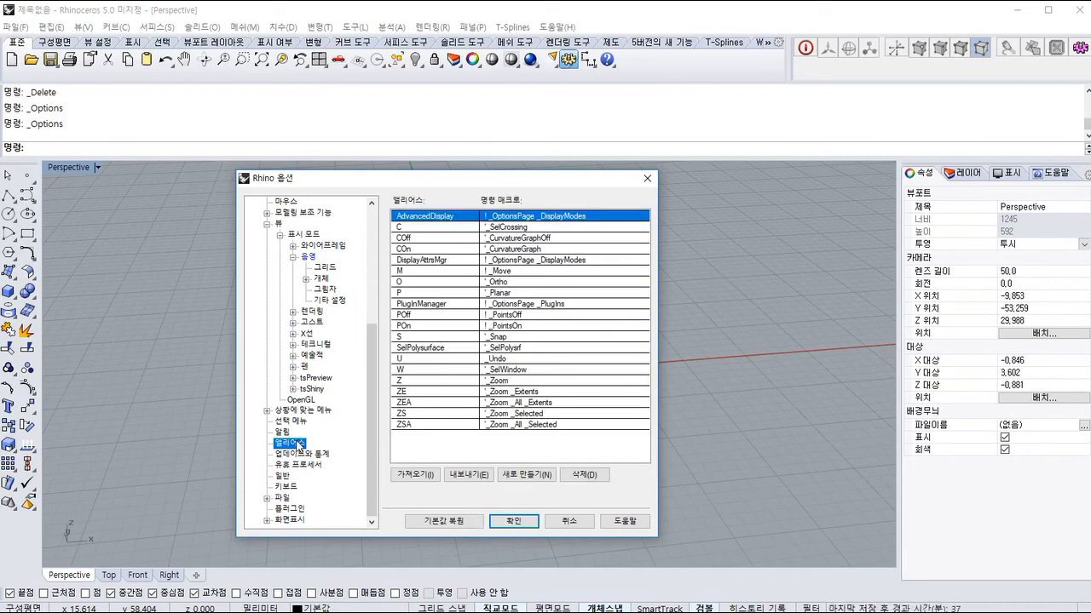
click(524, 475)
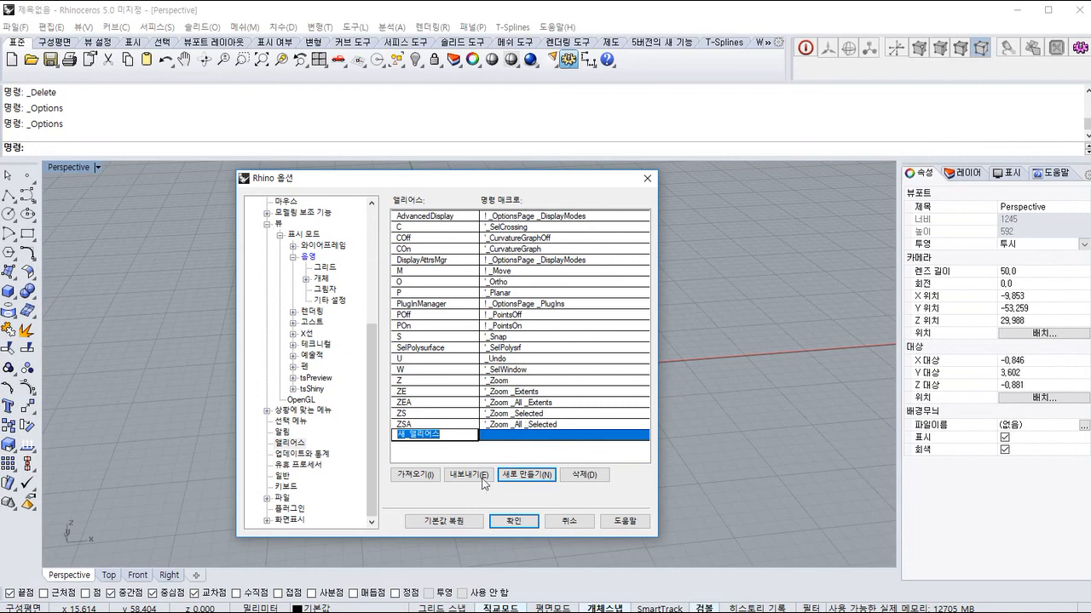
drag(442, 439, 405, 441)
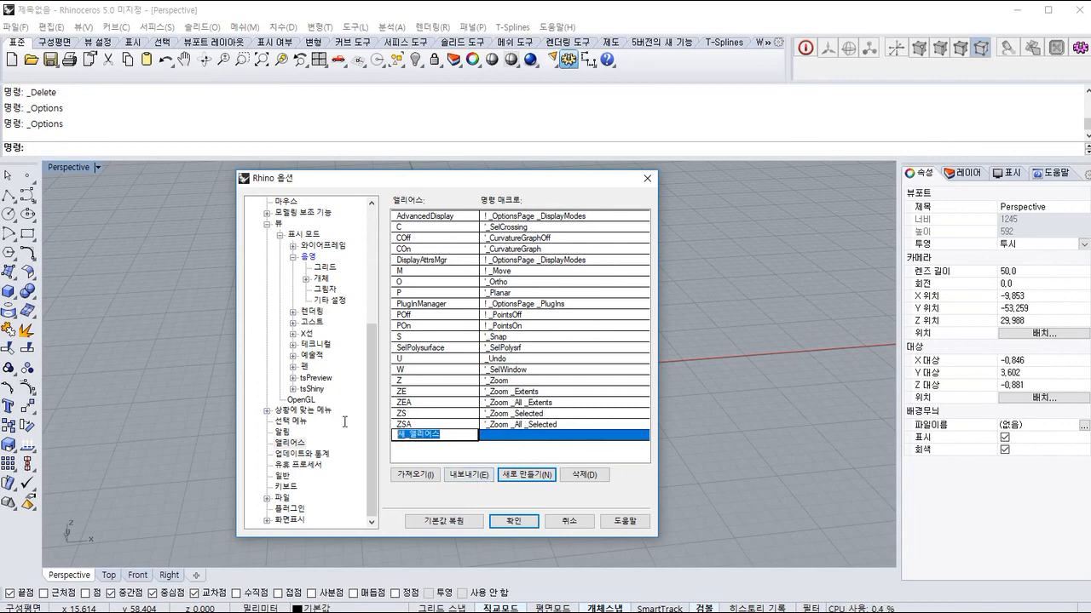
text(co)
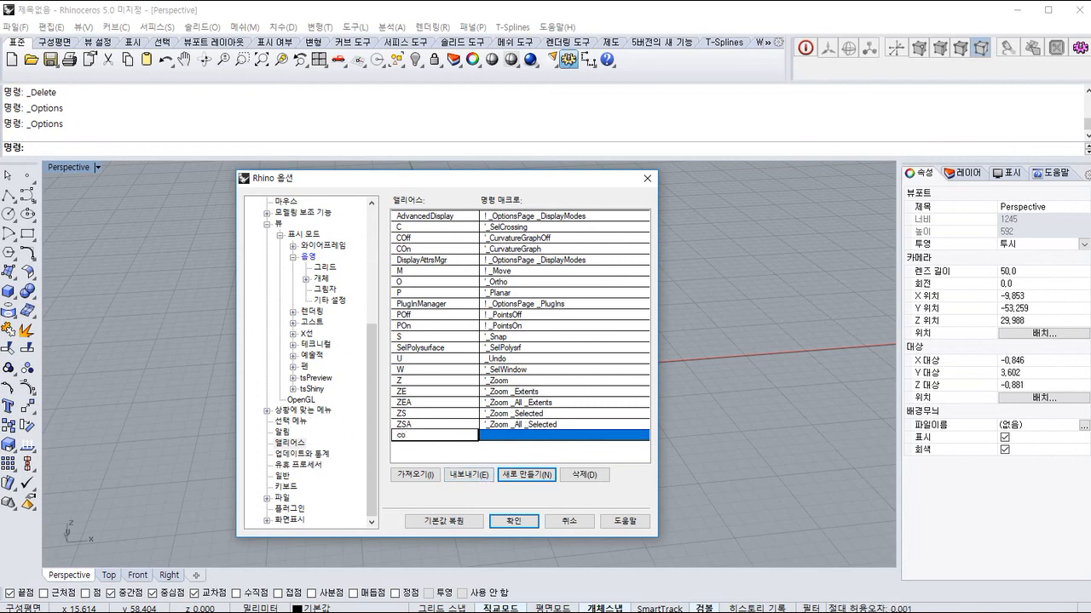
key(Return)
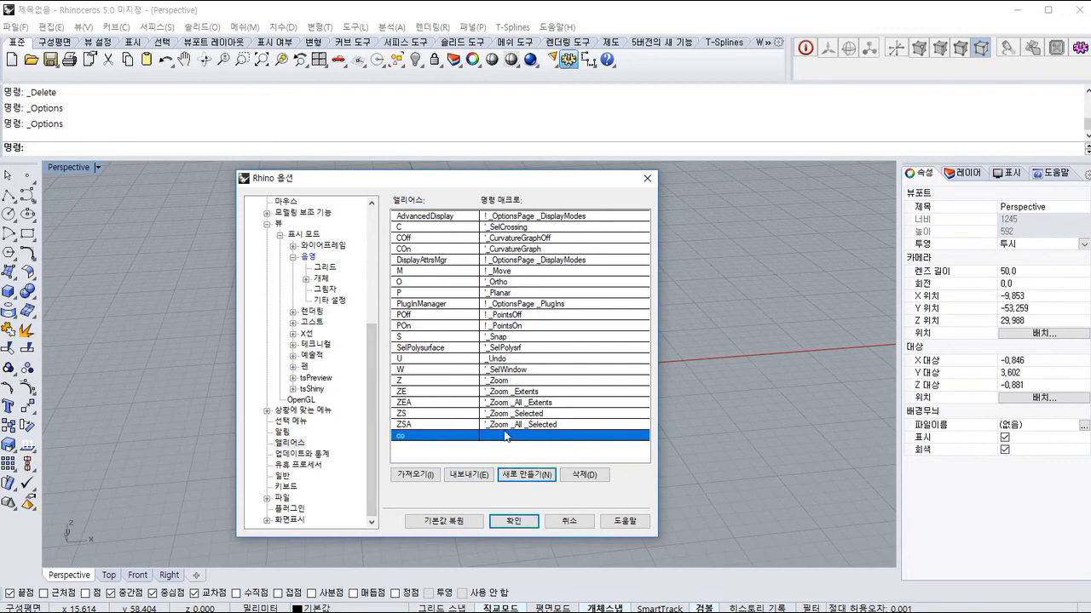
click(505, 435)
text(! _Copy)
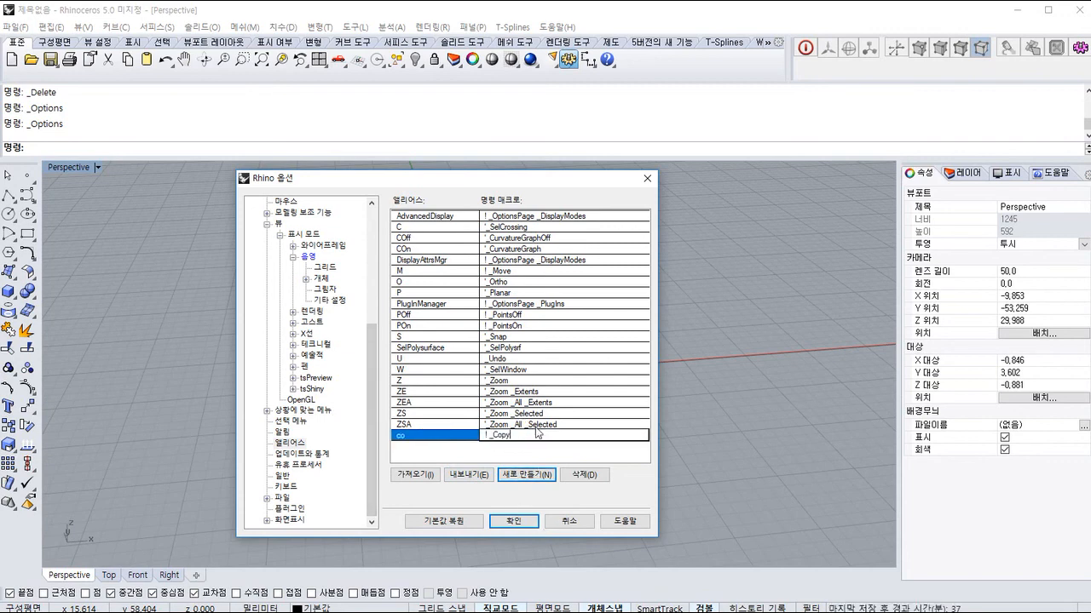
key(Return)
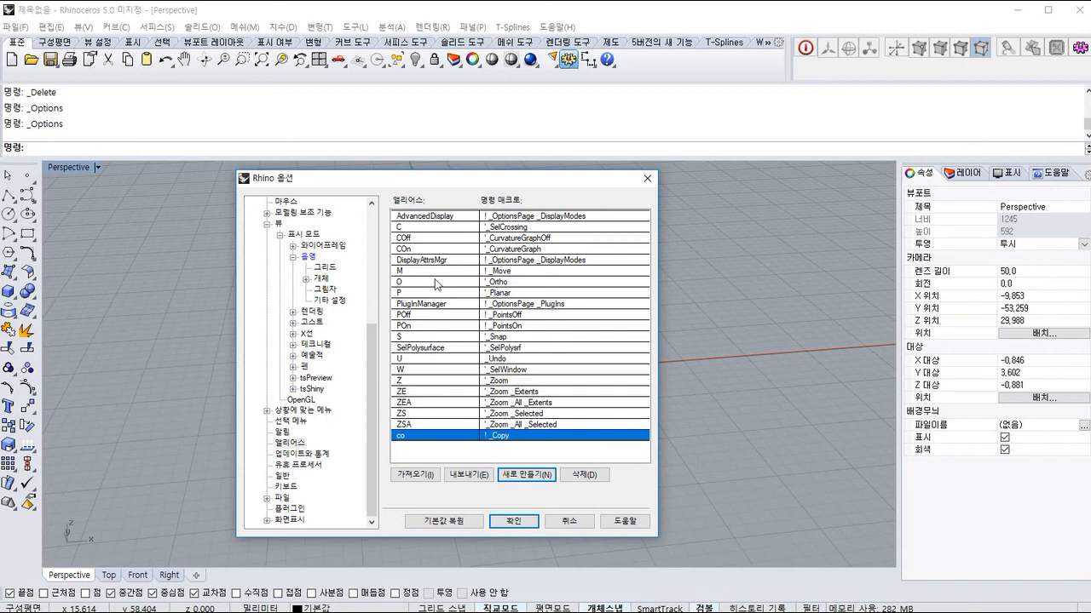
click(510, 523)
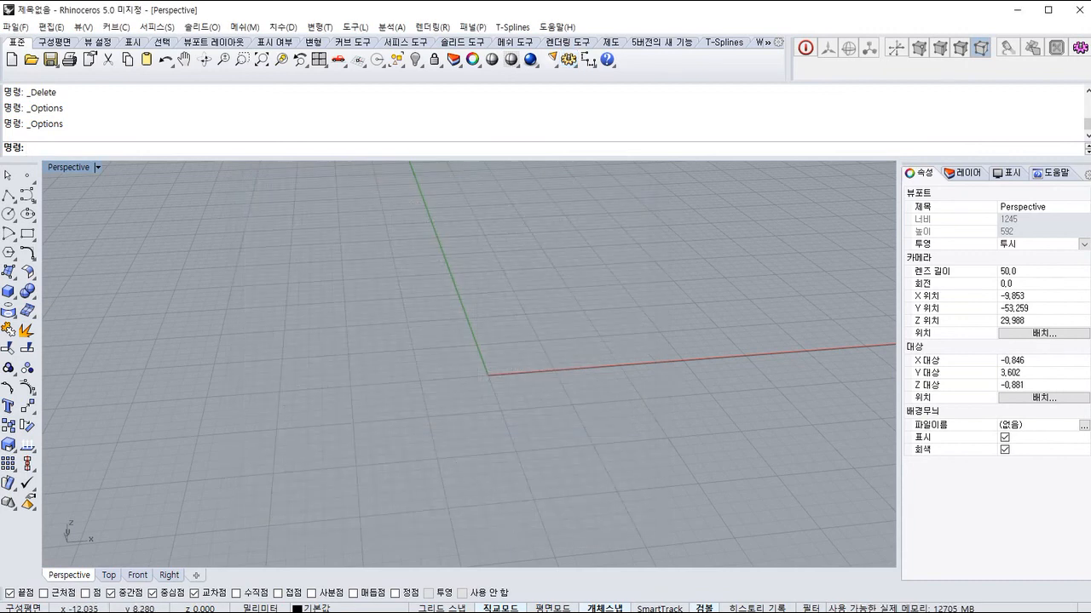
Run the co alias to test it, and review the command alias list in the options.
key(Return)
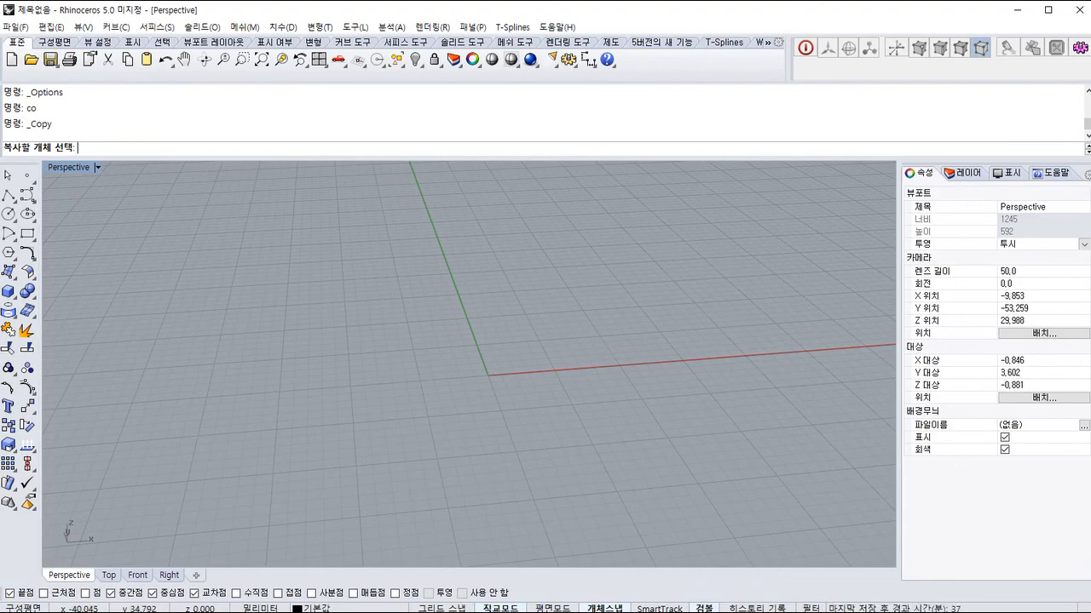
click(569, 58)
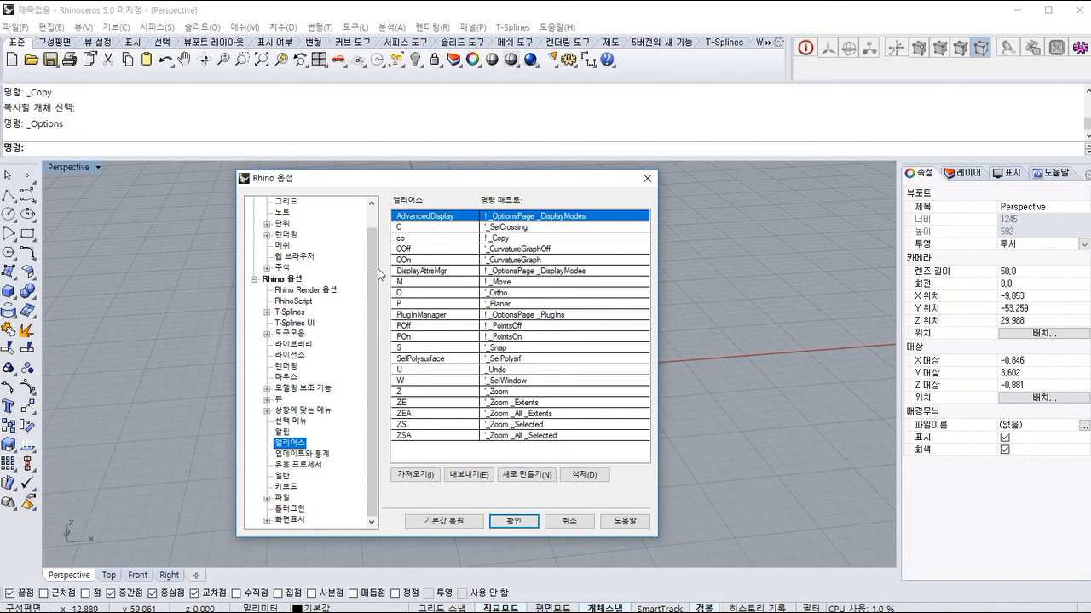
scroll(374, 251, up, 1)
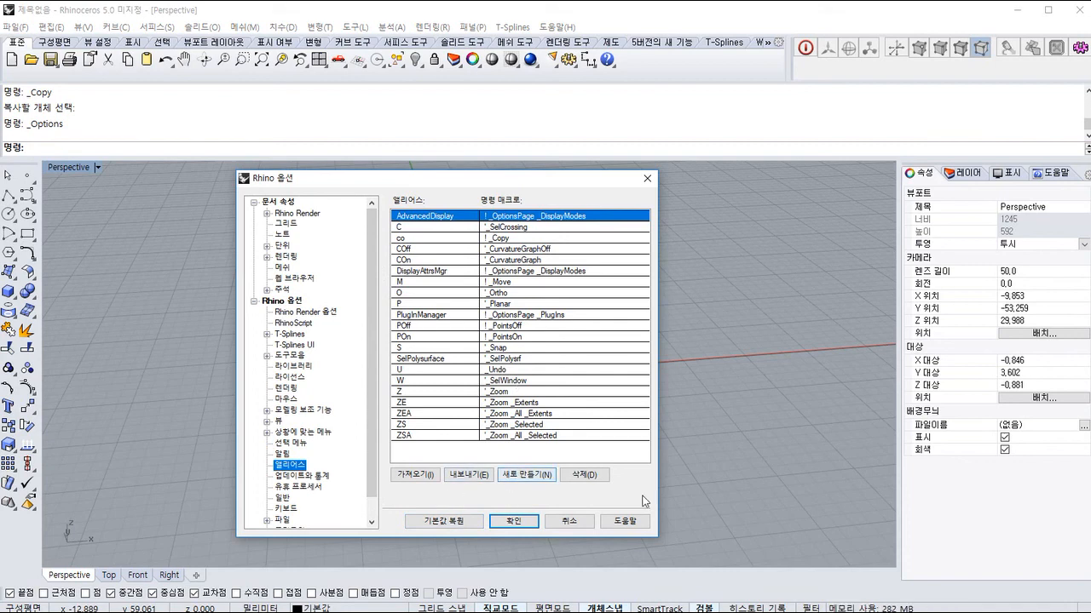
click(513, 520)
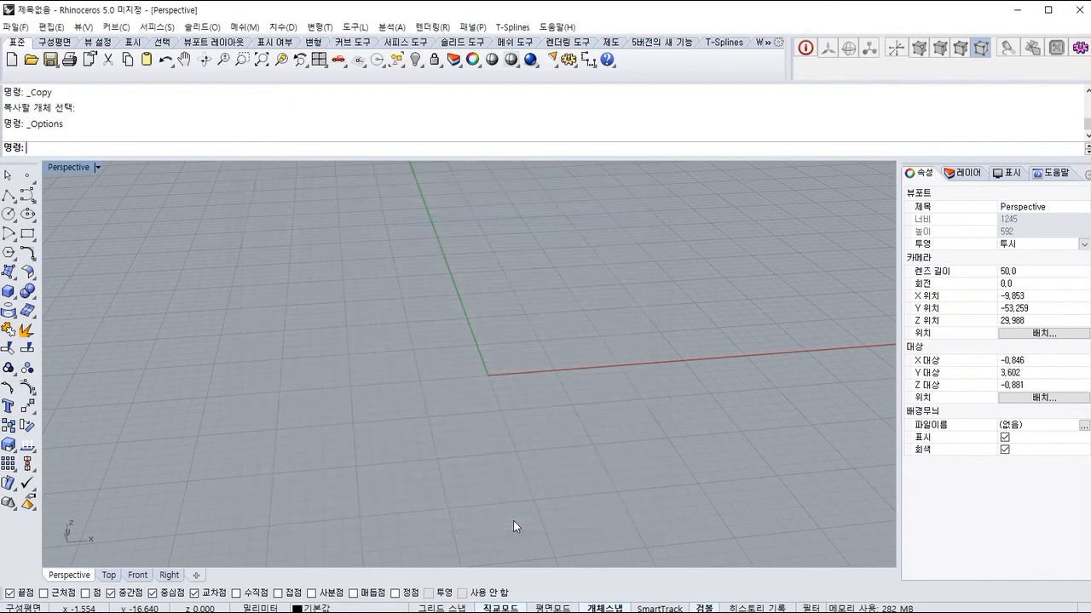